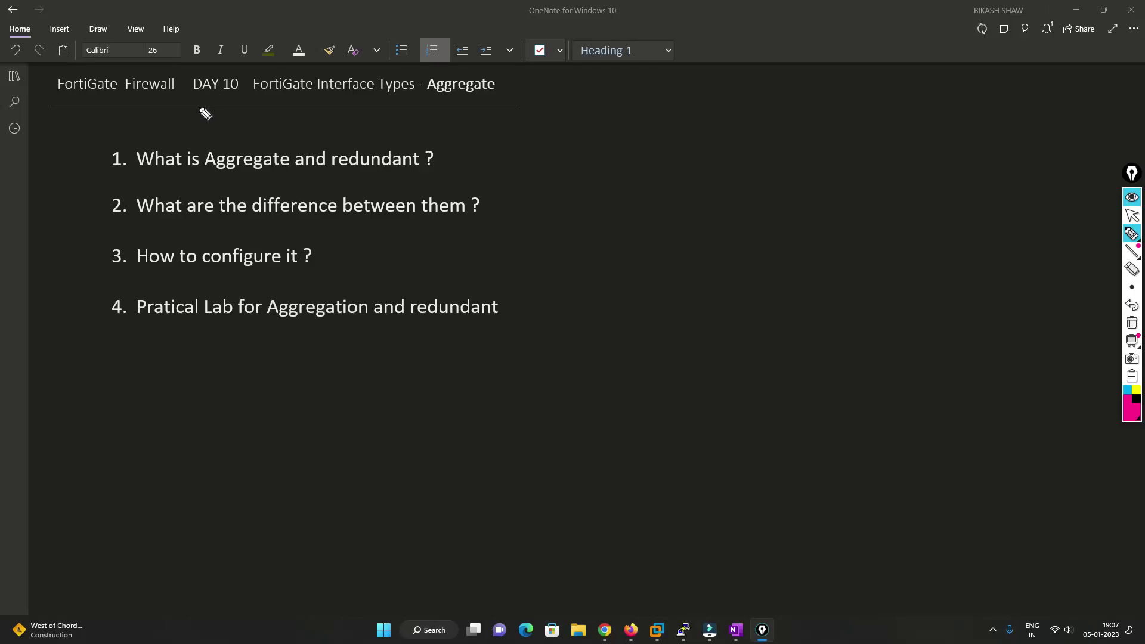
# Tick the DAY 10 and FortiGate title words, underline 'FortiGate Interface Types' and check 'redundant'
pyautogui.moveTo(196, 103); pyautogui.dragTo(238, 94)
pyautogui.moveTo(87, 109); pyautogui.dragTo(138, 105)
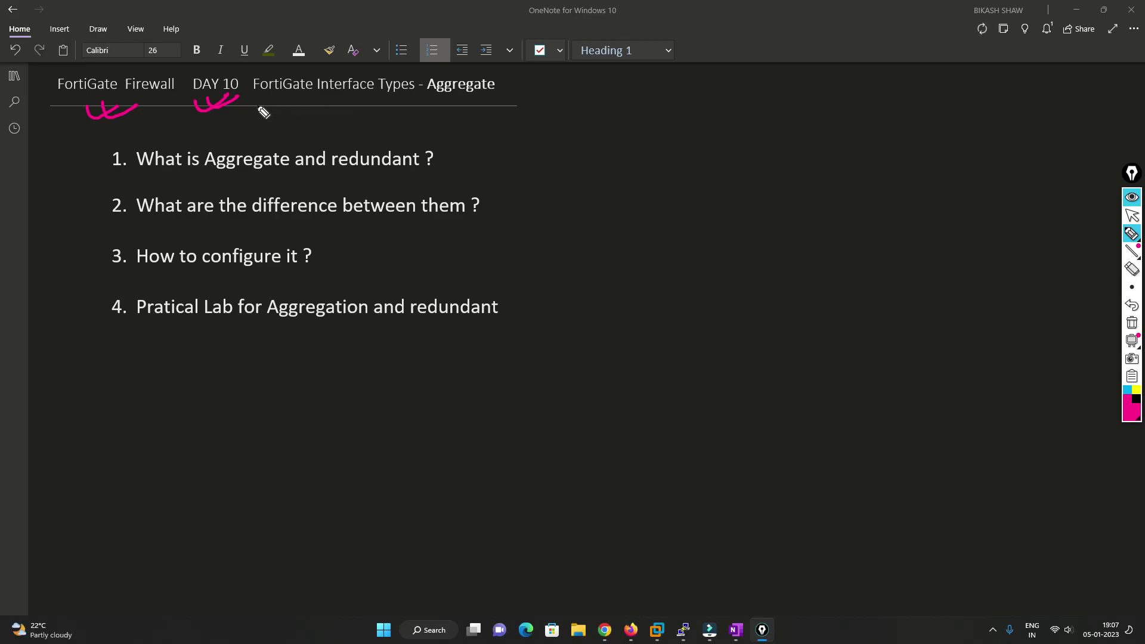
pyautogui.moveTo(255, 105); pyautogui.dragTo(497, 98)
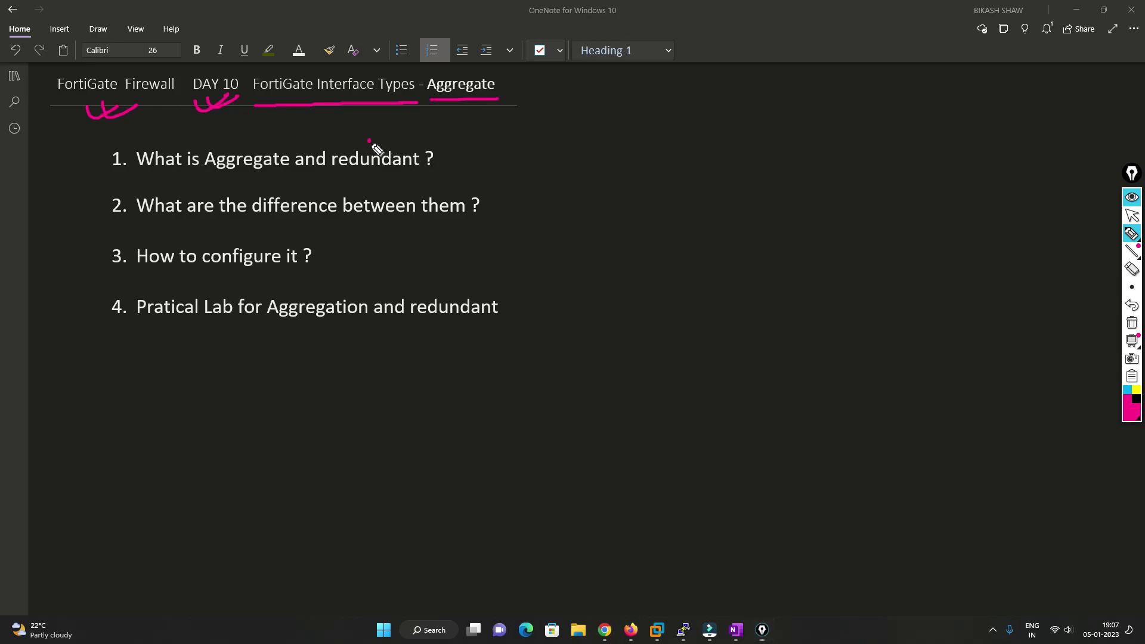
pyautogui.moveTo(370, 141); pyautogui.dragTo(412, 127)
# Underline each of the four agenda items in pink, undoing the stray hook under item 4
pyautogui.moveTo(143, 175); pyautogui.dragTo(424, 170)
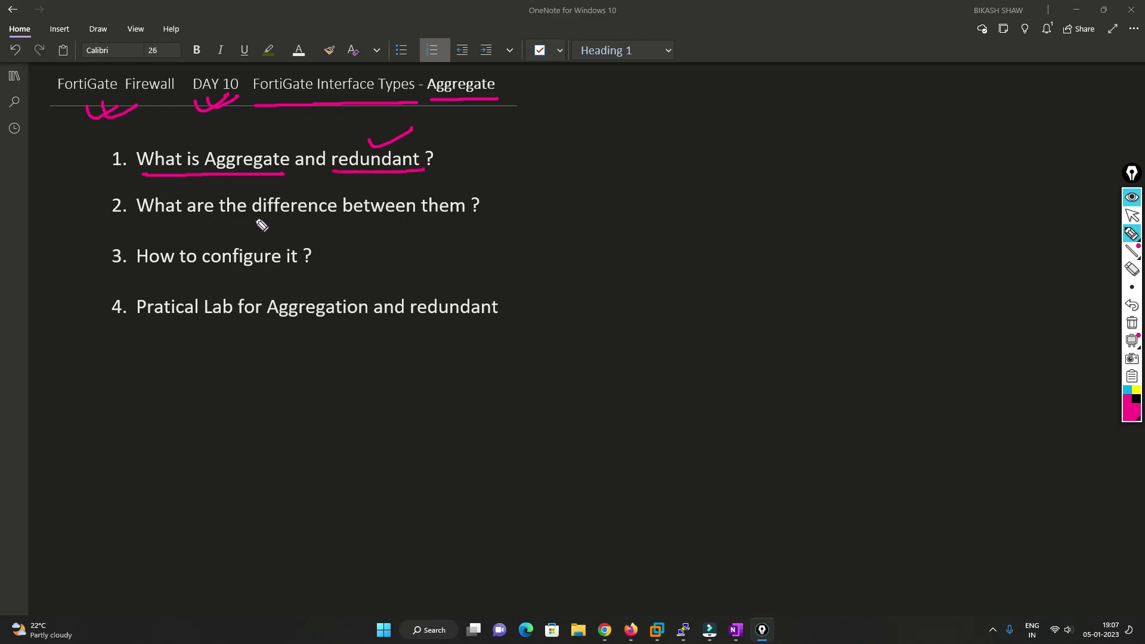
pyautogui.moveTo(253, 219); pyautogui.dragTo(468, 218)
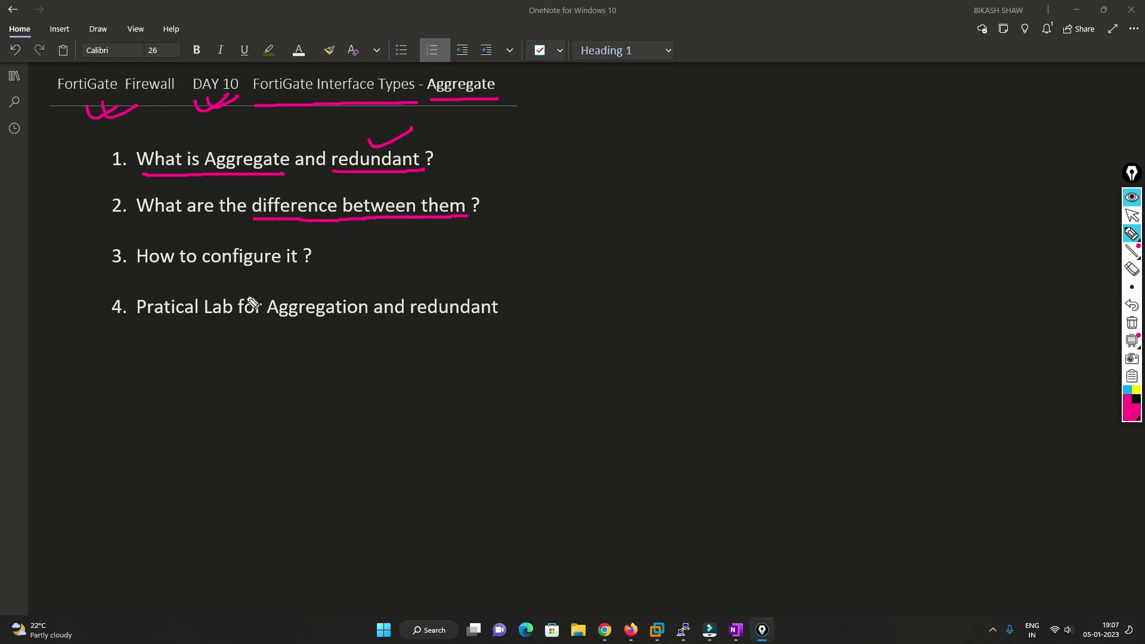
pyautogui.moveTo(208, 270)
pyautogui.mouseDown()
pyautogui.moveTo(316, 268)
pyautogui.moveTo(325, 123)
pyautogui.moveTo(304, 118)
pyautogui.moveTo(314, 111)
pyautogui.mouseUp()
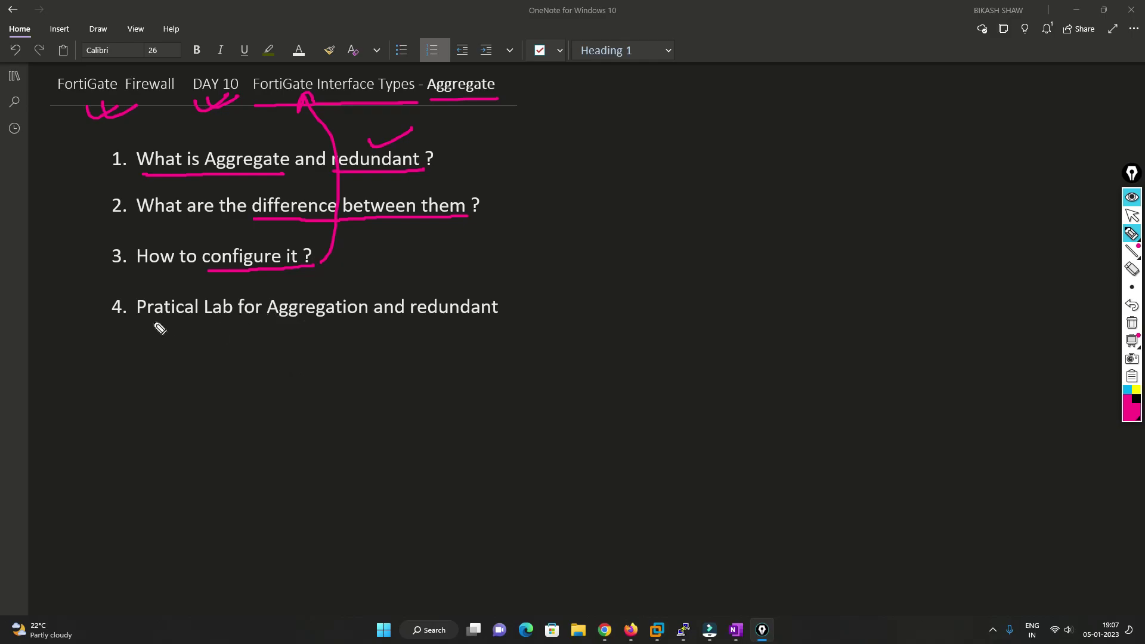
pyautogui.moveTo(145, 325)
pyautogui.mouseDown()
pyautogui.moveTo(475, 328)
pyautogui.moveTo(509, 348)
pyautogui.mouseUp()
pyautogui.hotkey('ctrl', 'z')
# Draw an arrow to an 'end' note below item 4 and a brace with arrow beside items 1–3
pyautogui.moveTo(494, 387)
pyautogui.mouseDown()
pyautogui.moveTo(514, 393)
pyautogui.moveTo(529, 371)
pyautogui.moveTo(588, 355)
pyautogui.mouseUp()
pyautogui.click(540, 357)
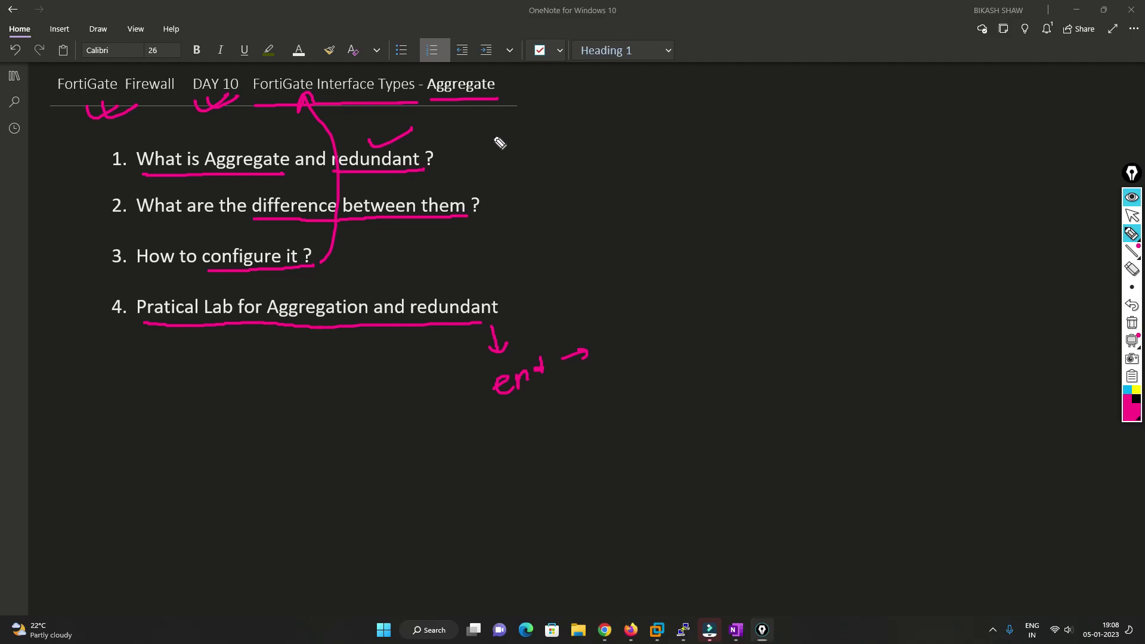
pyautogui.moveTo(492, 136); pyautogui.dragTo(507, 287)
pyautogui.moveTo(518, 217); pyautogui.dragTo(557, 209)
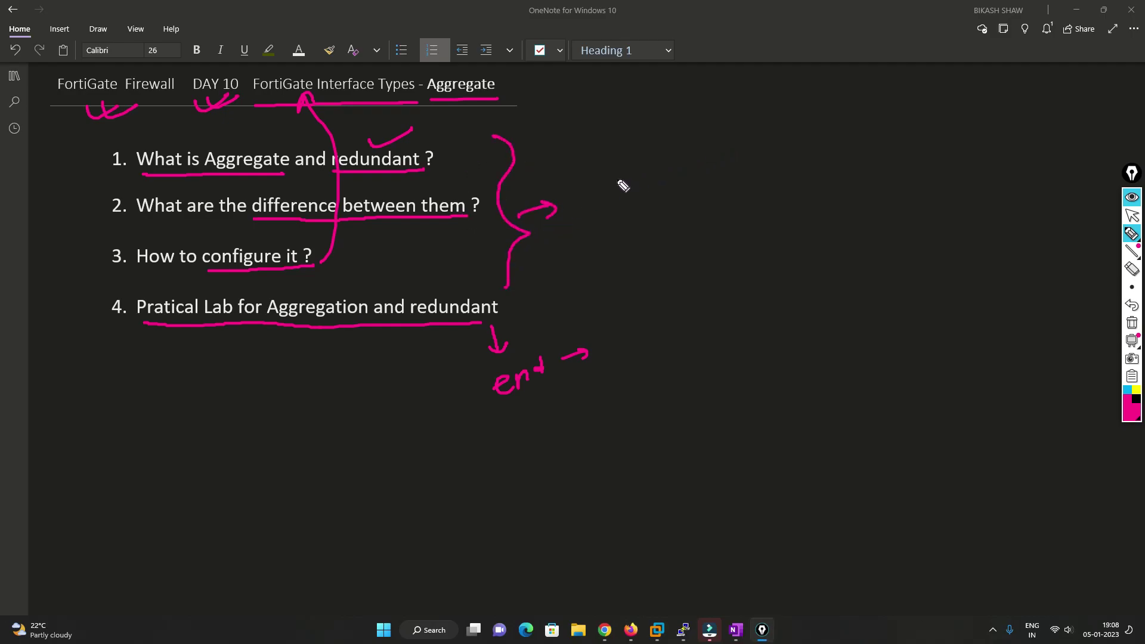
# Sketch a firewall box labelled Fer linked to two device boxes, circling both links
pyautogui.moveTo(603, 154)
pyautogui.mouseDown()
pyautogui.moveTo(608, 206)
pyautogui.moveTo(680, 197)
pyautogui.moveTo(599, 207)
pyautogui.mouseUp()
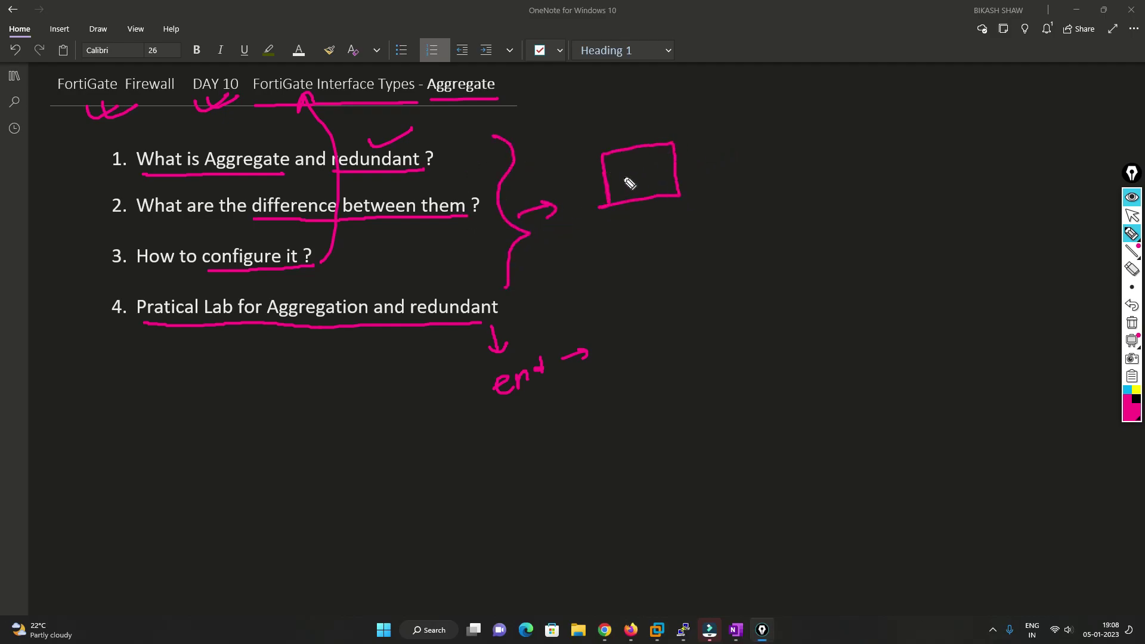
pyautogui.moveTo(620, 165); pyautogui.dragTo(622, 186)
pyautogui.moveTo(619, 167)
pyautogui.mouseDown()
pyautogui.moveTo(758, 144)
pyautogui.moveTo(759, 167)
pyautogui.mouseUp()
pyautogui.moveTo(754, 119); pyautogui.dragTo(783, 172)
pyautogui.moveTo(769, 223)
pyautogui.mouseDown()
pyautogui.moveTo(807, 255)
pyautogui.moveTo(775, 194)
pyautogui.mouseUp()
pyautogui.moveTo(672, 180); pyautogui.dragTo(786, 222)
pyautogui.moveTo(709, 132); pyautogui.dragTo(723, 211)
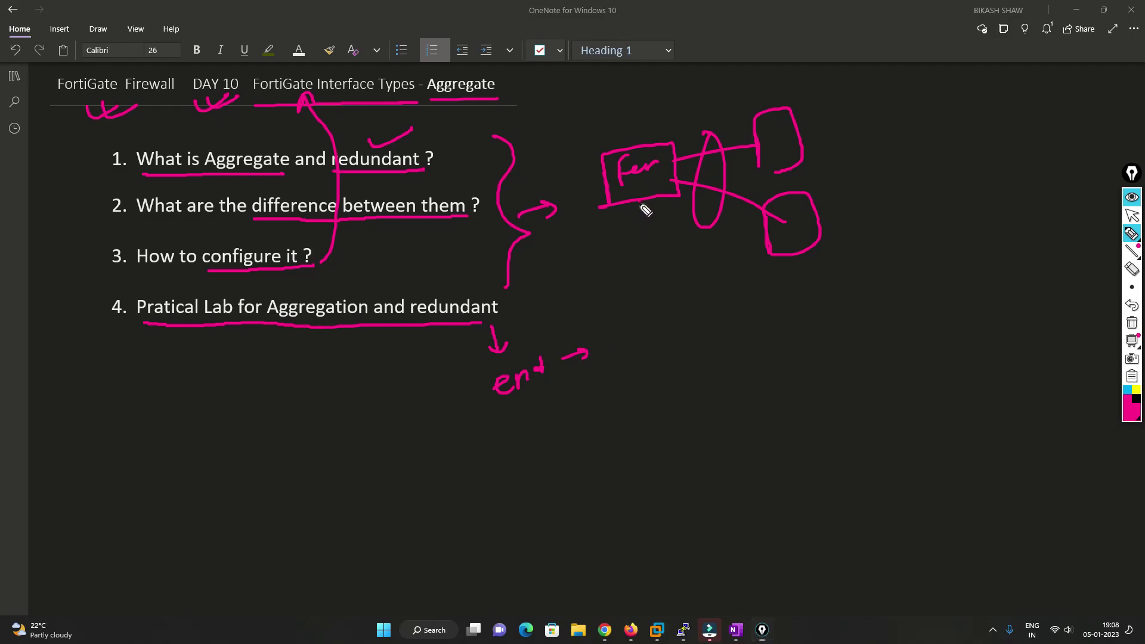
# Add a down arrow and an 'only' note beneath the firewall box
pyautogui.moveTo(642, 203); pyautogui.dragTo(643, 231)
pyautogui.moveTo(636, 225); pyautogui.dragTo(652, 226)
pyautogui.moveTo(637, 266)
pyautogui.mouseDown()
pyautogui.moveTo(644, 276)
pyautogui.moveTo(674, 251)
pyautogui.moveTo(655, 319)
pyautogui.mouseUp()
pyautogui.moveTo(648, 319)
pyautogui.mouseDown()
pyautogui.moveTo(673, 314)
pyautogui.moveTo(553, 395)
pyautogui.moveTo(599, 424)
pyautogui.moveTo(608, 415)
pyautogui.moveTo(594, 467)
pyautogui.moveTo(620, 448)
pyautogui.moveTo(627, 461)
pyautogui.mouseUp()
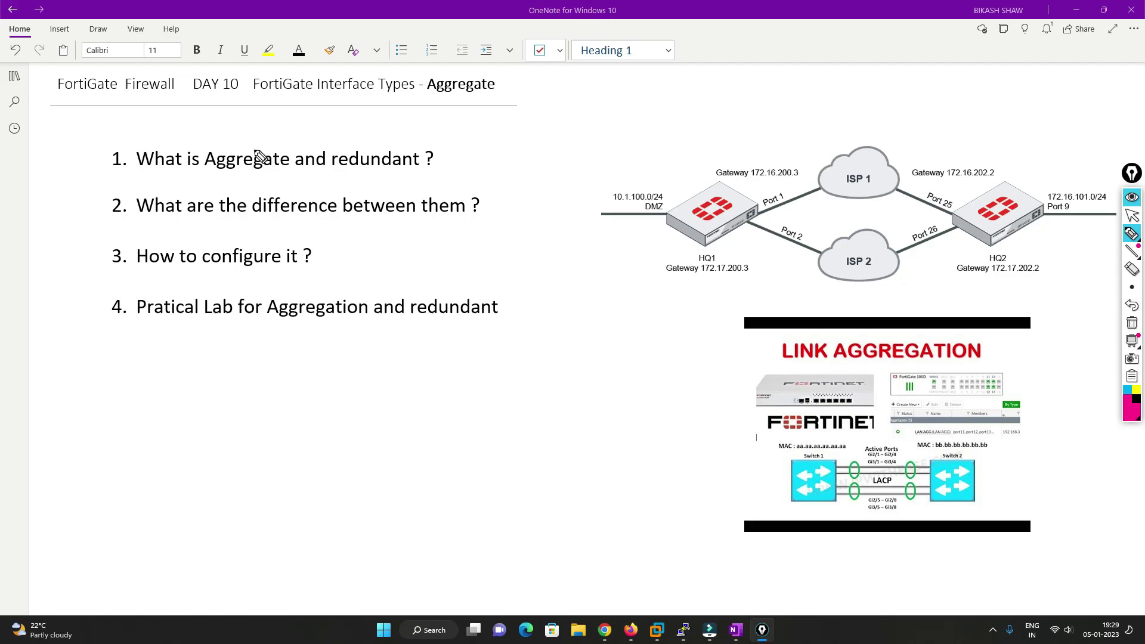
# Arrow 'Aggregate' and 'redundant' in item 1, tick both diagrams, and underline 'redundant'
pyautogui.moveTo(253, 157)
pyautogui.mouseDown()
pyautogui.moveTo(250, 134)
pyautogui.moveTo(315, 128)
pyautogui.mouseUp()
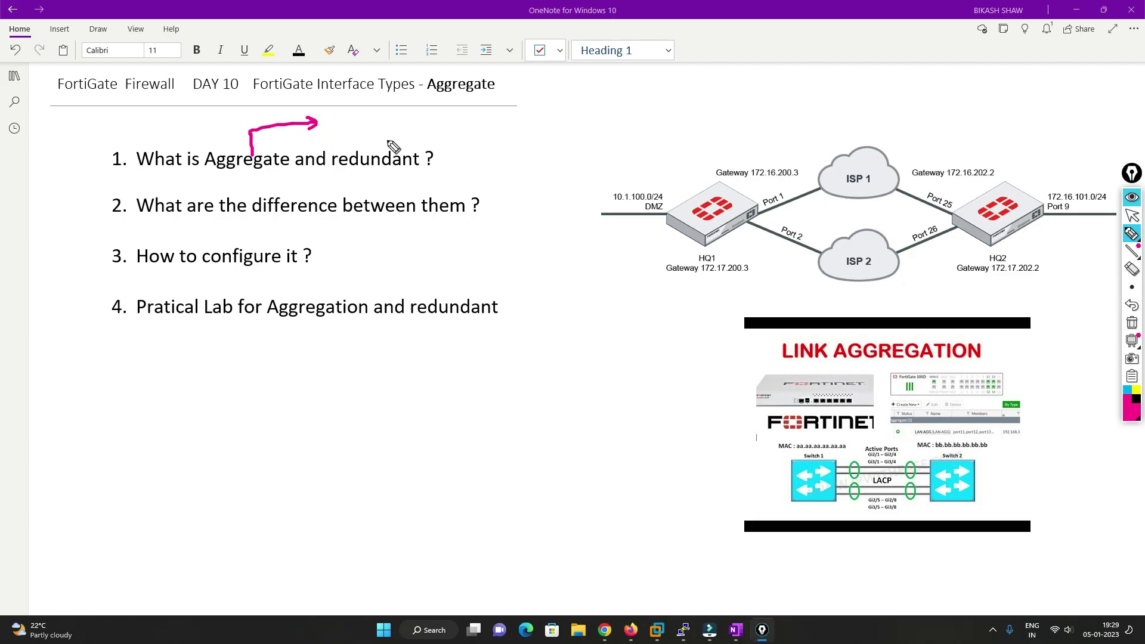
pyautogui.moveTo(376, 154)
pyautogui.mouseDown()
pyautogui.moveTo(377, 126)
pyautogui.moveTo(435, 126)
pyautogui.mouseUp()
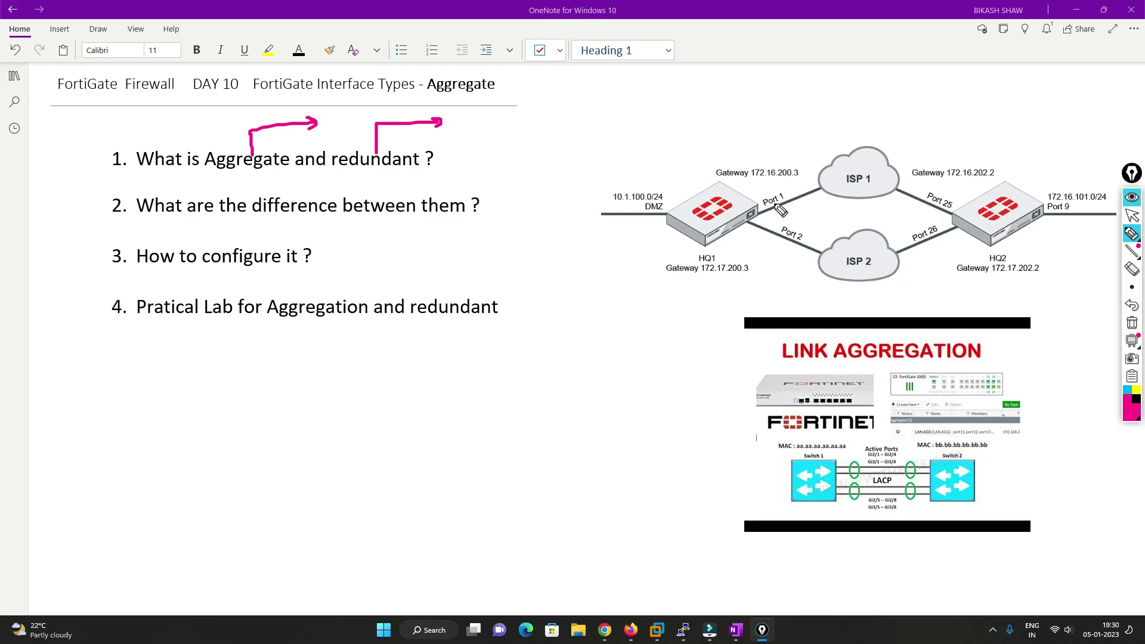
pyautogui.moveTo(696, 121)
pyautogui.mouseDown()
pyautogui.moveTo(700, 132)
pyautogui.moveTo(743, 121)
pyautogui.mouseUp()
pyautogui.moveTo(715, 316); pyautogui.dragTo(739, 317)
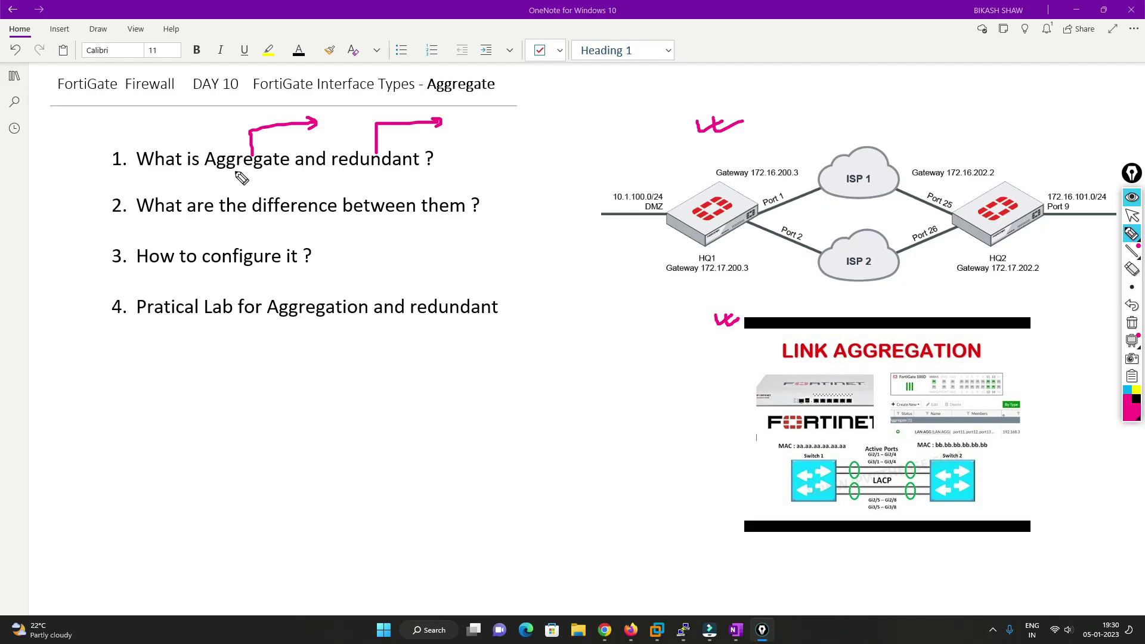
pyautogui.moveTo(336, 170); pyautogui.dragTo(420, 169)
# Trace HQ1's Port 1 and Port 2 links to ISP 1 and ISP 2, circle both ISPs, cross out Port 1
pyautogui.moveTo(749, 222); pyautogui.dragTo(826, 190)
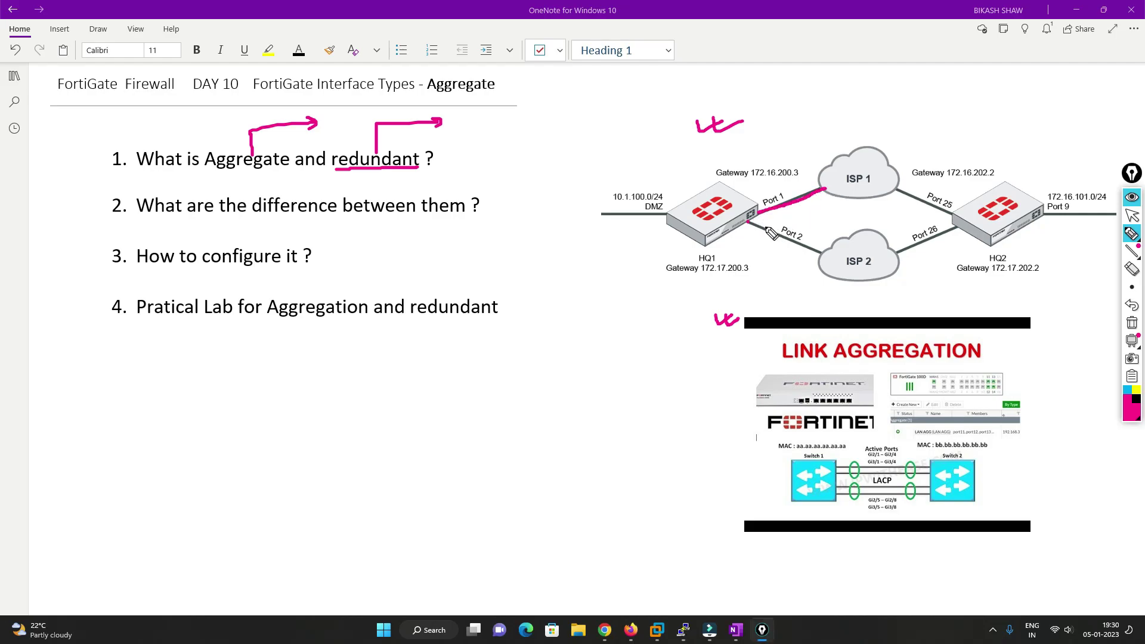
pyautogui.moveTo(748, 222); pyautogui.dragTo(818, 253)
pyautogui.moveTo(874, 158)
pyautogui.mouseDown()
pyautogui.moveTo(839, 174)
pyautogui.moveTo(875, 157)
pyautogui.mouseUp()
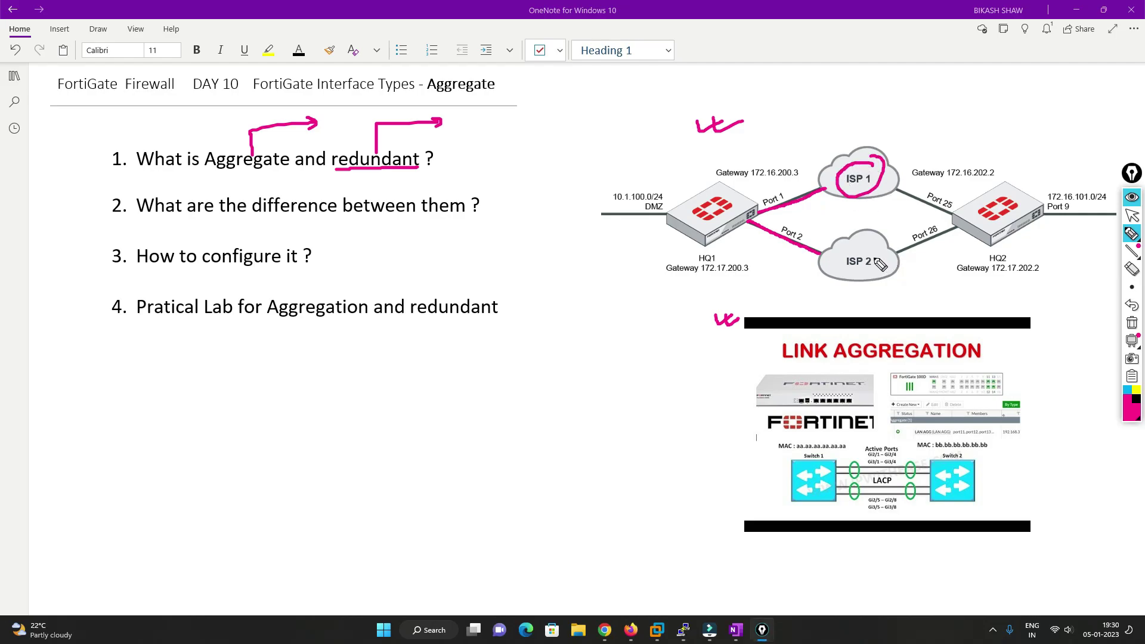
pyautogui.moveTo(874, 245)
pyautogui.mouseDown()
pyautogui.moveTo(847, 249)
pyautogui.moveTo(885, 275)
pyautogui.moveTo(868, 250)
pyautogui.mouseUp()
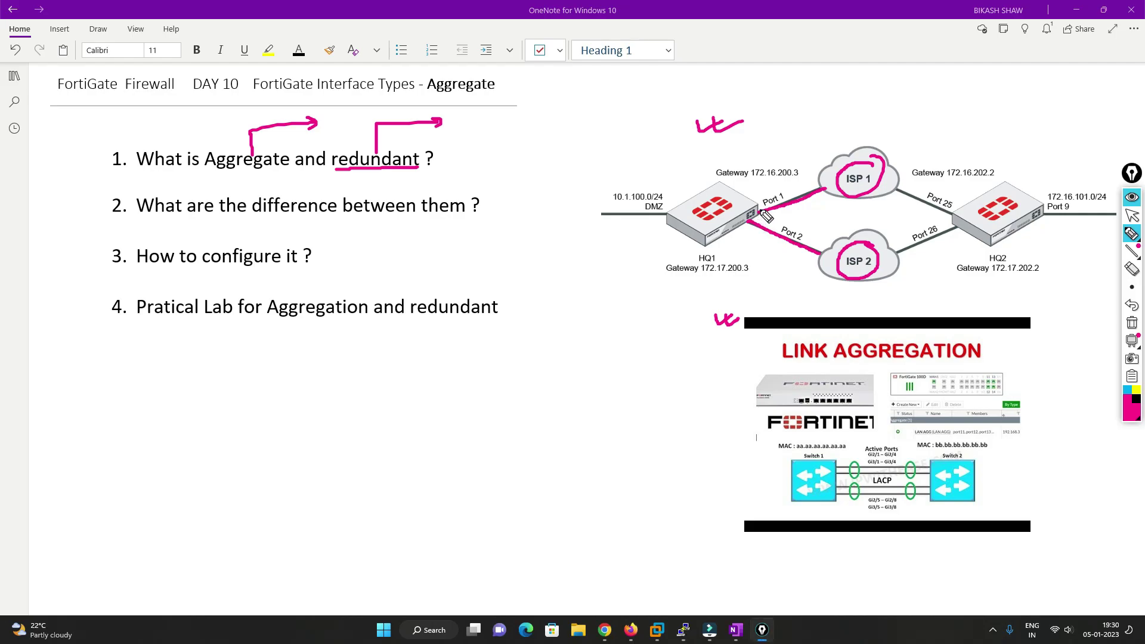
pyautogui.moveTo(768, 215)
pyautogui.mouseDown()
pyautogui.moveTo(751, 223)
pyautogui.moveTo(771, 227)
pyautogui.moveTo(761, 221)
pyautogui.mouseUp()
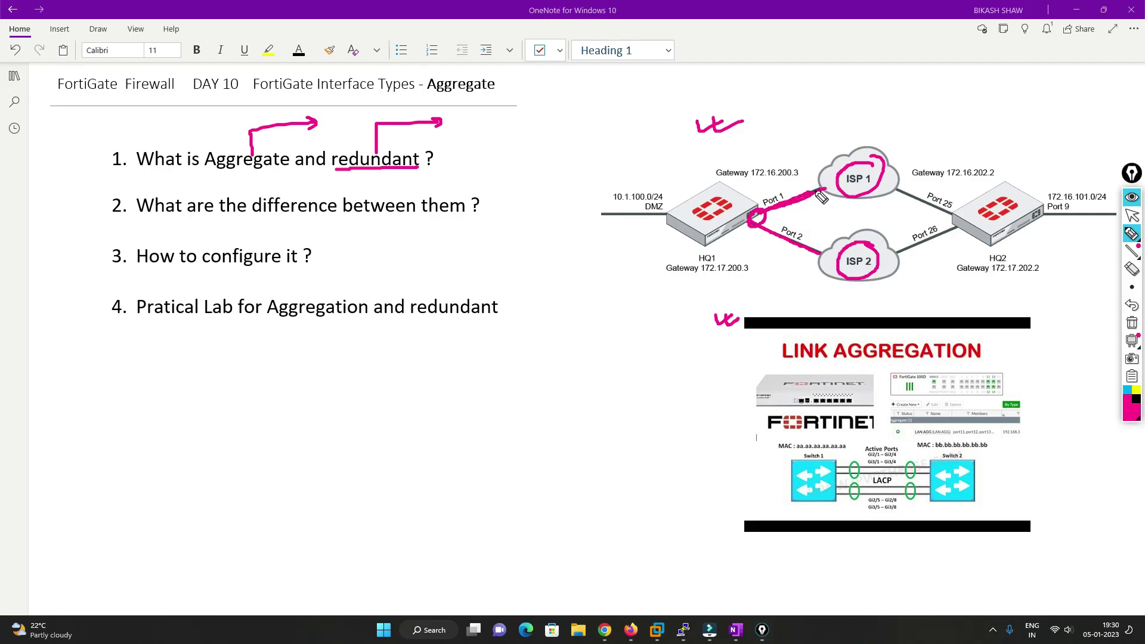
pyautogui.moveTo(789, 192)
pyautogui.mouseDown()
pyautogui.moveTo(808, 206)
pyautogui.moveTo(770, 201)
pyautogui.moveTo(772, 220)
pyautogui.moveTo(783, 182)
pyautogui.moveTo(815, 145)
pyautogui.mouseUp()
pyautogui.moveTo(803, 227)
pyautogui.mouseDown()
pyautogui.moveTo(787, 219)
pyautogui.moveTo(777, 236)
pyautogui.moveTo(811, 252)
pyautogui.moveTo(819, 233)
pyautogui.moveTo(802, 219)
pyautogui.moveTo(783, 238)
pyautogui.mouseUp()
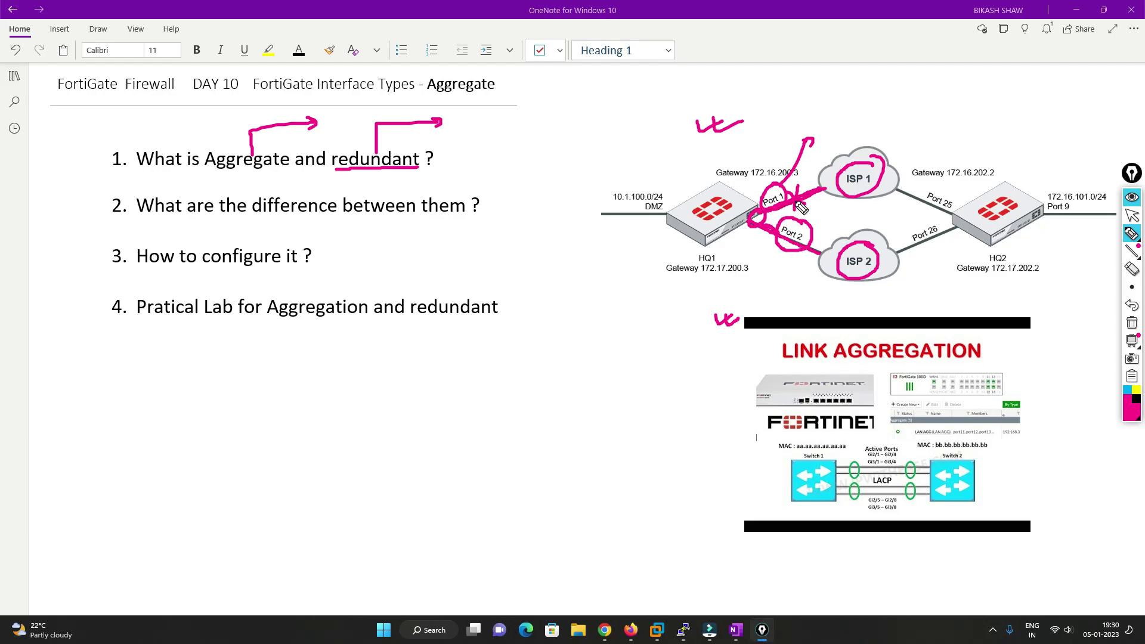
# Label the Port 1 and Port 2 paths near the ISPs and add traffic-direction arrows from HQ1's ports
pyautogui.moveTo(806, 184); pyautogui.dragTo(809, 173)
pyautogui.moveTo(828, 229); pyautogui.dragTo(846, 216)
pyautogui.moveTo(816, 160); pyautogui.dragTo(830, 156)
pyautogui.moveTo(830, 235); pyautogui.dragTo(847, 227)
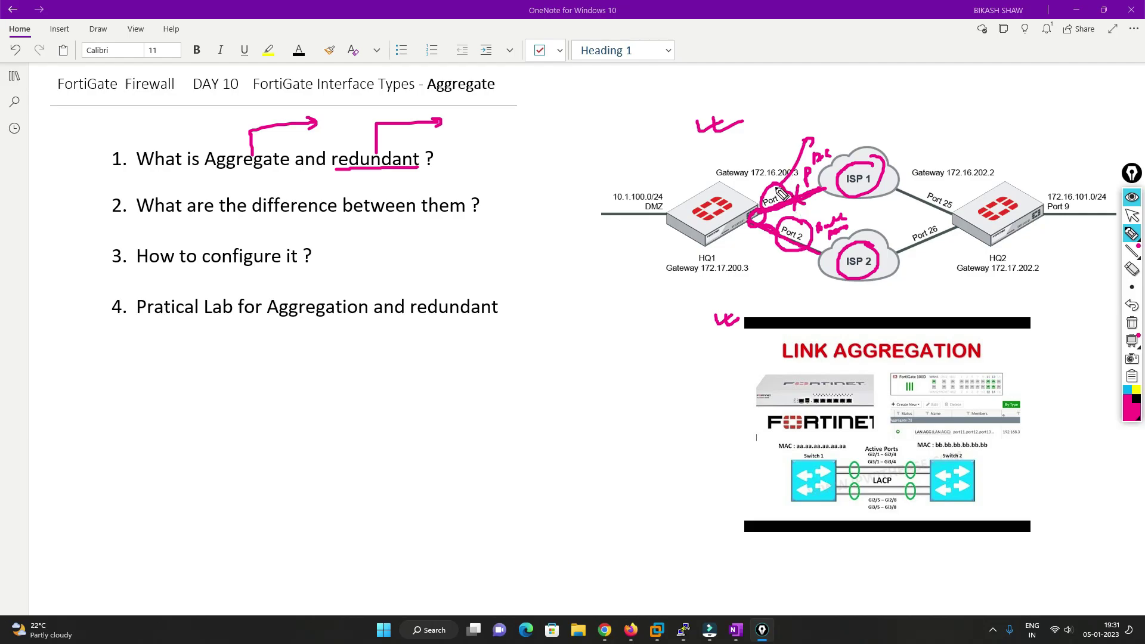
pyautogui.moveTo(778, 182); pyautogui.dragTo(782, 138)
pyautogui.moveTo(788, 246); pyautogui.dragTo(794, 262)
pyautogui.moveTo(755, 133)
pyautogui.mouseDown()
pyautogui.moveTo(790, 119)
pyautogui.moveTo(763, 126)
pyautogui.mouseUp()
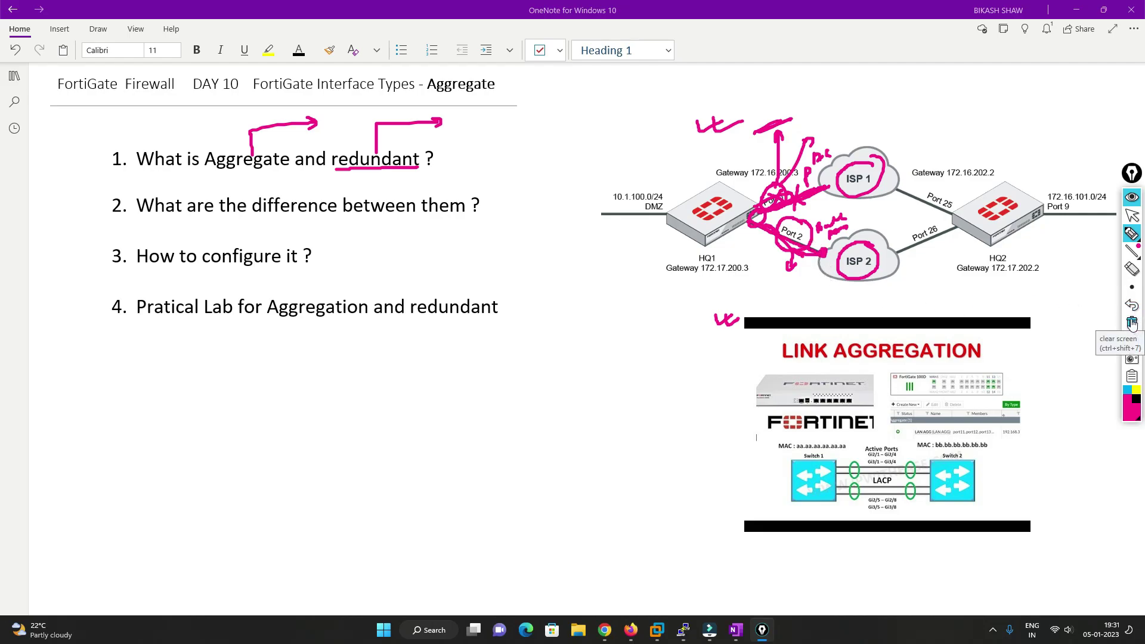
# Thicken the Aggregate arrow and sketch two boxes joined by parallel links wrapped in ovals
pyautogui.moveTo(257, 158)
pyautogui.mouseDown()
pyautogui.moveTo(249, 136)
pyautogui.moveTo(324, 118)
pyautogui.moveTo(316, 131)
pyautogui.mouseUp()
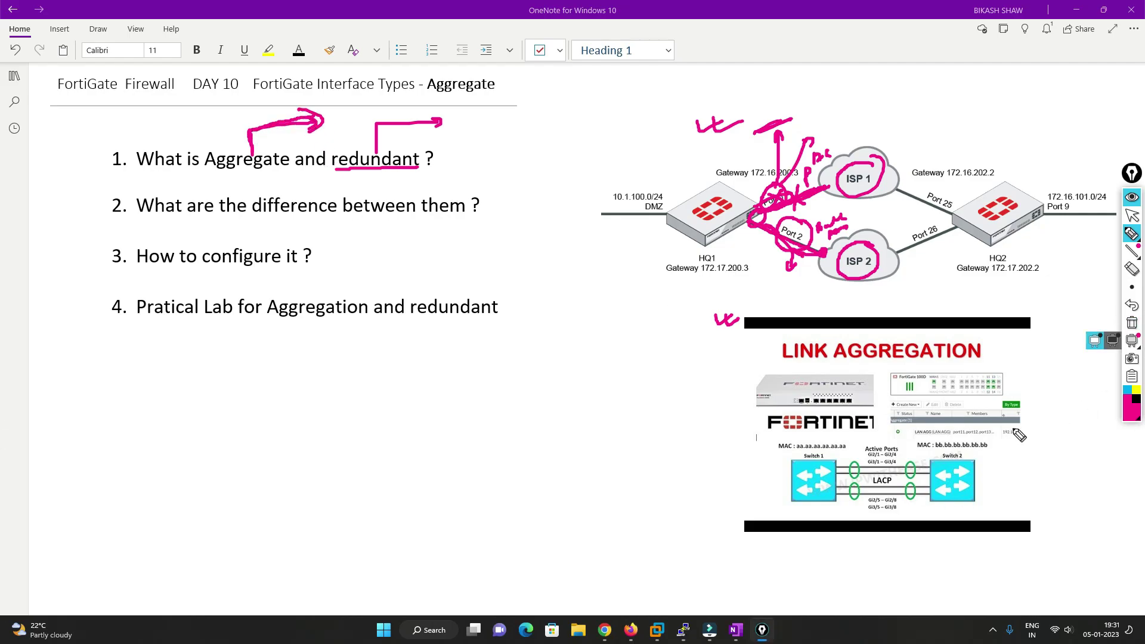
pyautogui.moveTo(856, 461)
pyautogui.mouseDown()
pyautogui.moveTo(850, 480)
pyautogui.moveTo(865, 485)
pyautogui.moveTo(858, 466)
pyautogui.mouseUp()
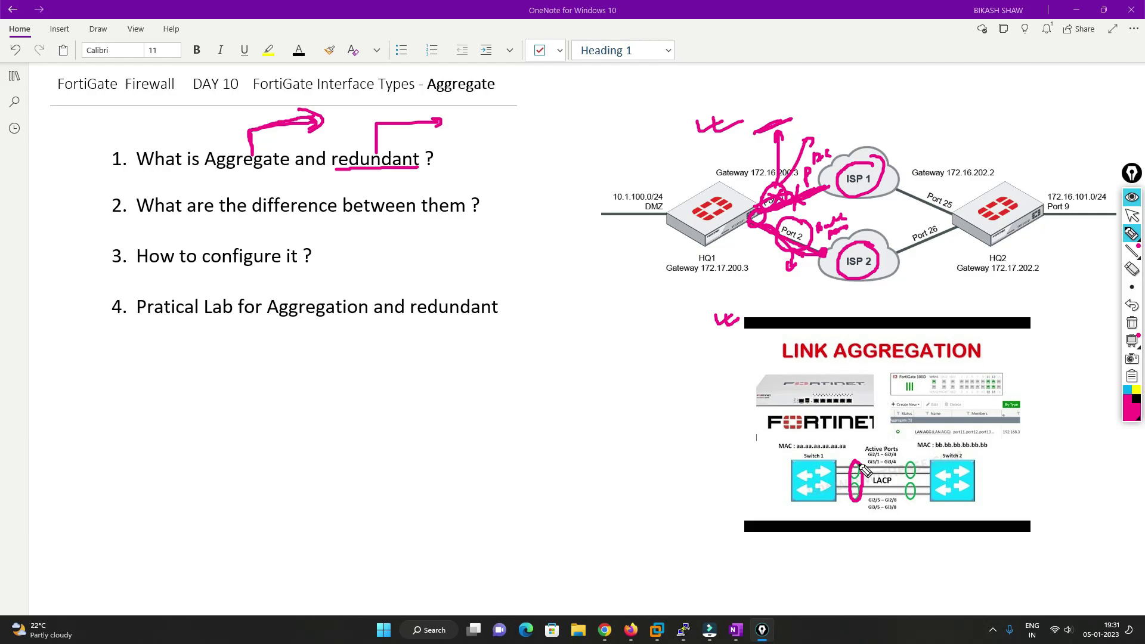
pyautogui.moveTo(348, 433)
pyautogui.mouseDown()
pyautogui.moveTo(391, 376)
pyautogui.moveTo(394, 419)
pyautogui.moveTo(528, 358)
pyautogui.moveTo(531, 381)
pyautogui.mouseUp()
pyautogui.moveTo(524, 334)
pyautogui.mouseDown()
pyautogui.moveTo(572, 378)
pyautogui.moveTo(548, 382)
pyautogui.mouseUp()
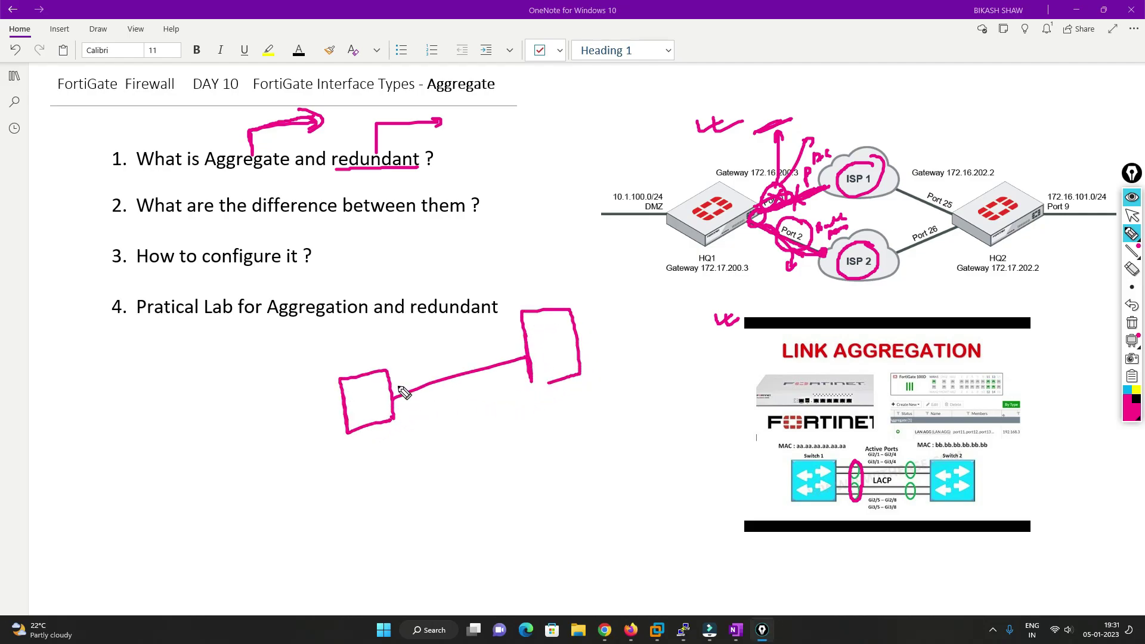
pyautogui.moveTo(392, 398); pyautogui.dragTo(528, 343)
pyautogui.moveTo(409, 365)
pyautogui.mouseDown()
pyautogui.moveTo(428, 382)
pyautogui.moveTo(420, 361)
pyautogui.mouseUp()
pyautogui.moveTo(453, 351)
pyautogui.mouseDown()
pyautogui.moveTo(444, 372)
pyautogui.moveTo(459, 381)
pyautogui.moveTo(456, 352)
pyautogui.mouseUp()
pyautogui.moveTo(492, 340); pyautogui.dragTo(482, 366)
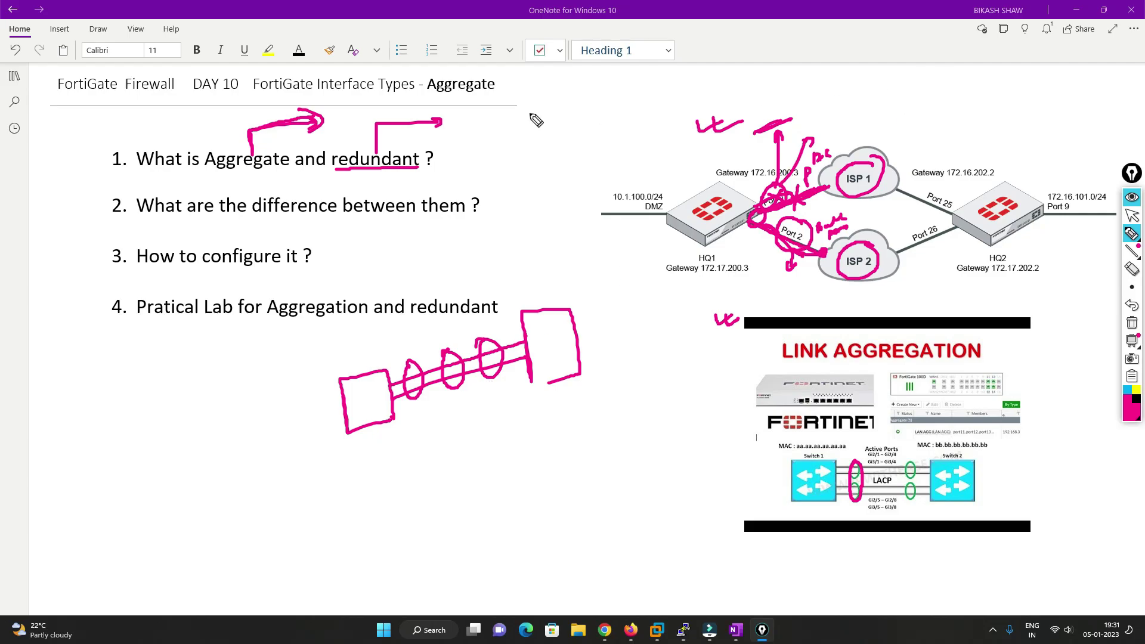
# Connect 'redundant' to the ISP diagram, then shade, label and add another link to the box sketch
pyautogui.moveTo(396, 170); pyautogui.dragTo(711, 149)
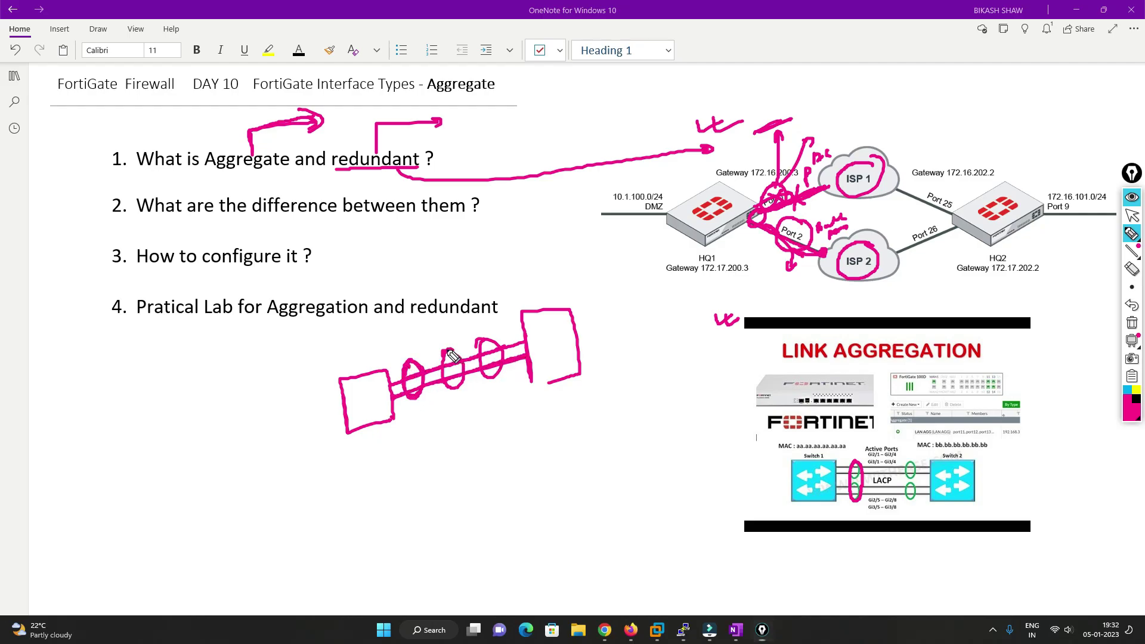
pyautogui.moveTo(452, 356)
pyautogui.mouseDown()
pyautogui.moveTo(499, 391)
pyautogui.moveTo(467, 392)
pyautogui.mouseUp()
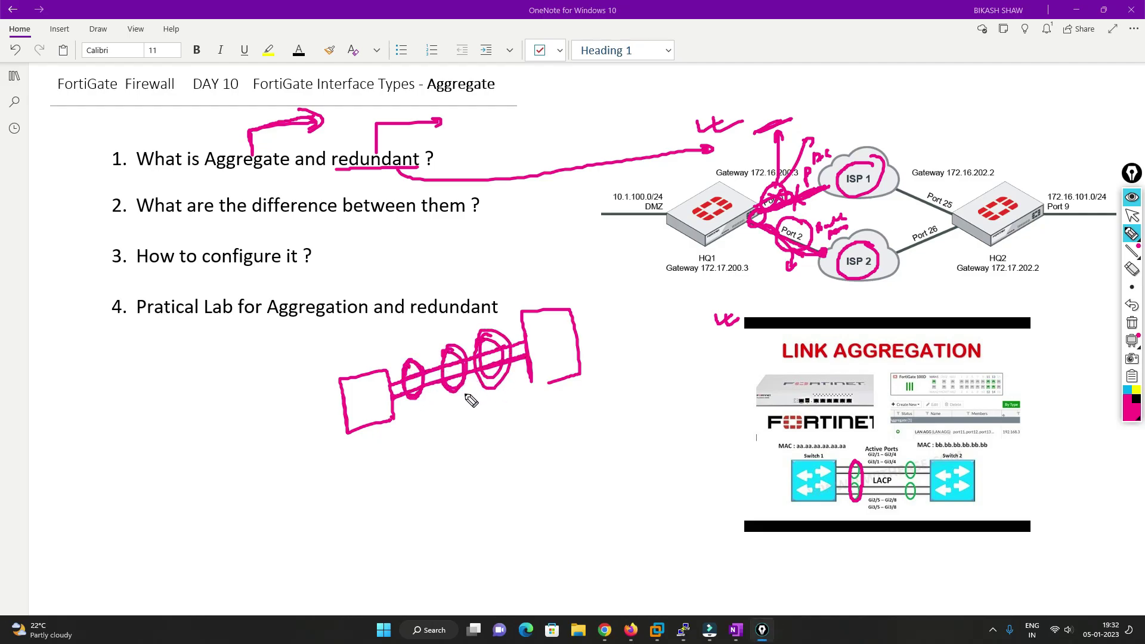
pyautogui.moveTo(358, 407)
pyautogui.mouseDown()
pyautogui.moveTo(382, 407)
pyautogui.moveTo(346, 374)
pyautogui.moveTo(348, 347)
pyautogui.moveTo(378, 346)
pyautogui.mouseUp()
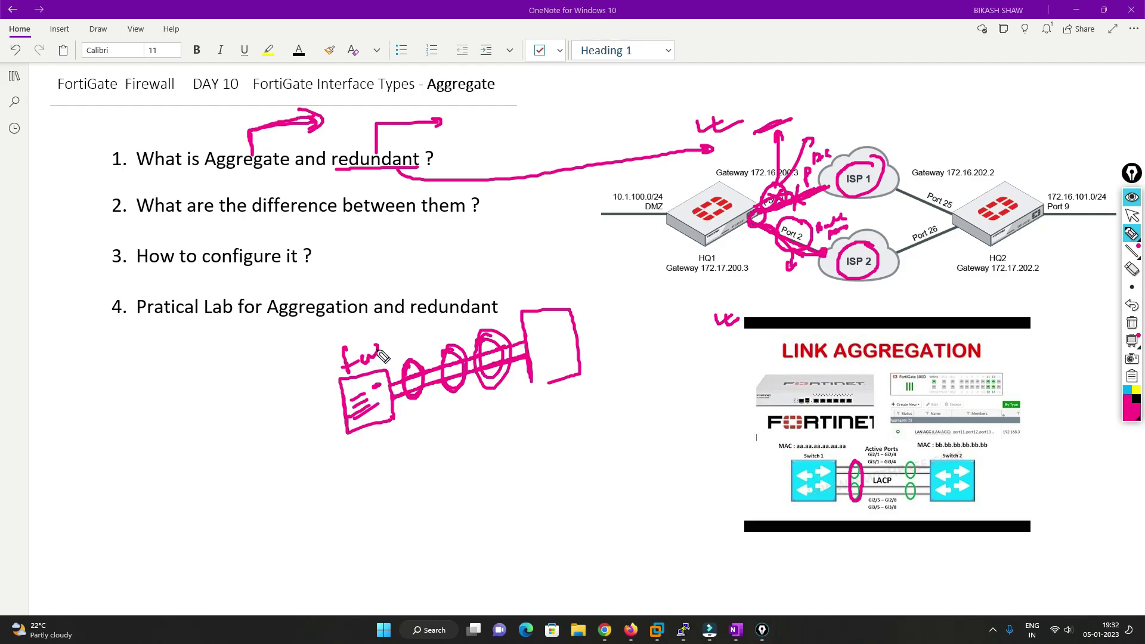
pyautogui.moveTo(539, 299); pyautogui.dragTo(556, 291)
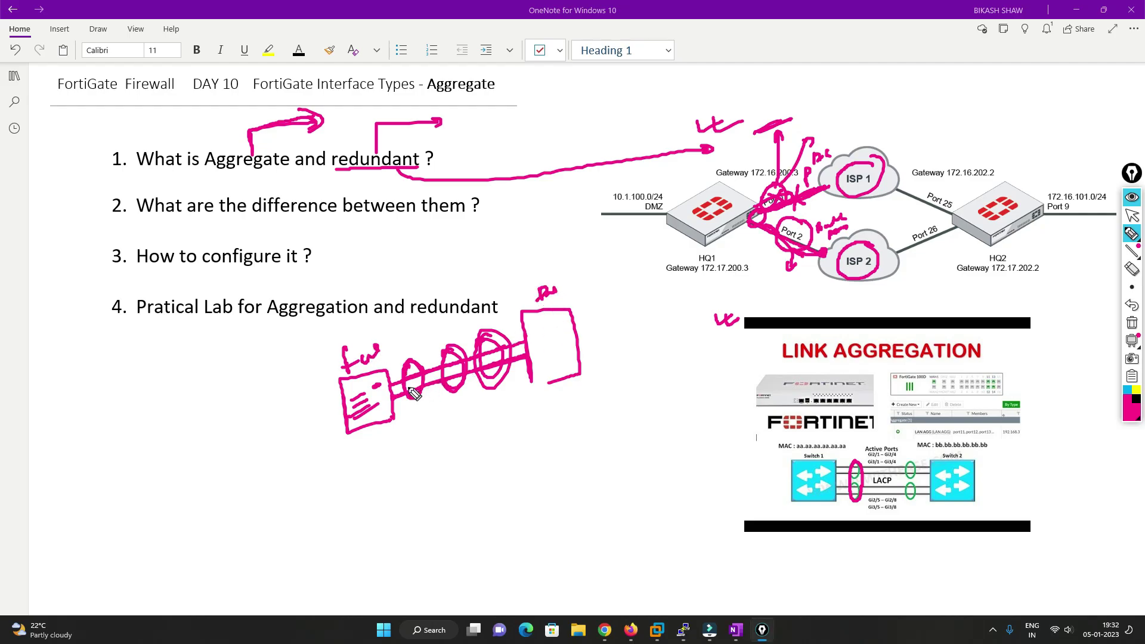
pyautogui.moveTo(399, 388)
pyautogui.mouseDown()
pyautogui.moveTo(486, 361)
pyautogui.moveTo(411, 398)
pyautogui.moveTo(521, 365)
pyautogui.mouseUp()
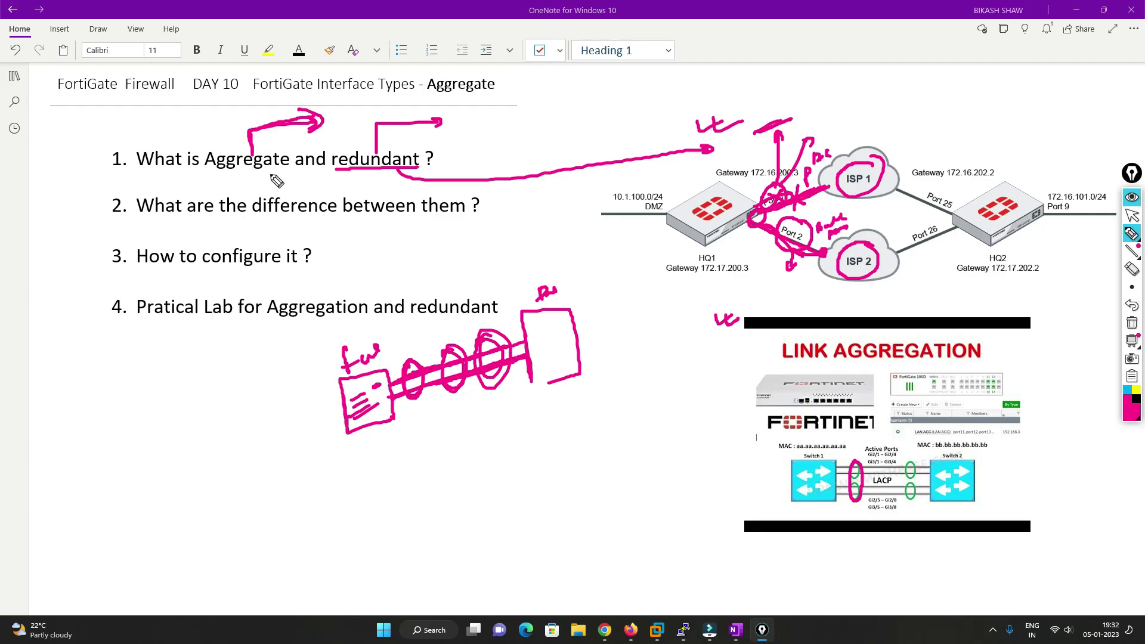
# Underline 'Aggregate and' to join the 'redundant' underline, adding a hook and arrowhead
pyautogui.moveTo(241, 170); pyautogui.dragTo(344, 177)
pyautogui.moveTo(249, 179); pyautogui.dragTo(241, 171)
pyautogui.moveTo(333, 169); pyautogui.dragTo(343, 175)
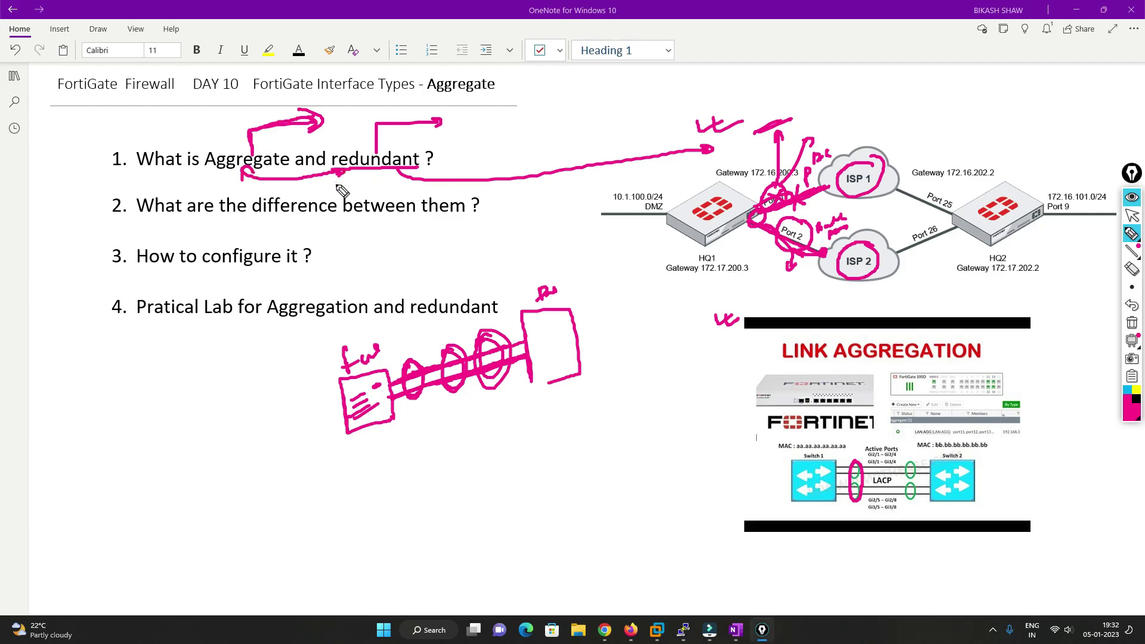
# Circle 'configure it ?' and sketch the Lisu and Ju device boxes with a rising arrow
pyautogui.moveTo(202, 270)
pyautogui.mouseDown()
pyautogui.moveTo(327, 266)
pyautogui.moveTo(316, 236)
pyautogui.moveTo(241, 229)
pyautogui.moveTo(198, 272)
pyautogui.mouseUp()
pyautogui.moveTo(322, 239); pyautogui.dragTo(360, 236)
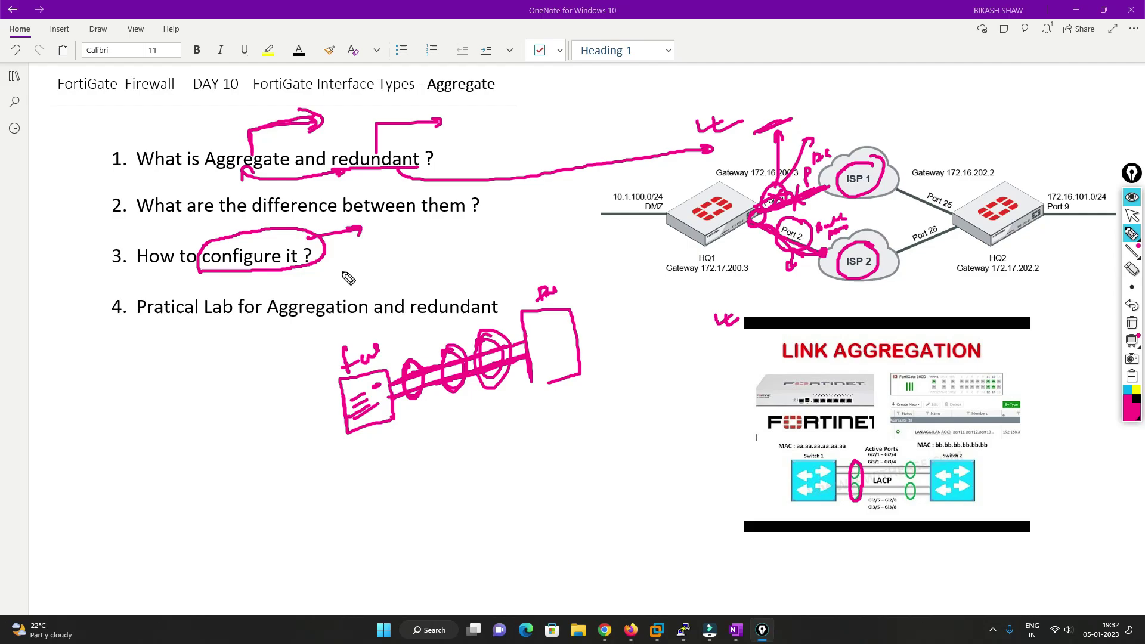
pyautogui.moveTo(528, 202); pyautogui.dragTo(536, 242)
pyautogui.moveTo(523, 182)
pyautogui.mouseDown()
pyautogui.moveTo(581, 171)
pyautogui.moveTo(552, 238)
pyautogui.moveTo(555, 210)
pyautogui.moveTo(581, 201)
pyautogui.mouseUp()
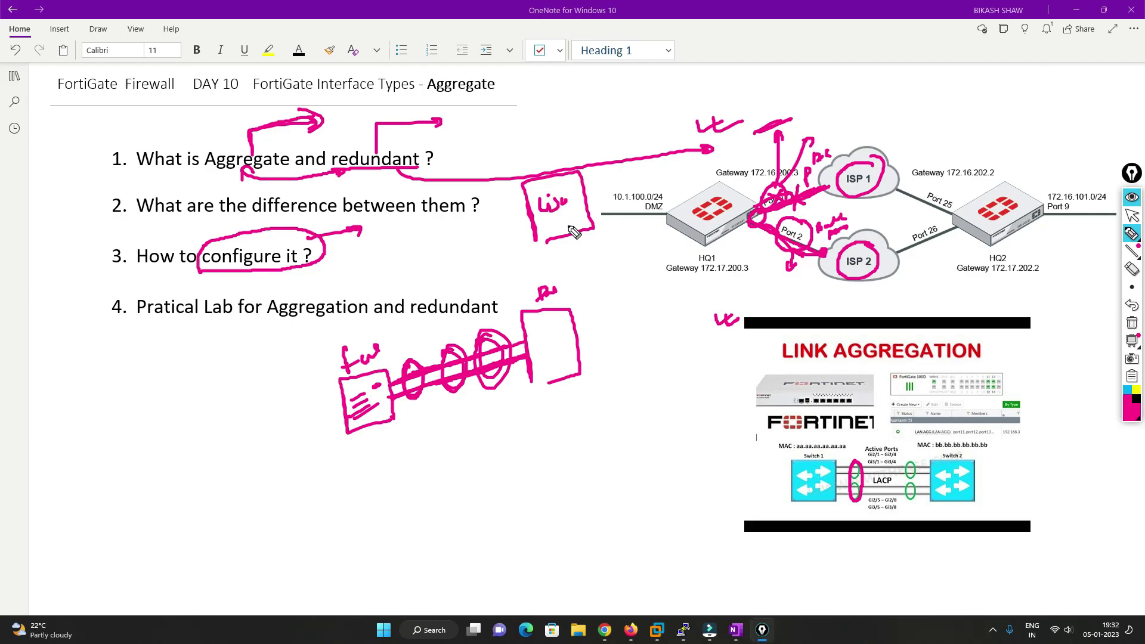
pyautogui.moveTo(564, 297)
pyautogui.mouseDown()
pyautogui.moveTo(614, 254)
pyautogui.moveTo(570, 298)
pyautogui.moveTo(581, 263)
pyautogui.moveTo(600, 265)
pyautogui.mouseUp()
pyautogui.moveTo(581, 339)
pyautogui.mouseDown()
pyautogui.moveTo(623, 305)
pyautogui.moveTo(636, 356)
pyautogui.moveTo(598, 357)
pyautogui.moveTo(613, 358)
pyautogui.moveTo(624, 328)
pyautogui.moveTo(631, 346)
pyautogui.mouseUp()
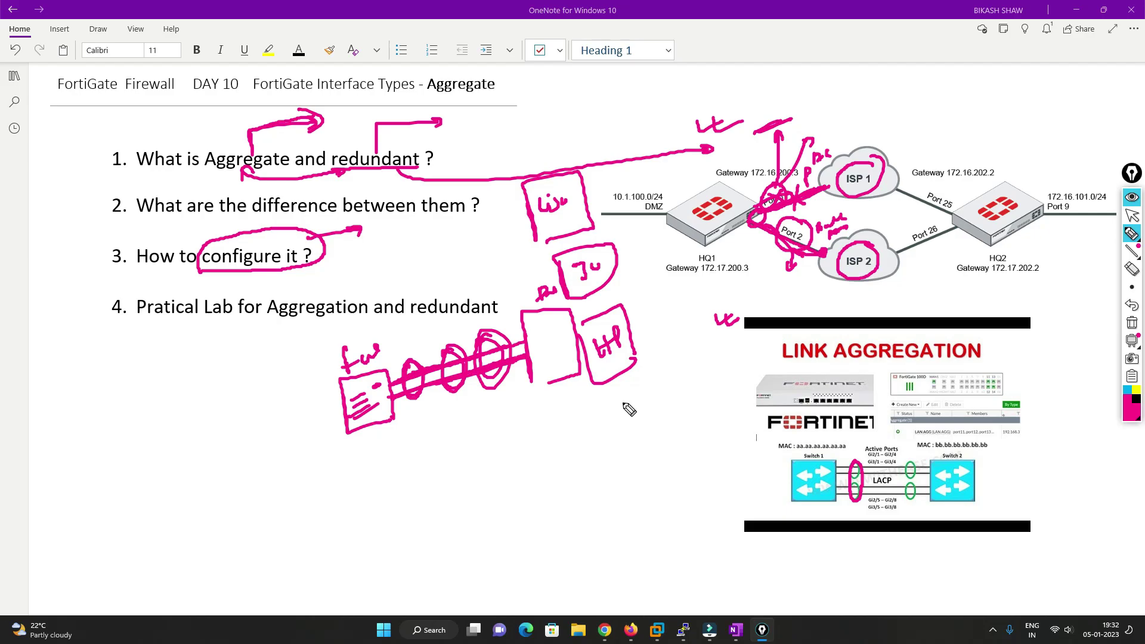
pyautogui.moveTo(586, 170); pyautogui.dragTo(609, 146)
# Write the femk label left of the firewall sketch with a lined box below it
pyautogui.moveTo(202, 366)
pyautogui.mouseDown()
pyautogui.moveTo(212, 391)
pyautogui.moveTo(252, 392)
pyautogui.moveTo(262, 370)
pyautogui.moveTo(255, 465)
pyautogui.mouseUp()
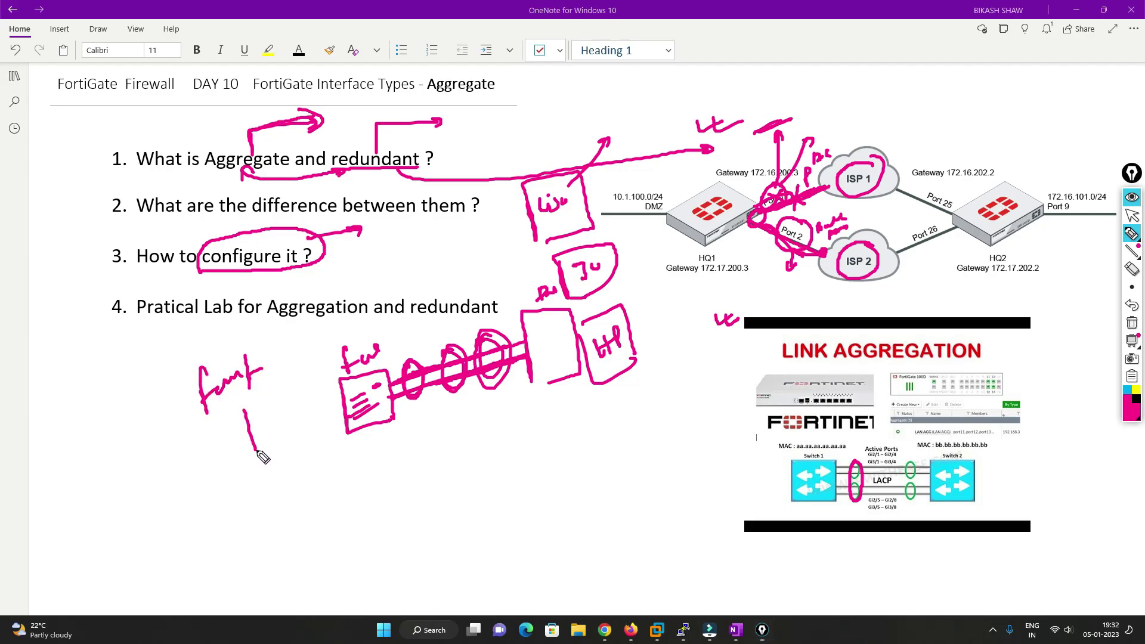
pyautogui.moveTo(241, 394)
pyautogui.mouseDown()
pyautogui.moveTo(316, 439)
pyautogui.moveTo(253, 468)
pyautogui.mouseUp()
pyautogui.moveTo(260, 416); pyautogui.dragTo(275, 419)
pyautogui.moveTo(264, 427); pyautogui.dragTo(279, 431)
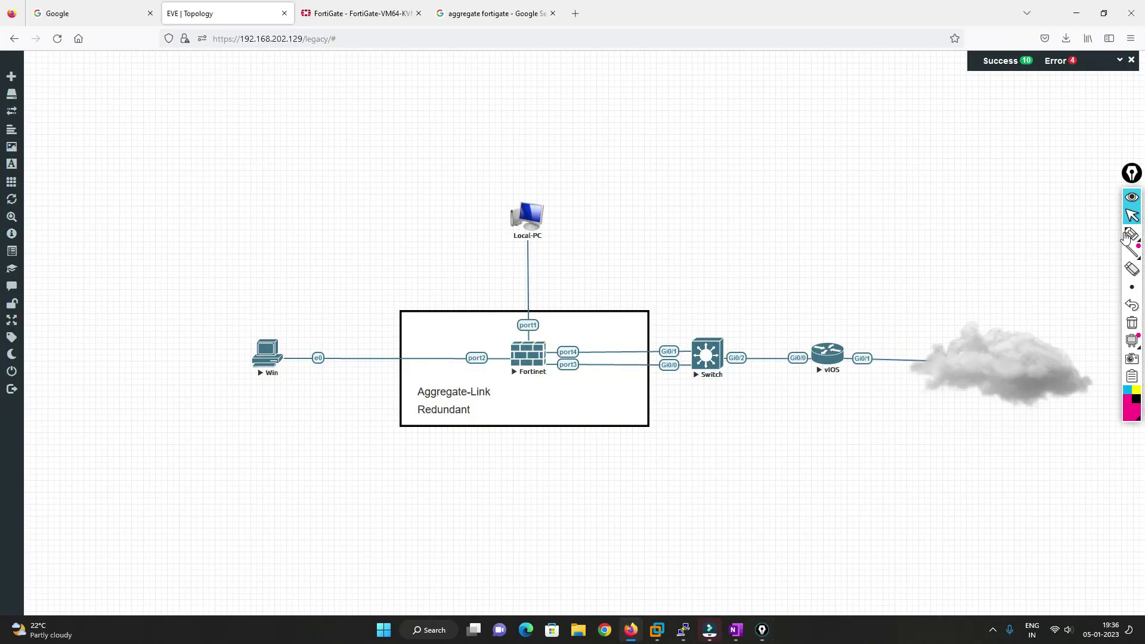
pyautogui.click(1125, 237)
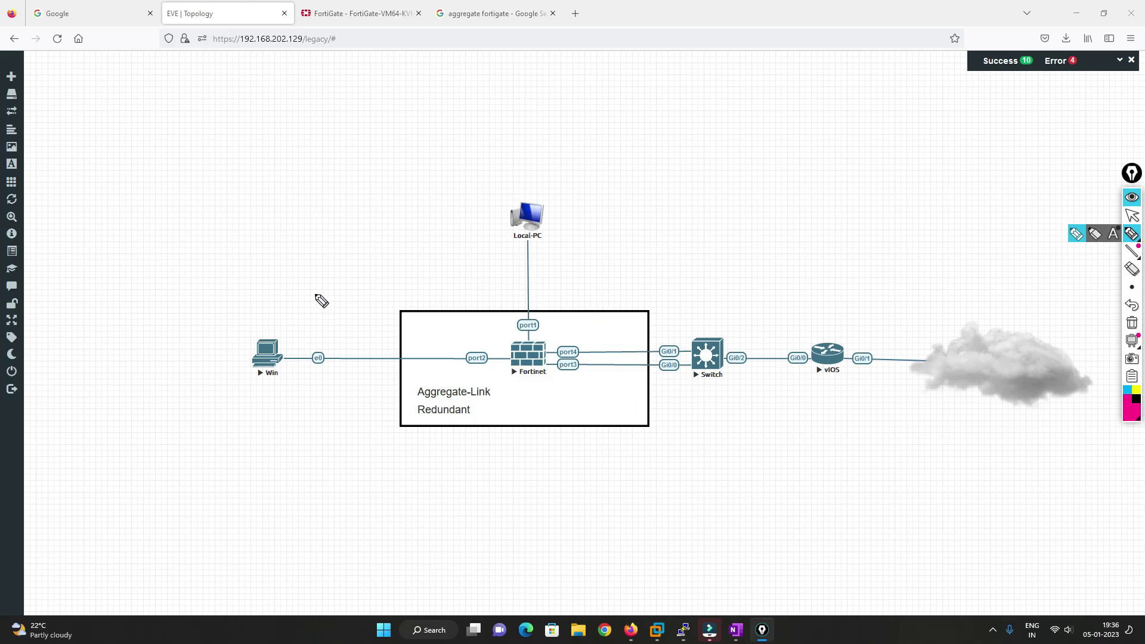
# Circle port2 and port1 on the topology, labelling them LAN and mgmt
pyautogui.click(491, 351)
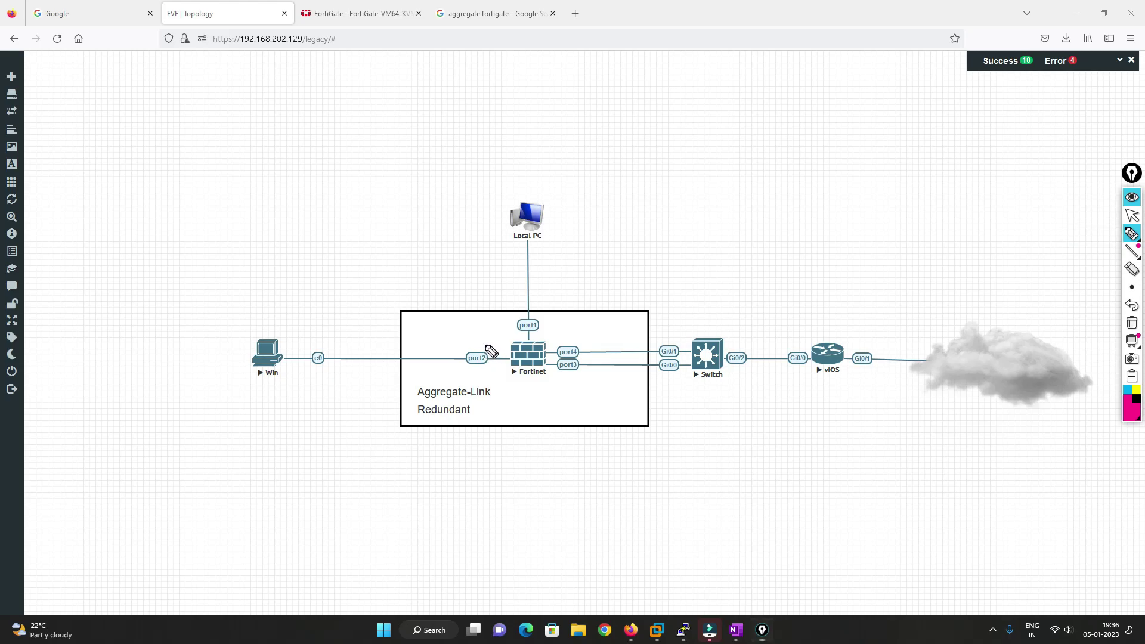
pyautogui.moveTo(486, 346)
pyautogui.mouseDown()
pyautogui.moveTo(459, 352)
pyautogui.moveTo(501, 341)
pyautogui.mouseUp()
pyautogui.moveTo(357, 328)
pyautogui.mouseDown()
pyautogui.moveTo(371, 325)
pyautogui.moveTo(382, 345)
pyautogui.moveTo(395, 316)
pyautogui.mouseUp()
pyautogui.moveTo(512, 334)
pyautogui.mouseDown()
pyautogui.moveTo(547, 315)
pyautogui.moveTo(552, 286)
pyautogui.moveTo(564, 275)
pyautogui.moveTo(570, 288)
pyautogui.moveTo(603, 248)
pyautogui.moveTo(602, 265)
pyautogui.mouseUp()
pyautogui.moveTo(596, 257); pyautogui.dragTo(611, 245)
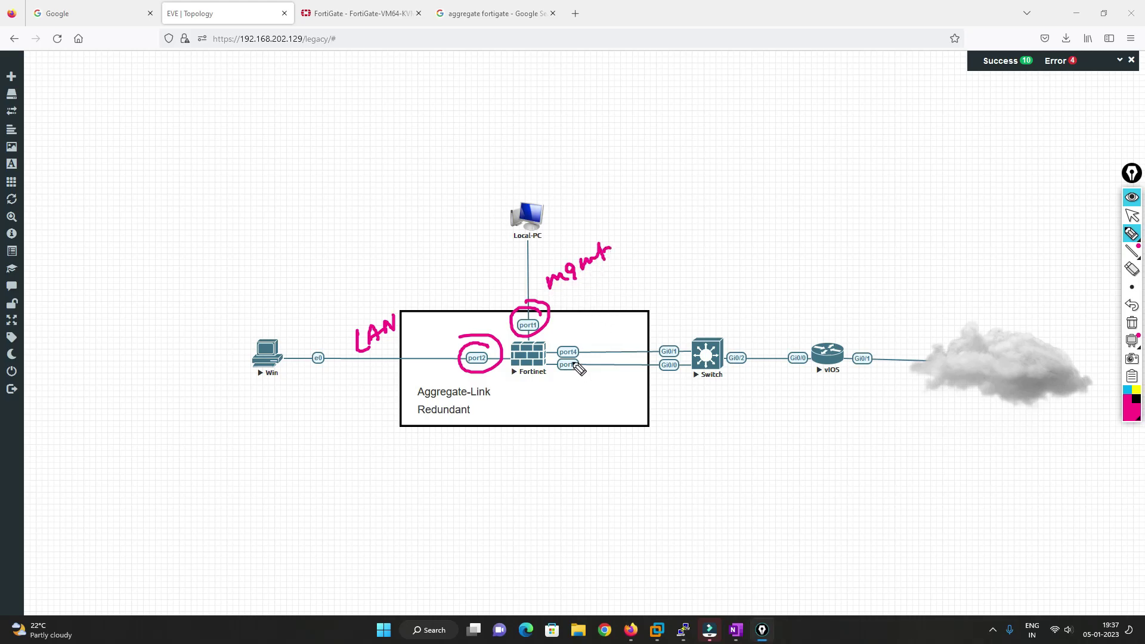
# Check the port4 link, note aggregation by port3/port4, then clear ink and arrow down from the Switch
pyautogui.moveTo(583, 348)
pyautogui.mouseDown()
pyautogui.moveTo(606, 340)
pyautogui.moveTo(593, 362)
pyautogui.moveTo(615, 353)
pyautogui.moveTo(624, 381)
pyautogui.mouseUp()
pyautogui.moveTo(637, 336)
pyautogui.mouseDown()
pyautogui.moveTo(680, 316)
pyautogui.moveTo(663, 338)
pyautogui.moveTo(695, 318)
pyautogui.mouseUp()
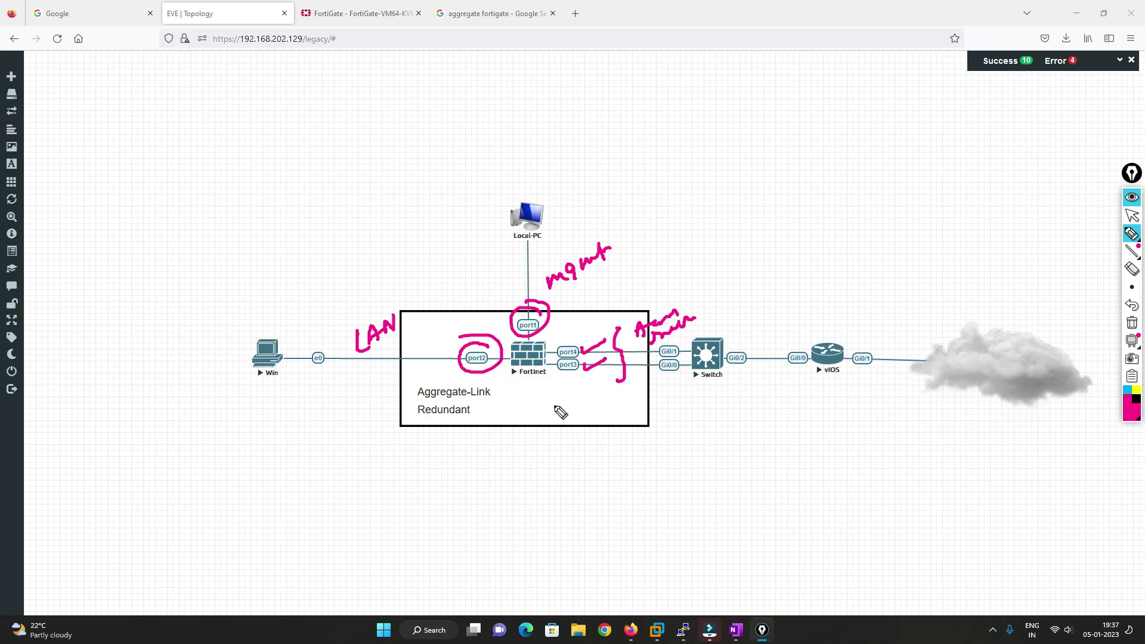
pyautogui.click(1132, 323)
pyautogui.moveTo(713, 373)
pyautogui.mouseDown()
pyautogui.moveTo(724, 427)
pyautogui.moveTo(760, 425)
pyautogui.mouseUp()
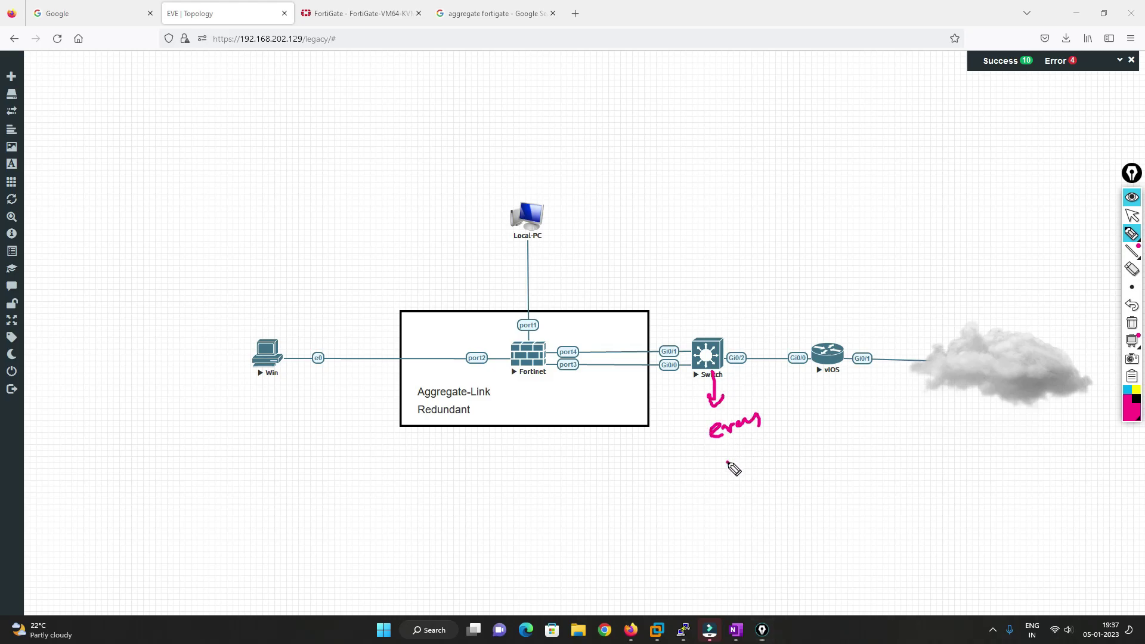
# Write bracketed L3 and L2 ethernet notes below 'error' and start a redundant note
pyautogui.click(728, 462)
pyautogui.moveTo(728, 455)
pyautogui.mouseDown()
pyautogui.moveTo(741, 468)
pyautogui.moveTo(769, 444)
pyautogui.moveTo(833, 427)
pyautogui.mouseUp()
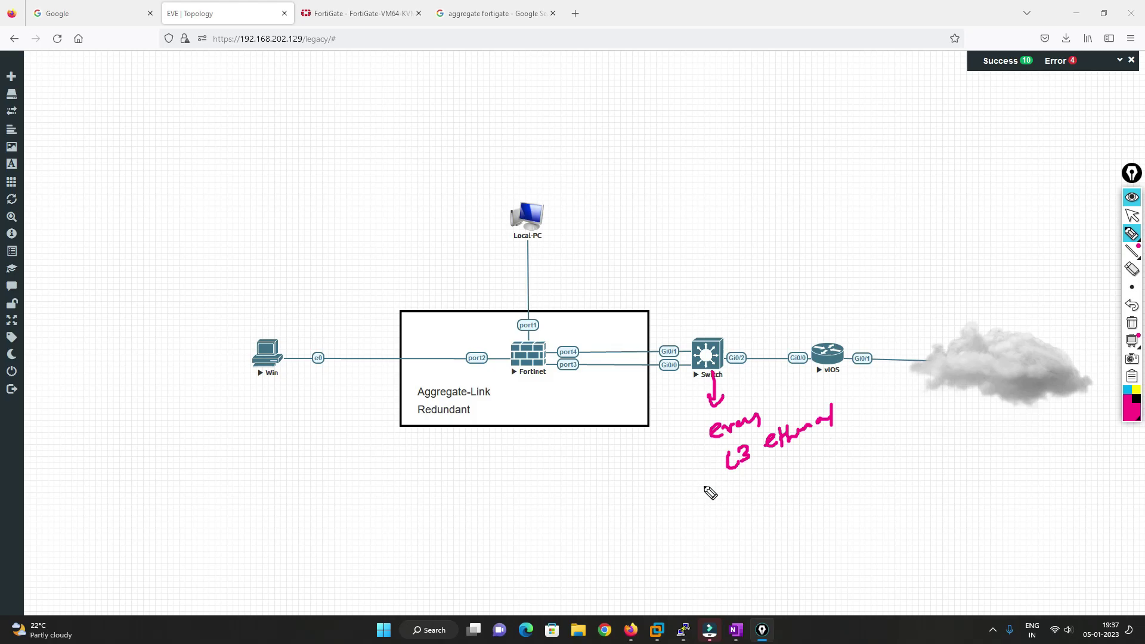
pyautogui.moveTo(740, 488)
pyautogui.mouseDown()
pyautogui.moveTo(774, 501)
pyautogui.moveTo(770, 481)
pyautogui.moveTo(827, 457)
pyautogui.mouseUp()
pyautogui.moveTo(806, 491); pyautogui.dragTo(839, 471)
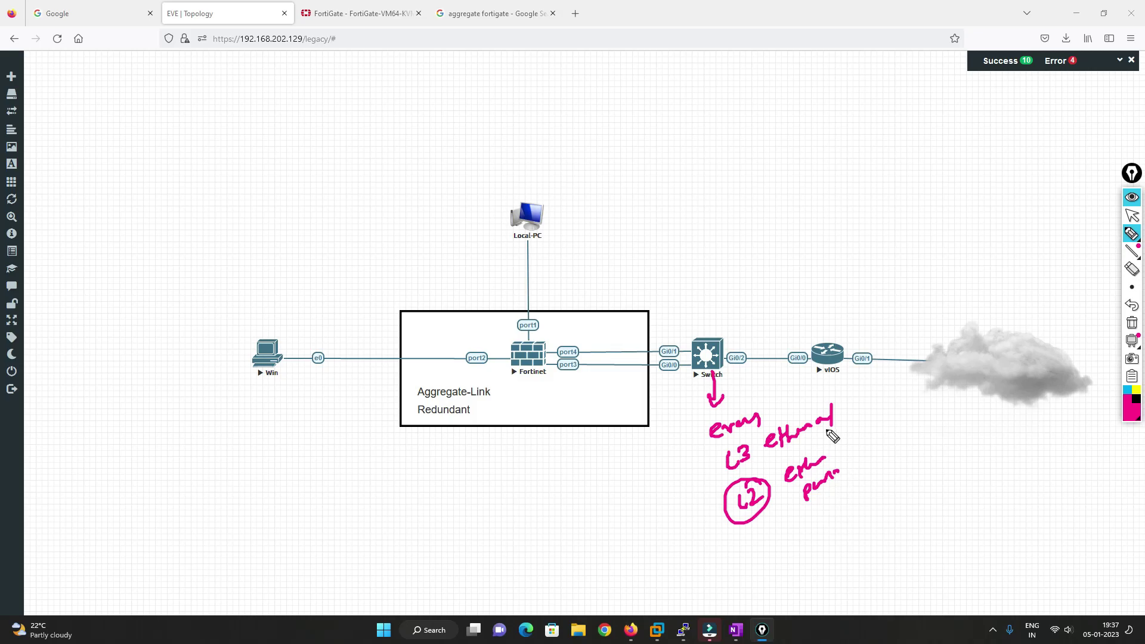
pyautogui.moveTo(850, 404); pyautogui.dragTo(846, 475)
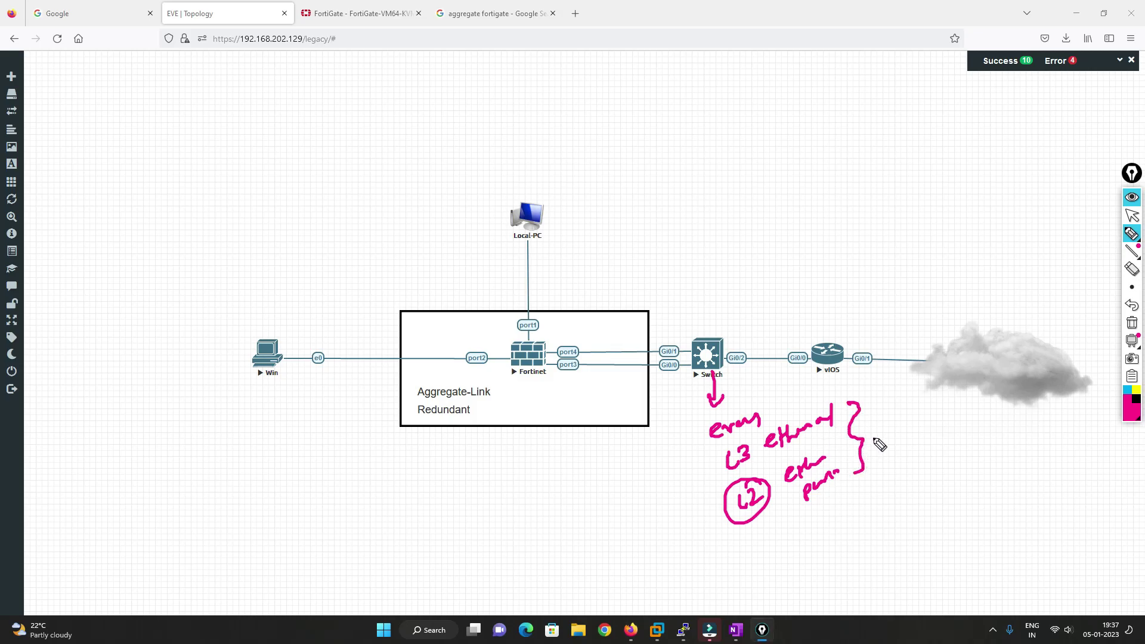
pyautogui.moveTo(710, 579); pyautogui.dragTo(752, 544)
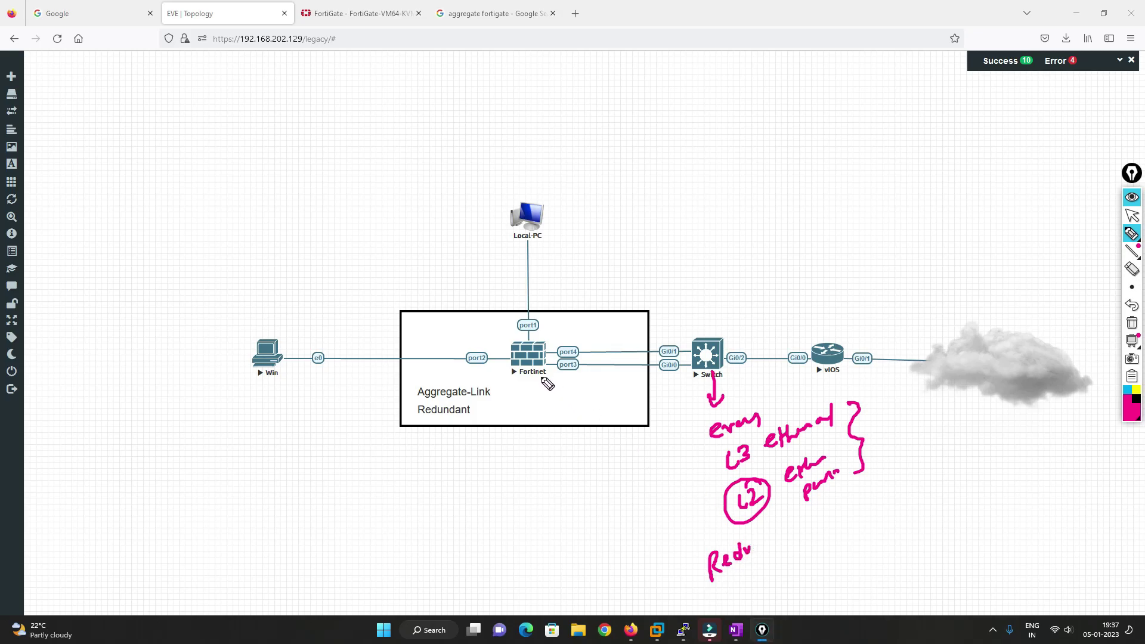
# Arrow the Fortinet to a note box, circle Switch and vIOS, and cross out their link
pyautogui.moveTo(535, 373)
pyautogui.mouseDown()
pyautogui.moveTo(533, 404)
pyautogui.moveTo(540, 391)
pyautogui.mouseUp()
pyautogui.moveTo(512, 447)
pyautogui.mouseDown()
pyautogui.moveTo(565, 500)
pyautogui.moveTo(519, 509)
pyautogui.moveTo(563, 490)
pyautogui.moveTo(539, 456)
pyautogui.moveTo(546, 465)
pyautogui.mouseUp()
pyautogui.moveTo(530, 481); pyautogui.dragTo(547, 474)
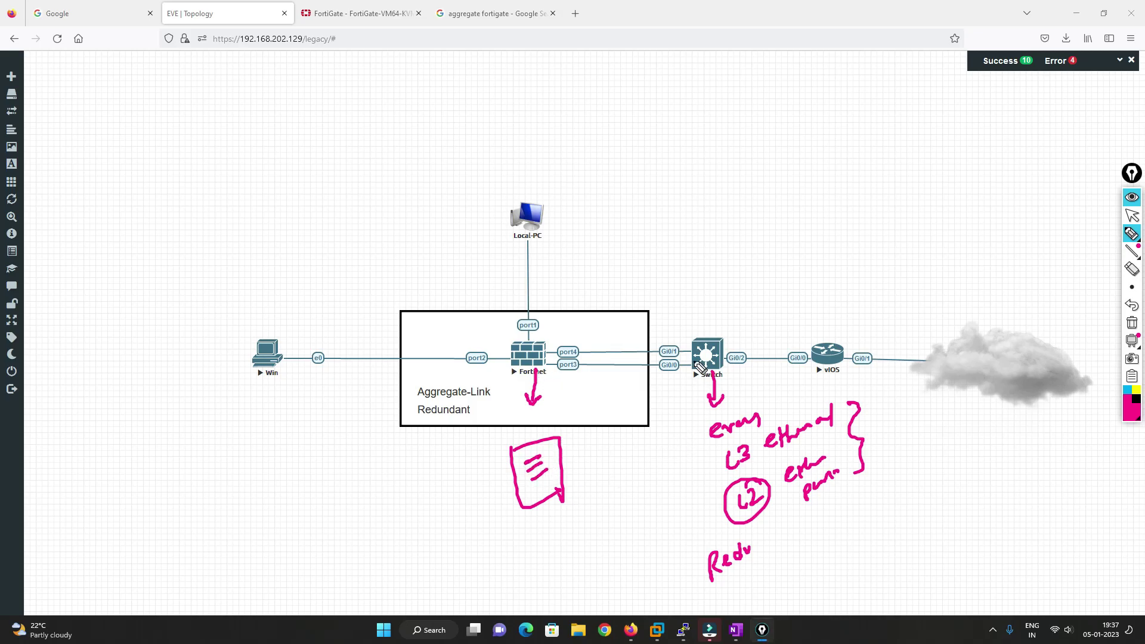
pyautogui.moveTo(709, 326)
pyautogui.mouseDown()
pyautogui.moveTo(692, 319)
pyautogui.moveTo(740, 330)
pyautogui.mouseUp()
pyautogui.moveTo(853, 309); pyautogui.dragTo(792, 331)
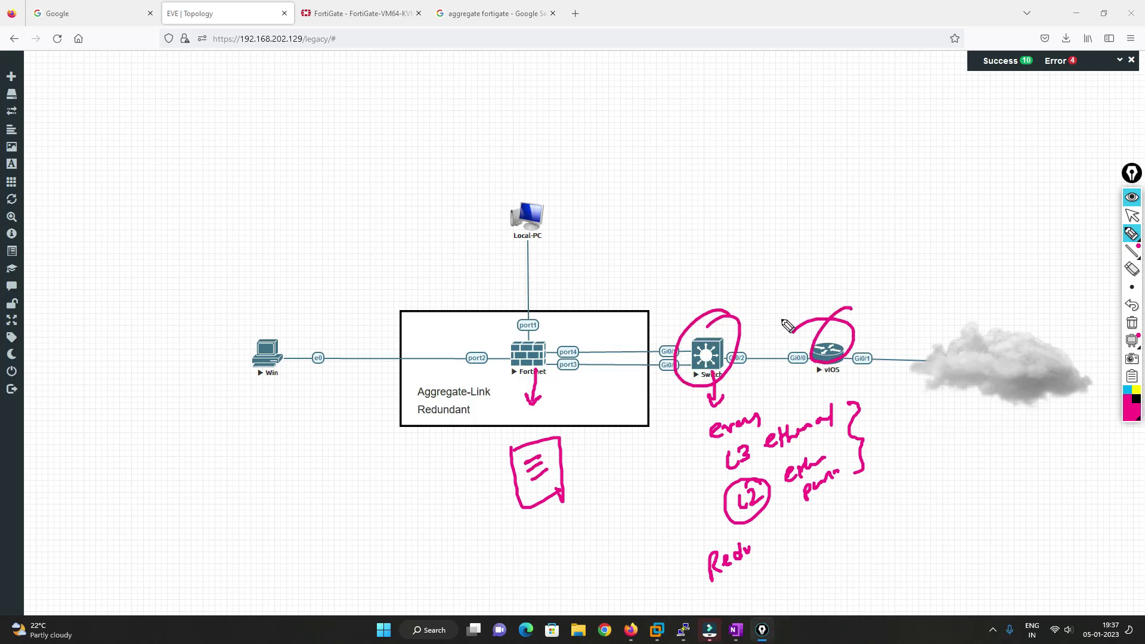
pyautogui.moveTo(764, 294)
pyautogui.mouseDown()
pyautogui.moveTo(782, 315)
pyautogui.moveTo(763, 330)
pyautogui.mouseUp()
pyautogui.moveTo(539, 341); pyautogui.dragTo(583, 310)
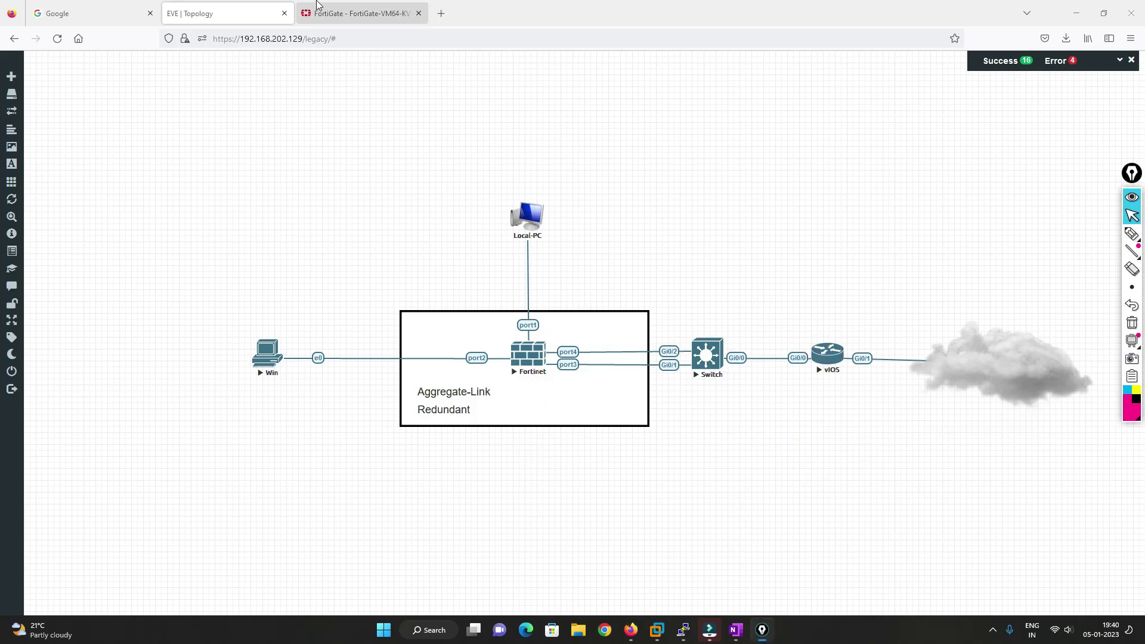
pyautogui.click(357, 13)
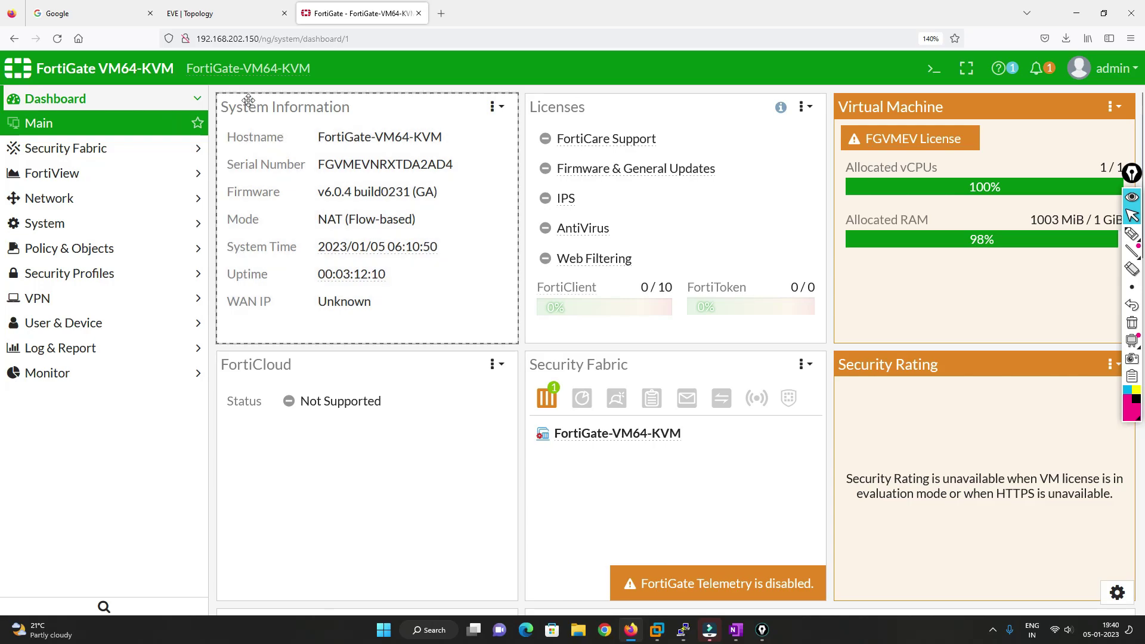
# Start a new 802.3ad Aggregate interface named WAN
pyautogui.click(66, 199)
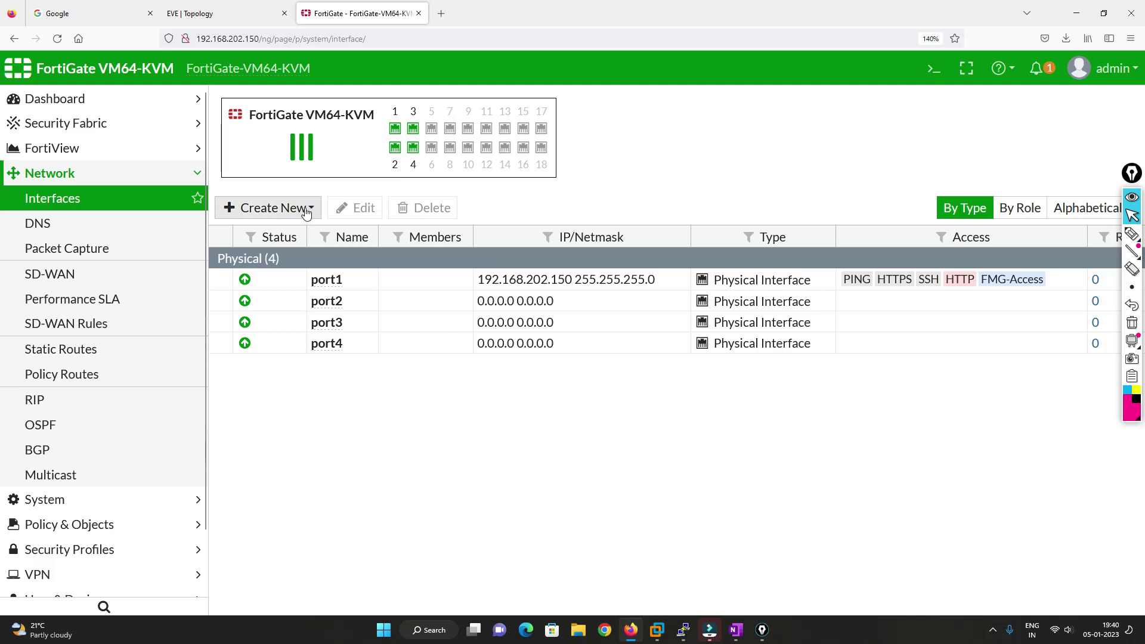
pyautogui.click(306, 210)
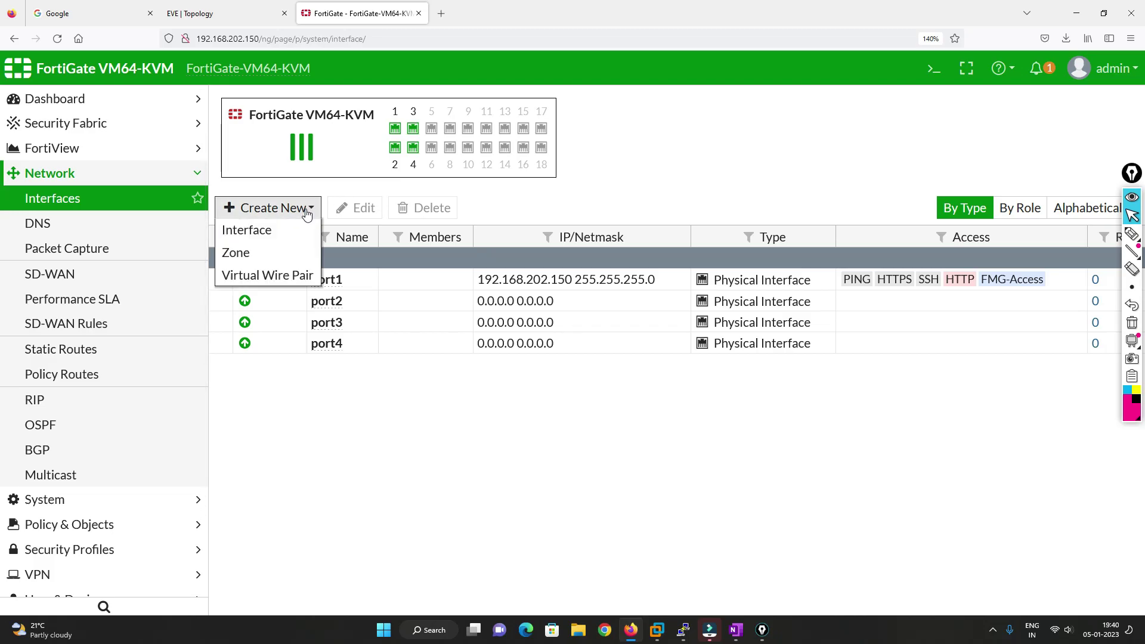
pyautogui.click(268, 231)
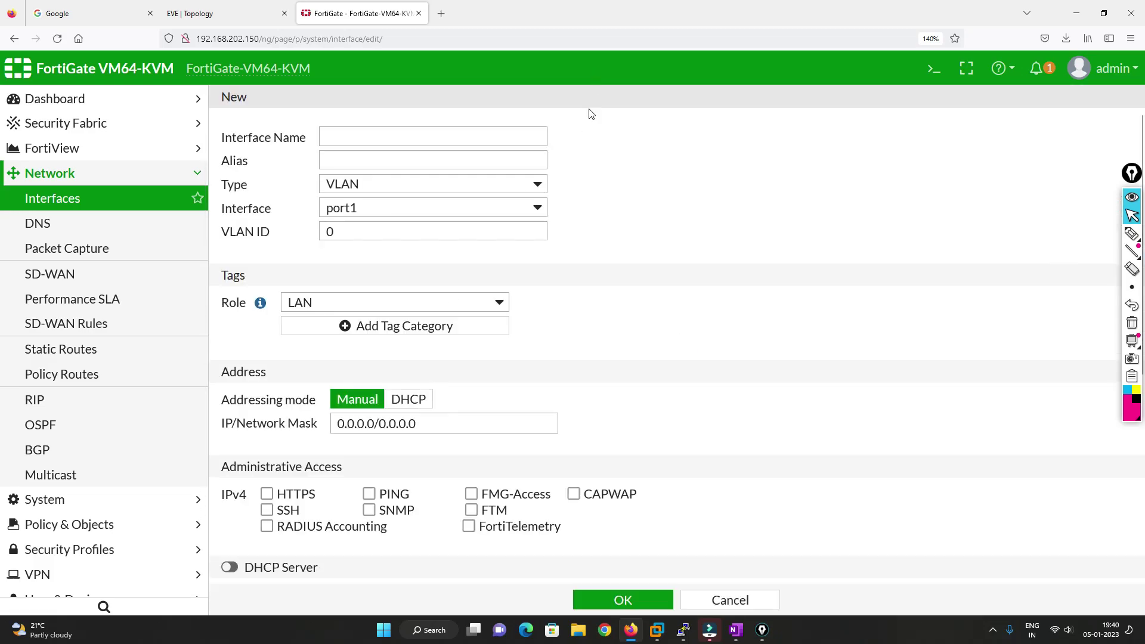
pyautogui.click(447, 189)
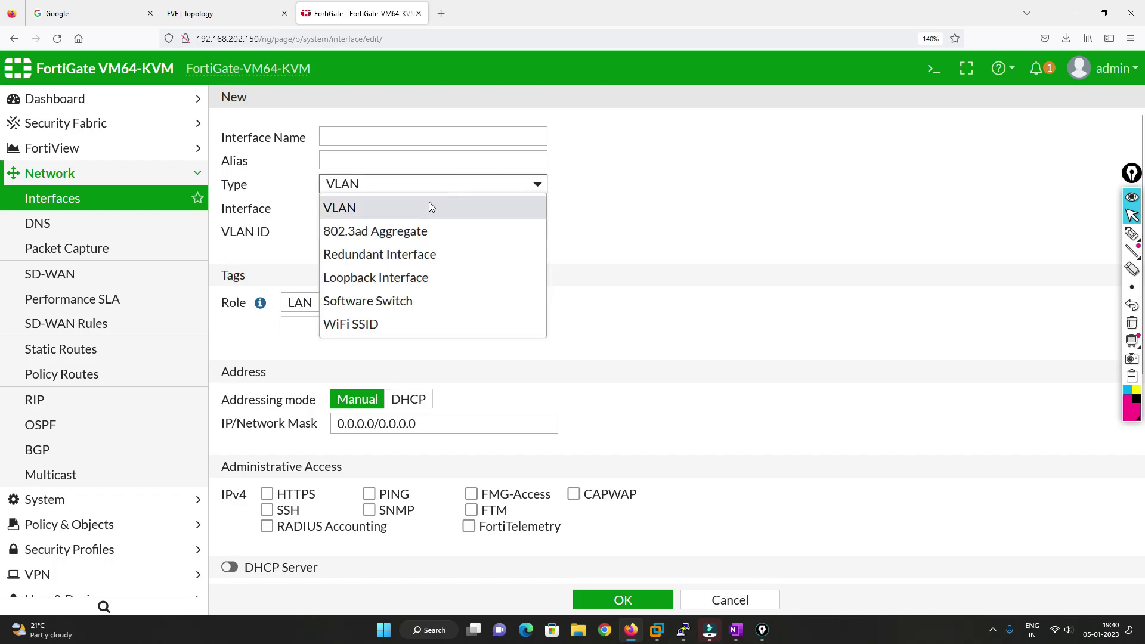
pyautogui.click(391, 237)
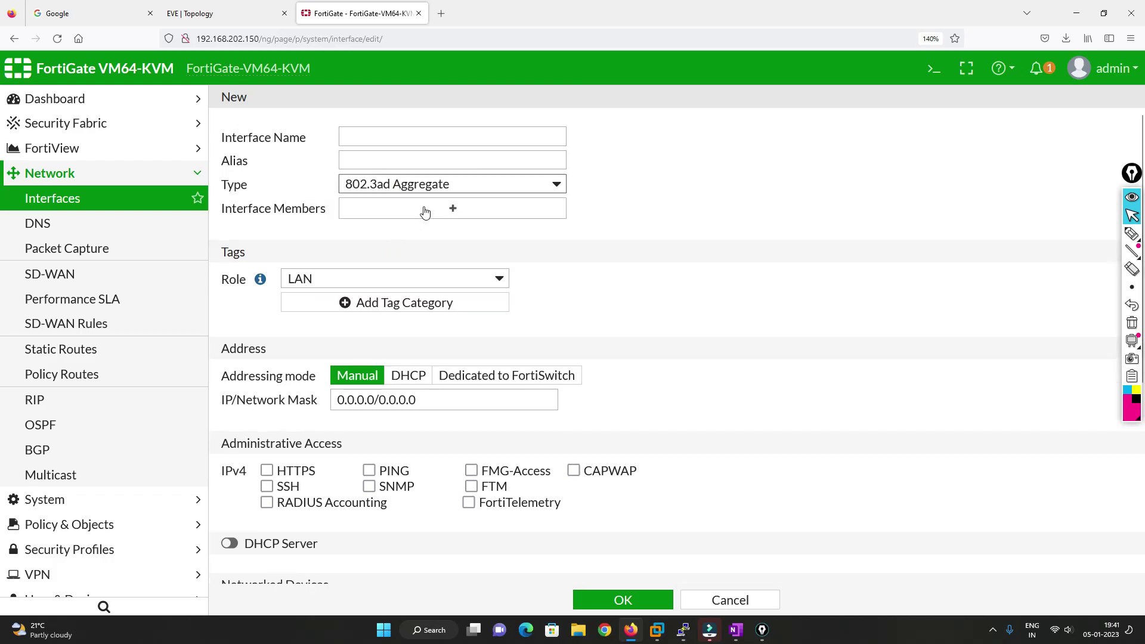
pyautogui.click(354, 137)
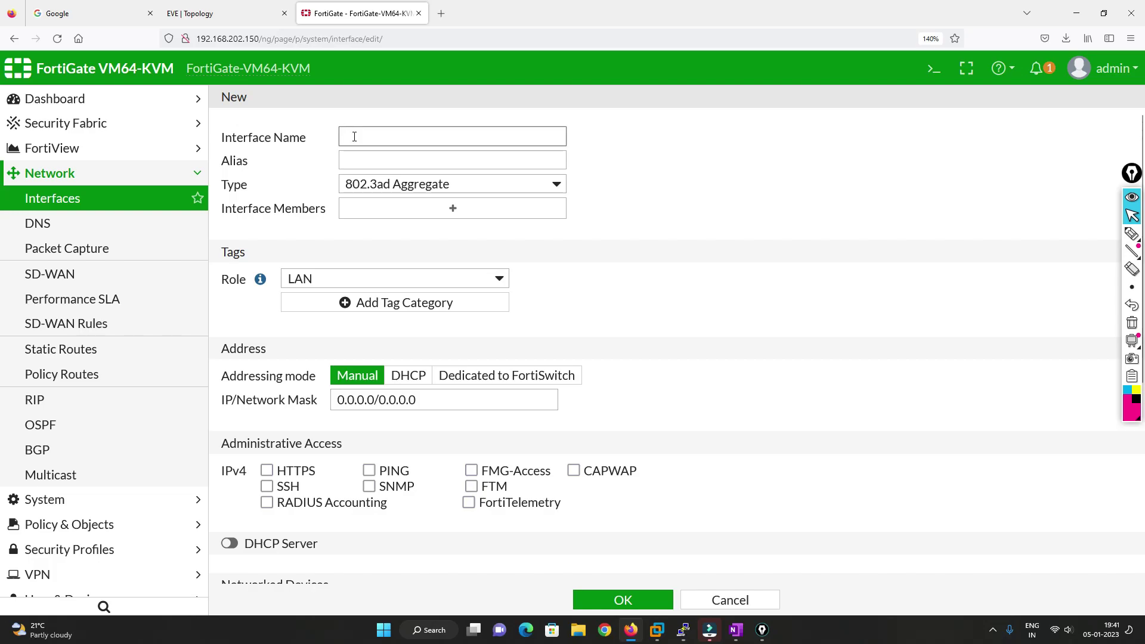
pyautogui.write('WAN')
# Add port3 and port4 as members of the WAN aggregate
pyautogui.click(452, 210)
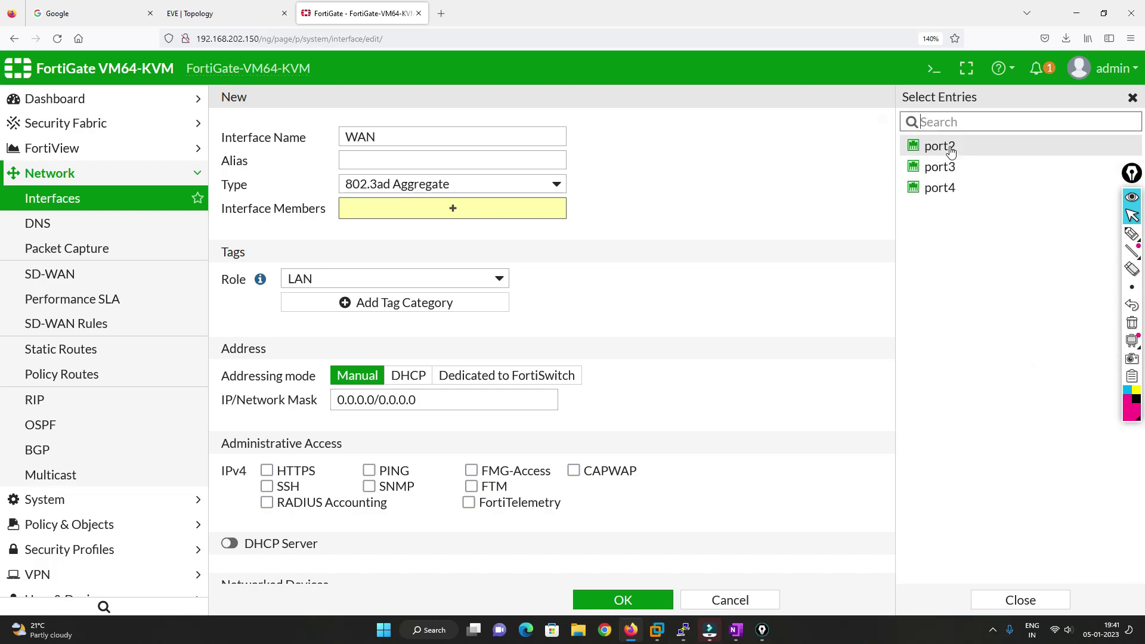
pyautogui.click(939, 168)
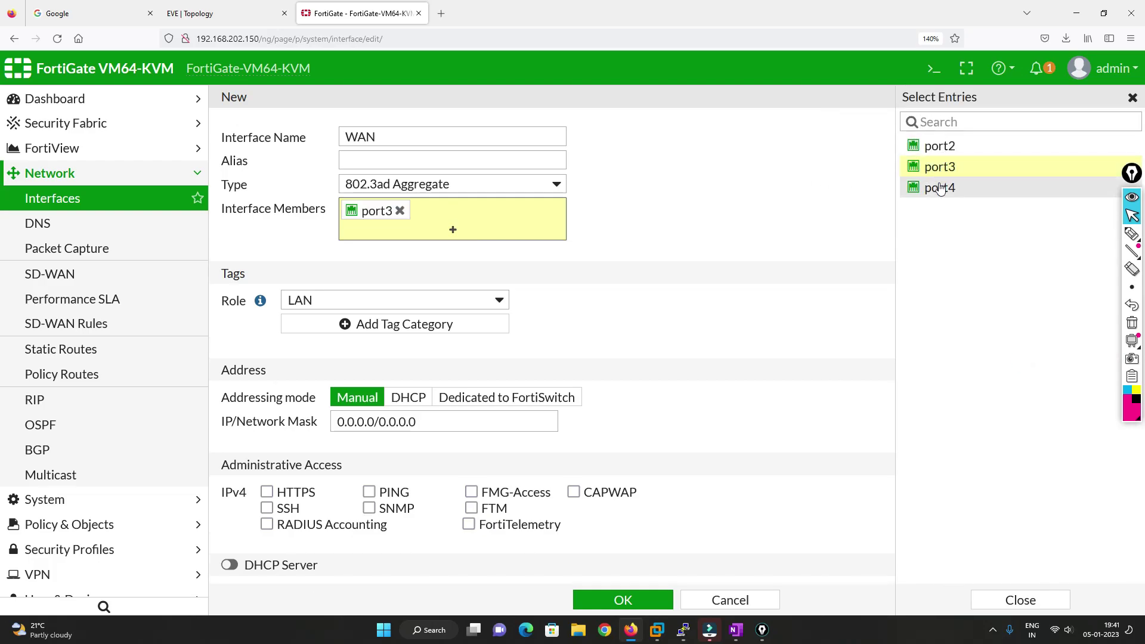
pyautogui.click(937, 187)
pyautogui.click(245, 12)
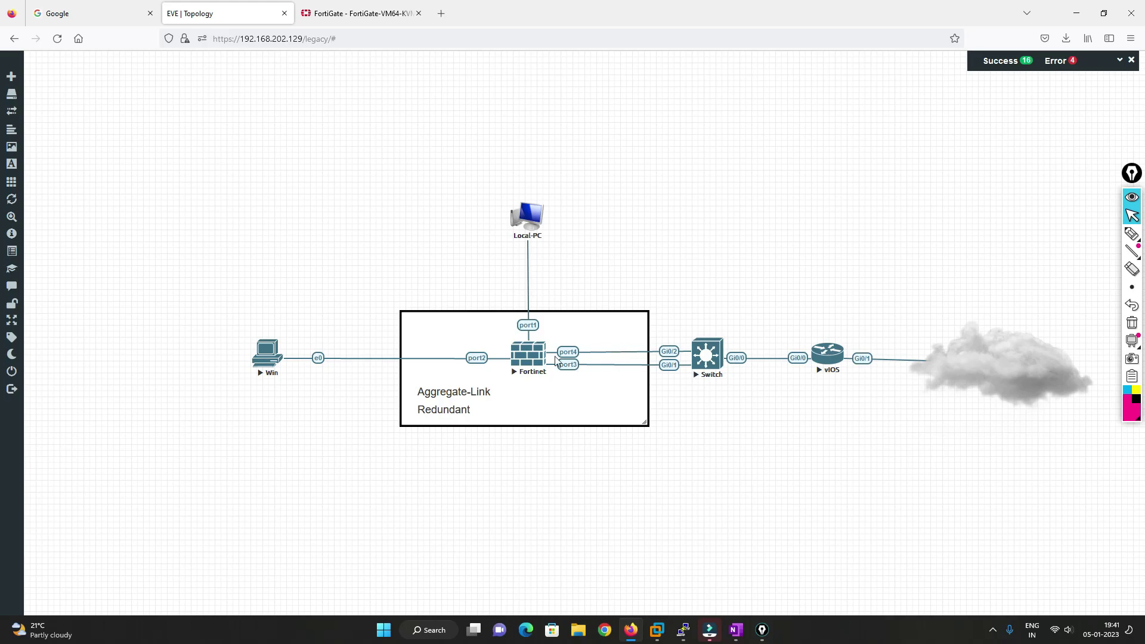
pyautogui.click(334, 15)
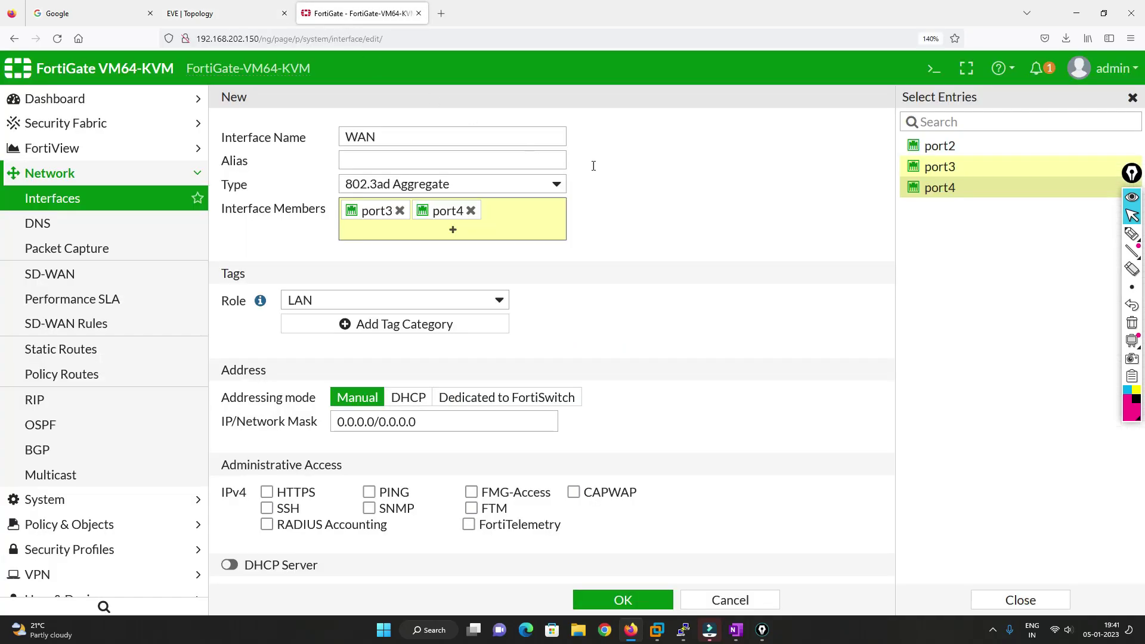
# Set the role to WAN, keep IP/Network Mask 0.0.0.0/0.0.0.0, and save the interface
pyautogui.click(500, 300)
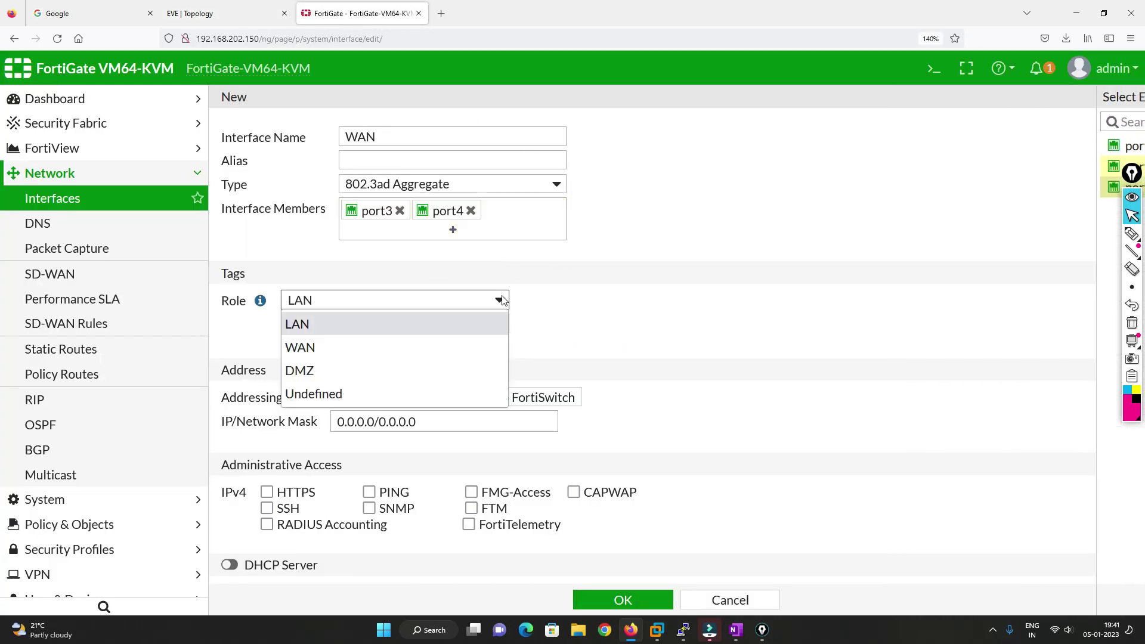
pyautogui.click(293, 347)
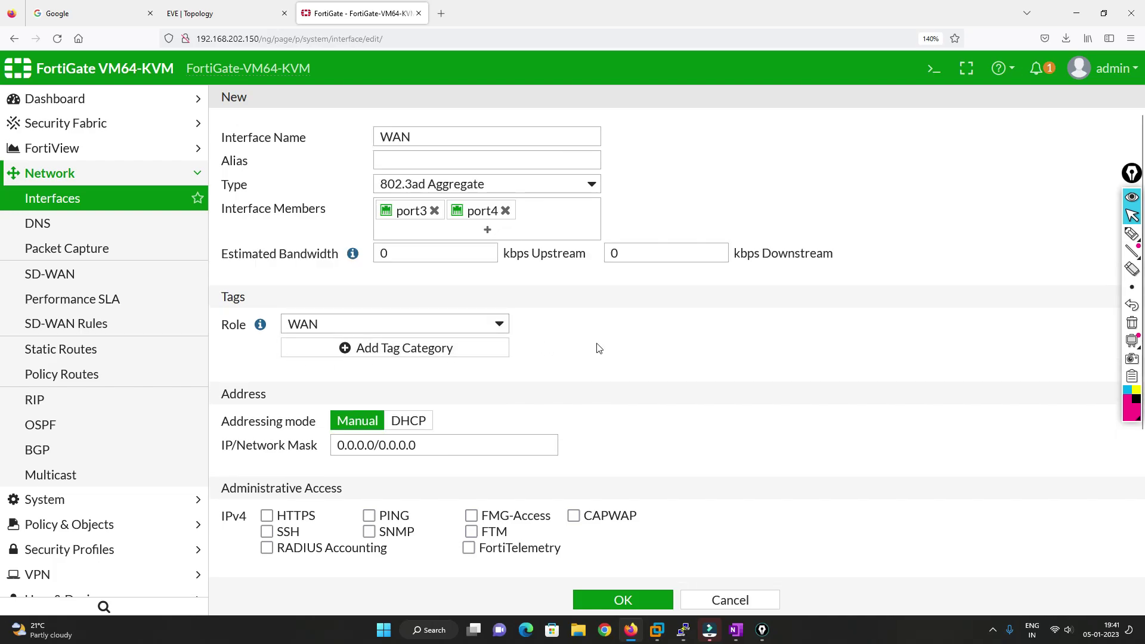
pyautogui.click(414, 255)
pyautogui.scroll(-3, 612, 334)
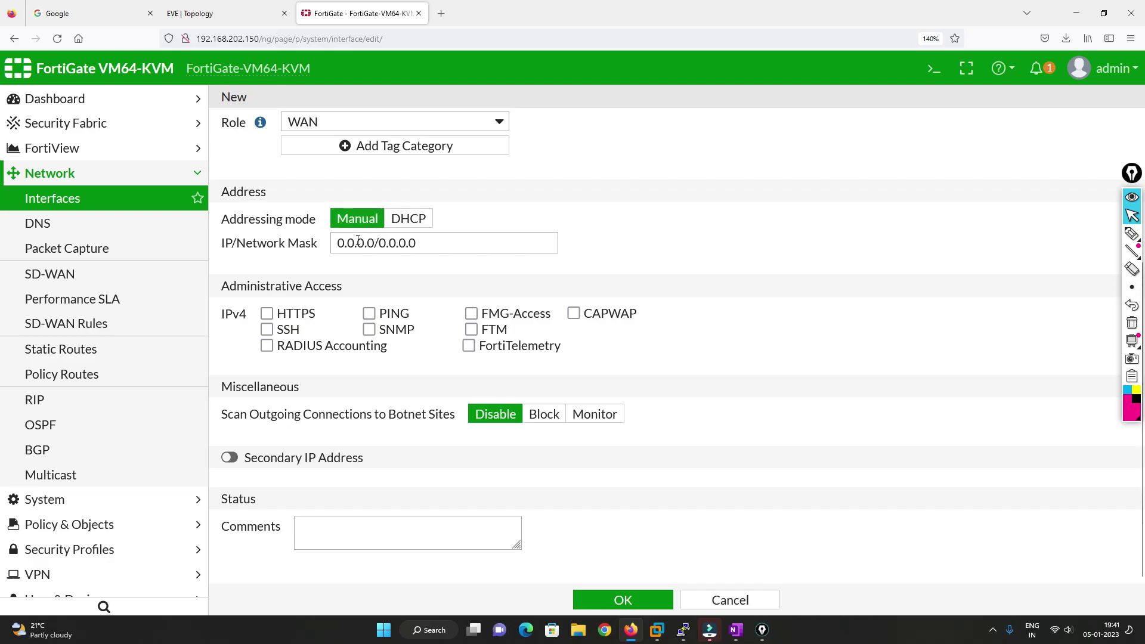
pyautogui.moveTo(440, 243); pyautogui.dragTo(273, 232)
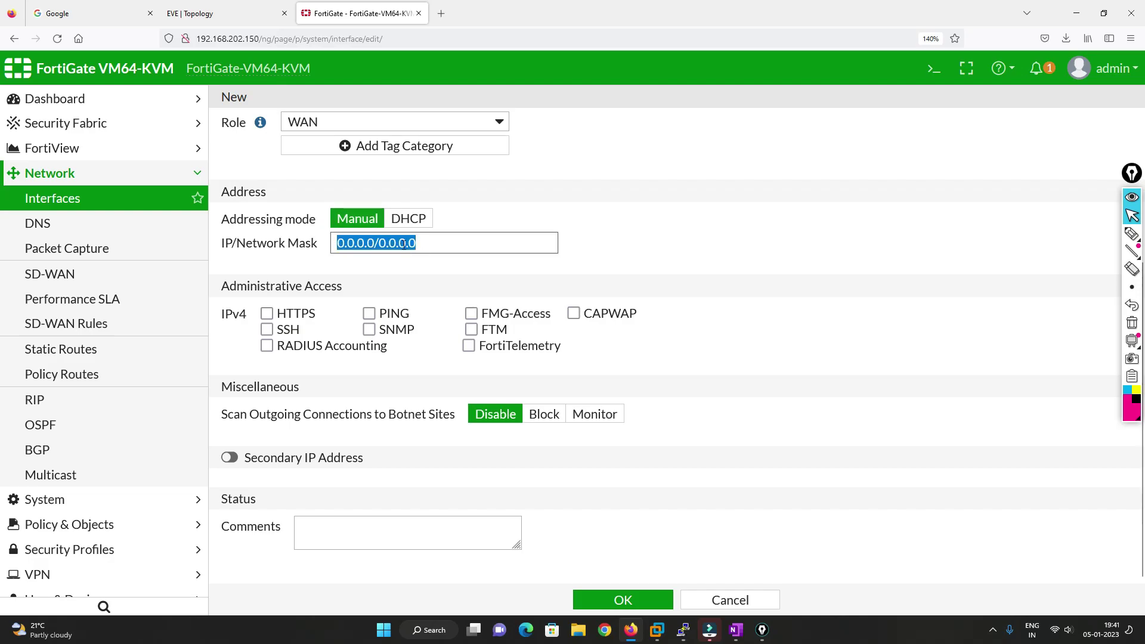
pyautogui.click(693, 259)
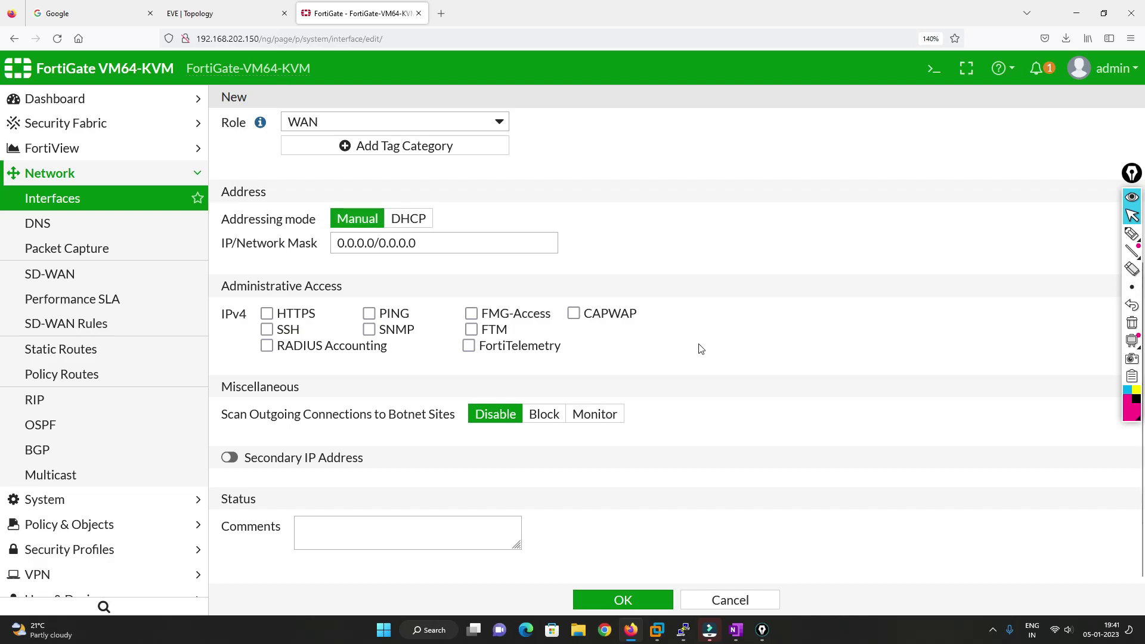
pyautogui.click(623, 599)
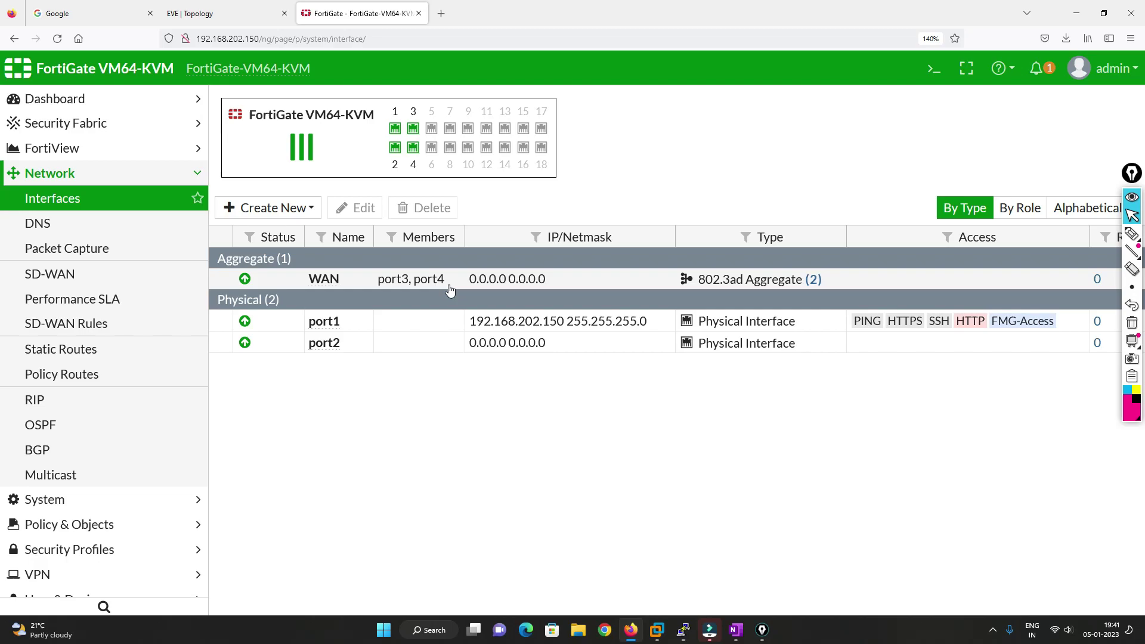
# Refresh the interfaces list to confirm the WAN aggregate of port3 and port4, then return to the topology
pyautogui.click(138, 198)
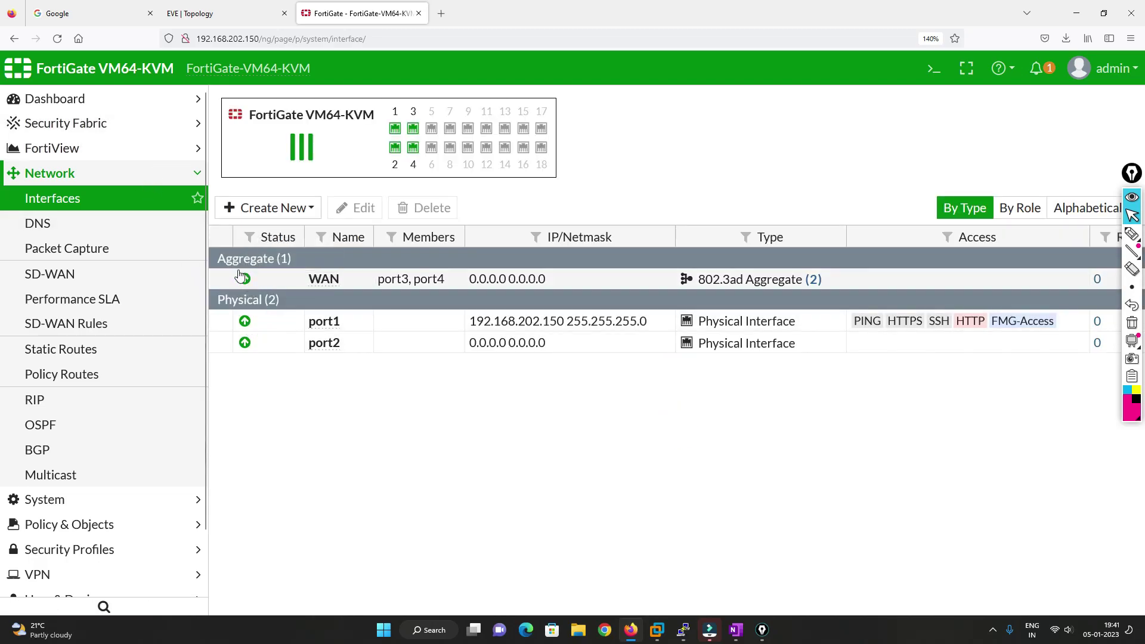
pyautogui.click(245, 8)
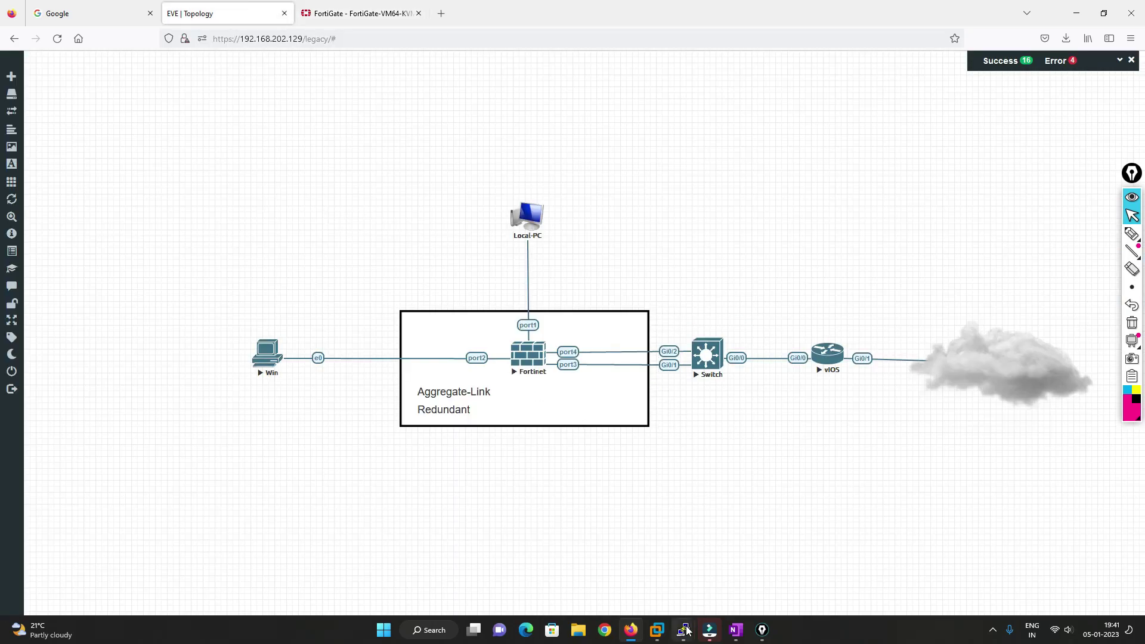
# Bring the Switch console forward and enter global configuration mode with conf t
pyautogui.moveTo(687, 630)
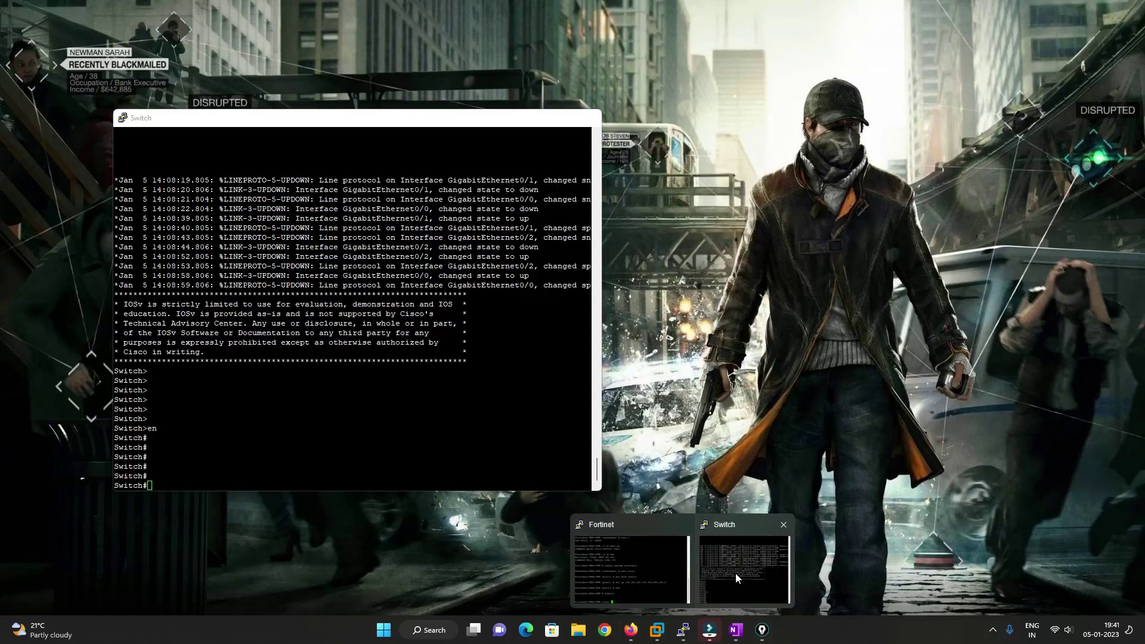
pyautogui.click(720, 587)
pyautogui.moveTo(317, 128); pyautogui.dragTo(264, 97)
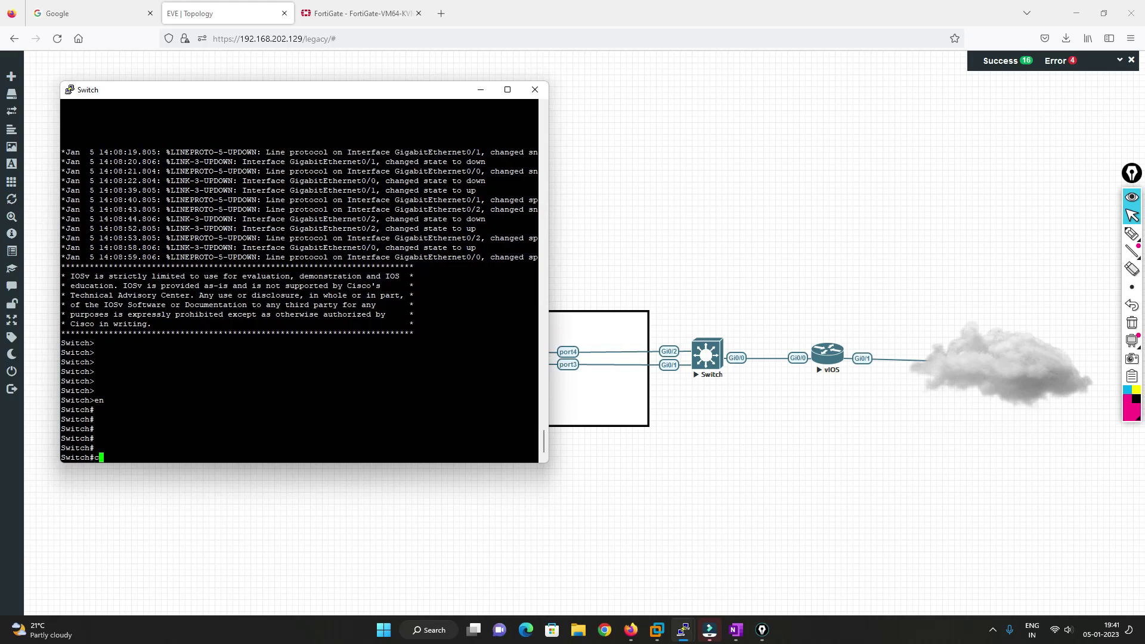
pyautogui.write('t')
pyautogui.press('Return')
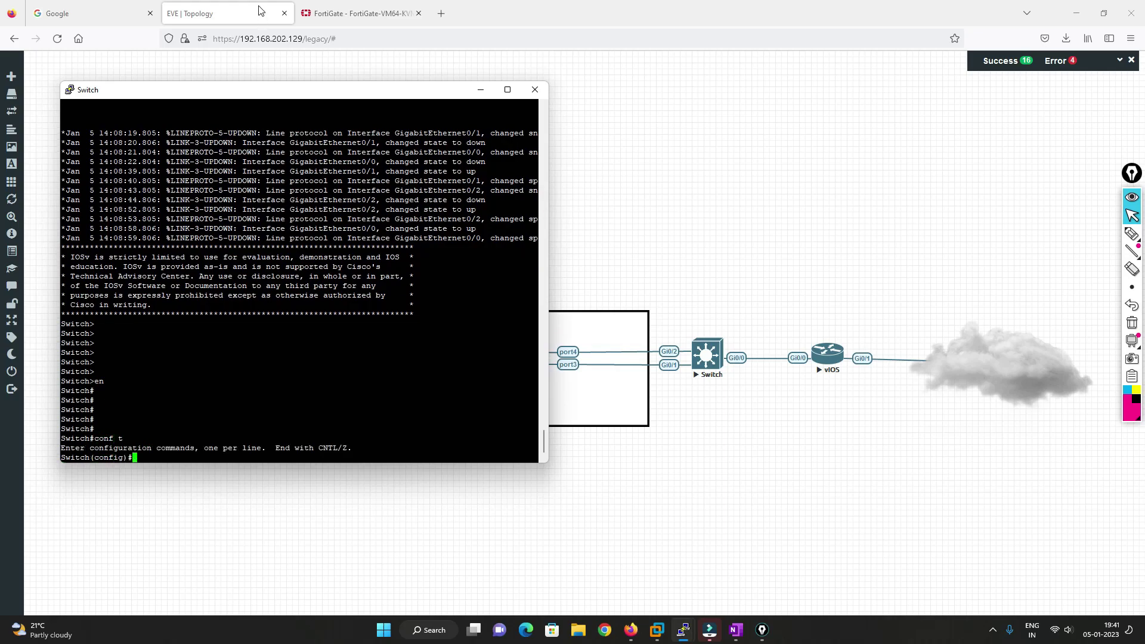
# Enlarge the PuTTY terminal font to 18-point and apply it
pyautogui.rightClick(225, 88)
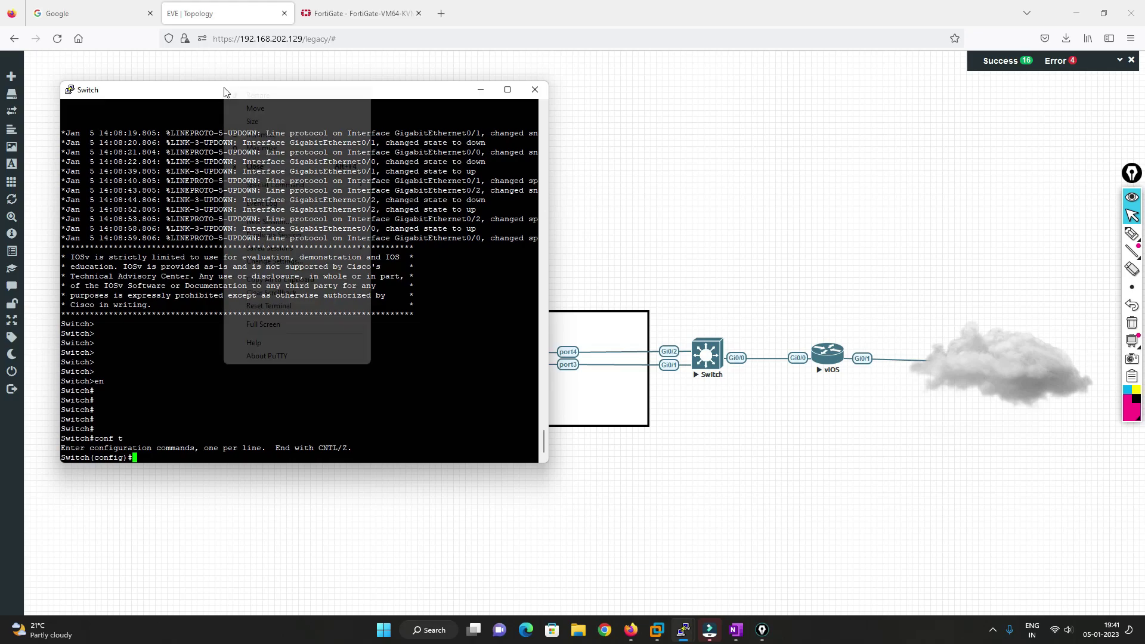
pyautogui.click(275, 261)
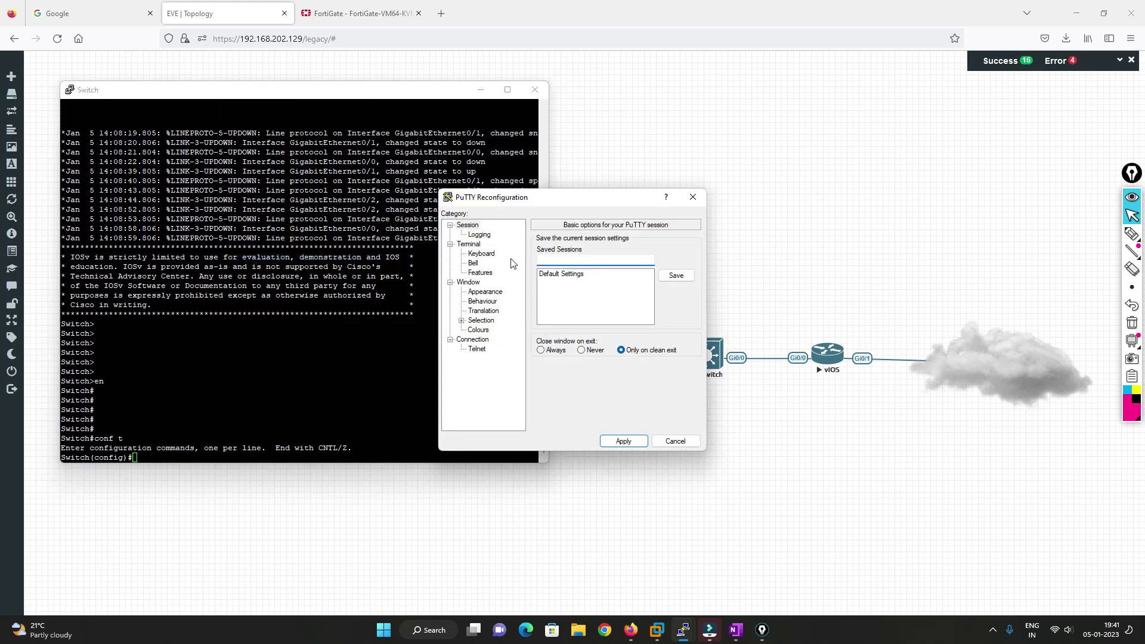
pyautogui.click(471, 283)
pyautogui.click(472, 293)
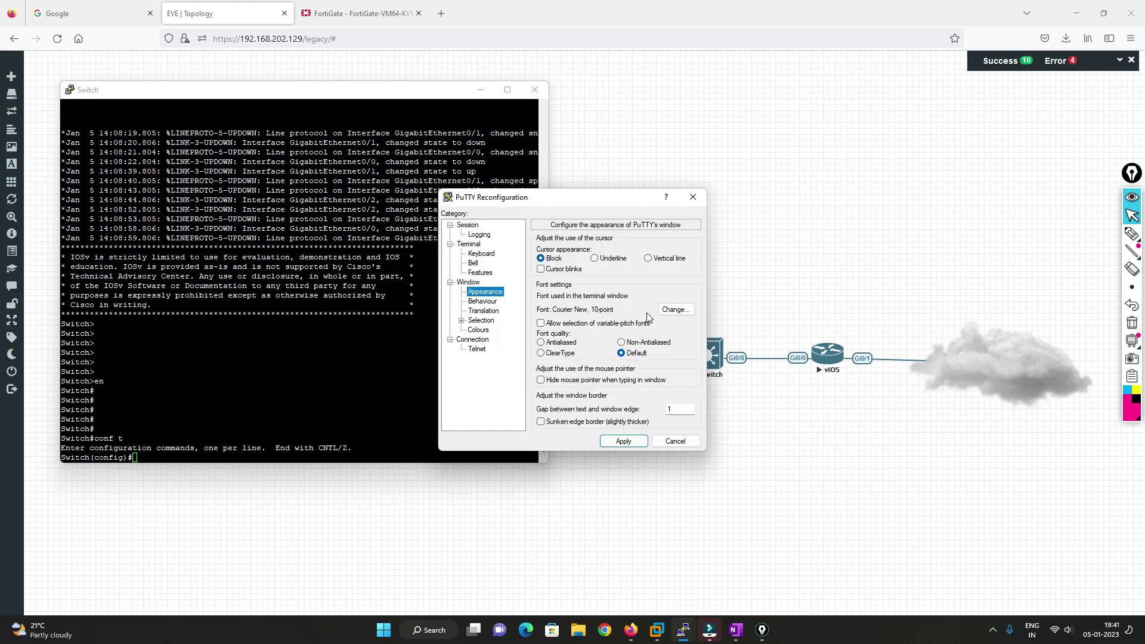
pyautogui.click(676, 311)
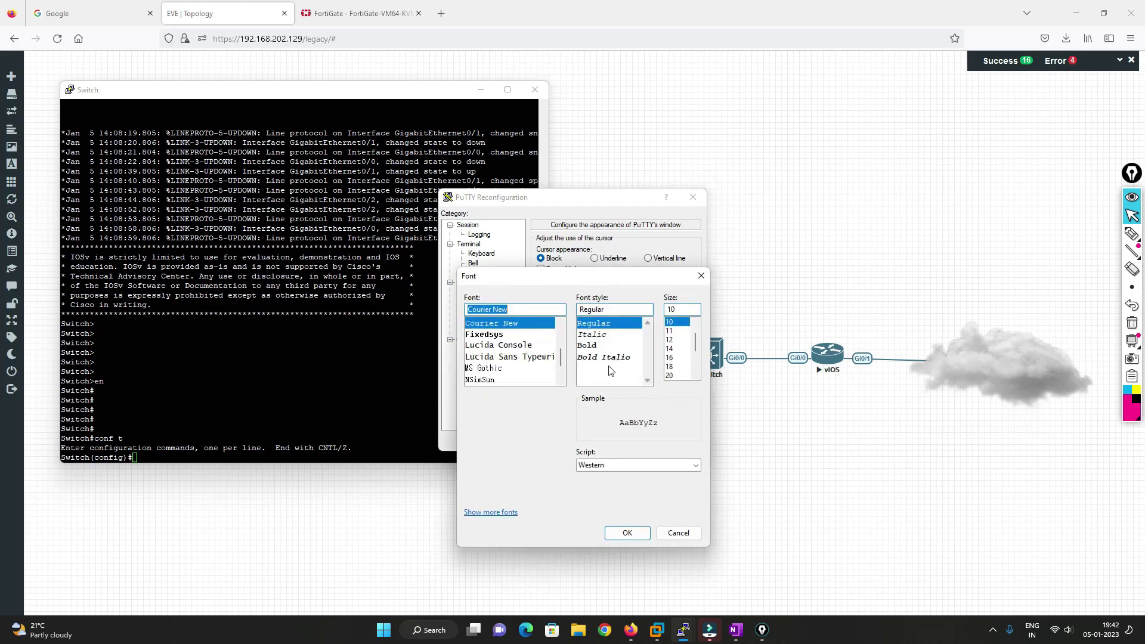
pyautogui.click(670, 367)
pyautogui.click(628, 533)
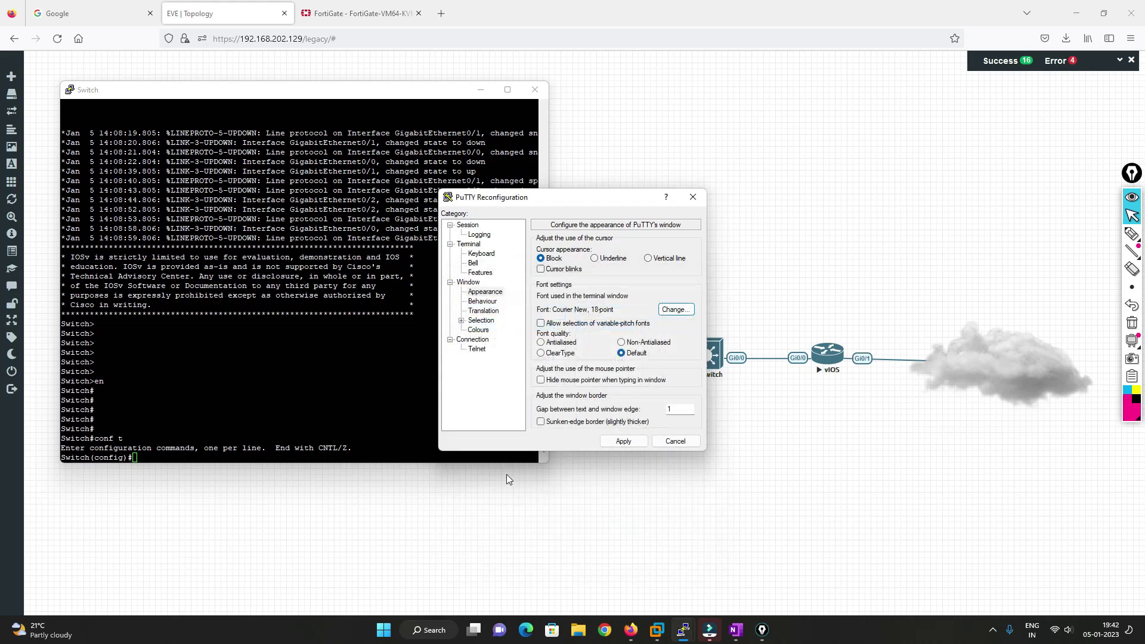
pyautogui.click(619, 441)
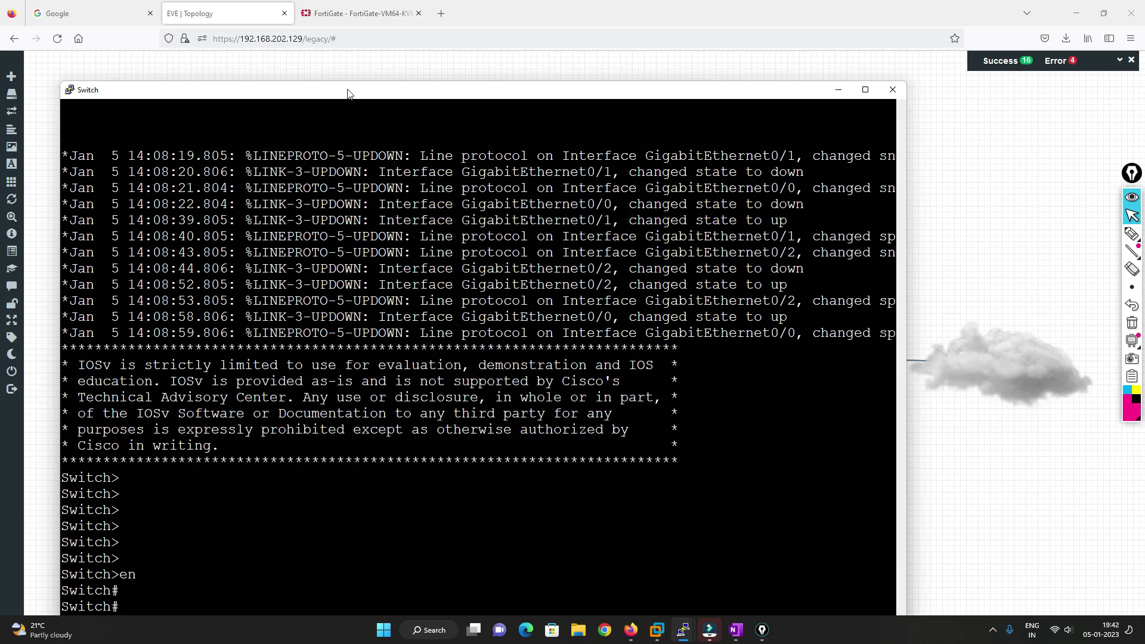
pyautogui.moveTo(348, 94); pyautogui.dragTo(330, 25)
# Reduce the PuTTY terminal font to Courier New 14-point
pyautogui.rightClick(329, 24)
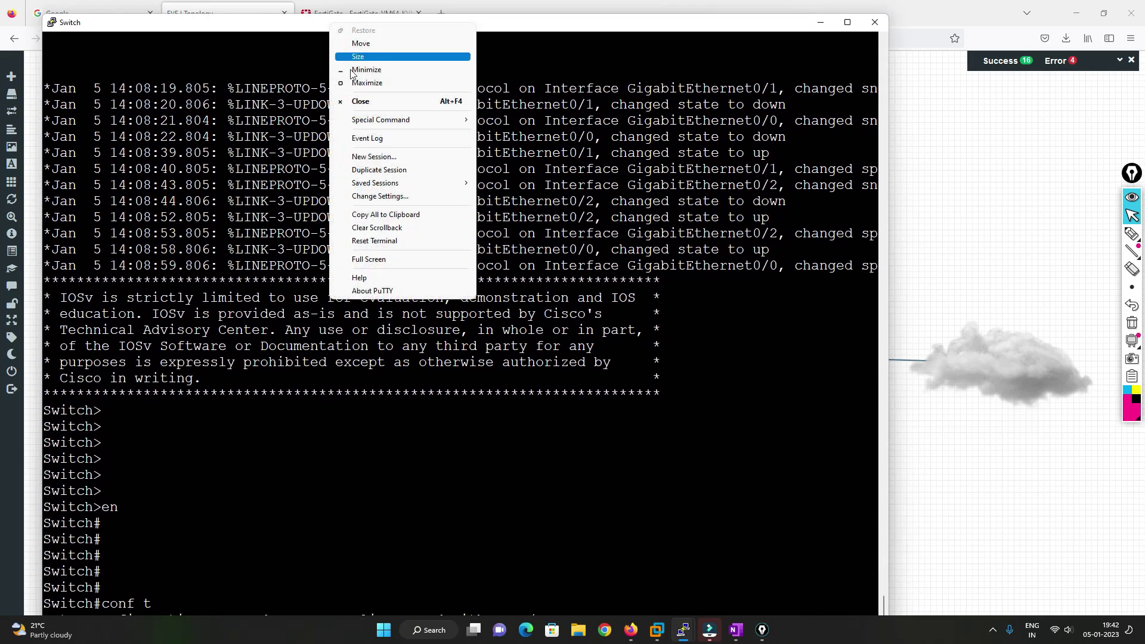
pyautogui.click(380, 197)
pyautogui.click(483, 292)
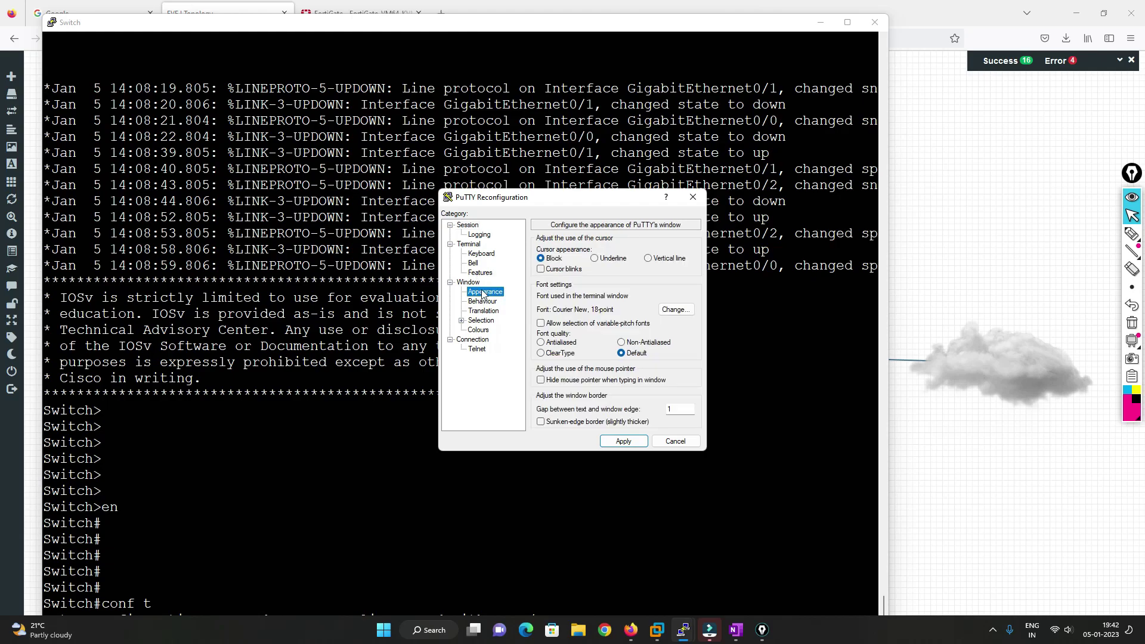
pyautogui.click(664, 311)
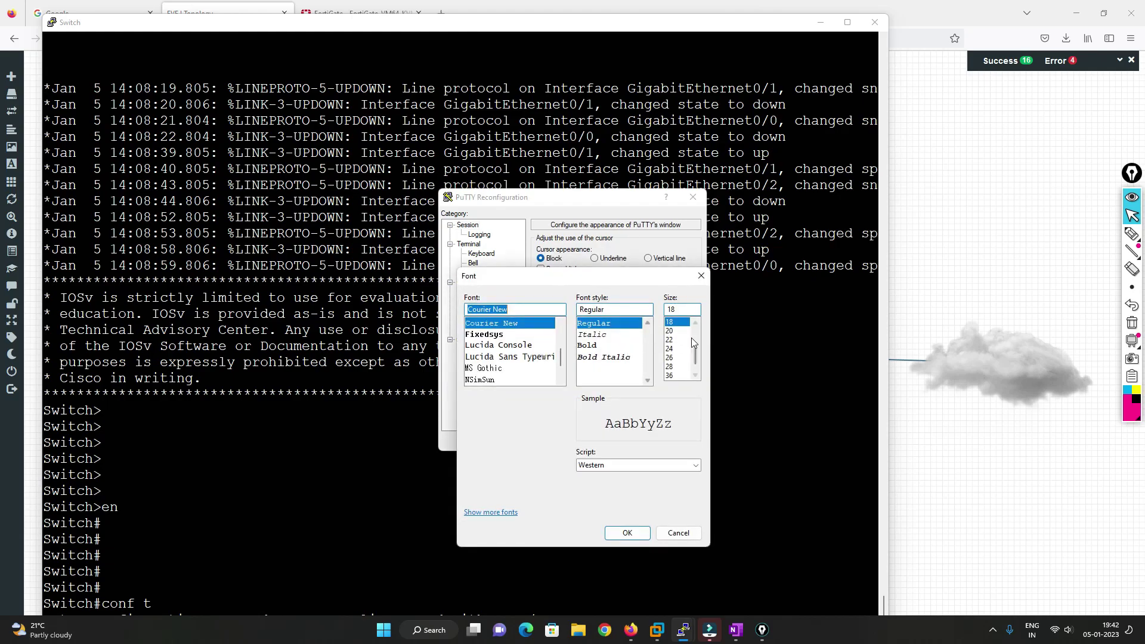
pyautogui.scroll(1, 692, 340)
pyautogui.click(677, 331)
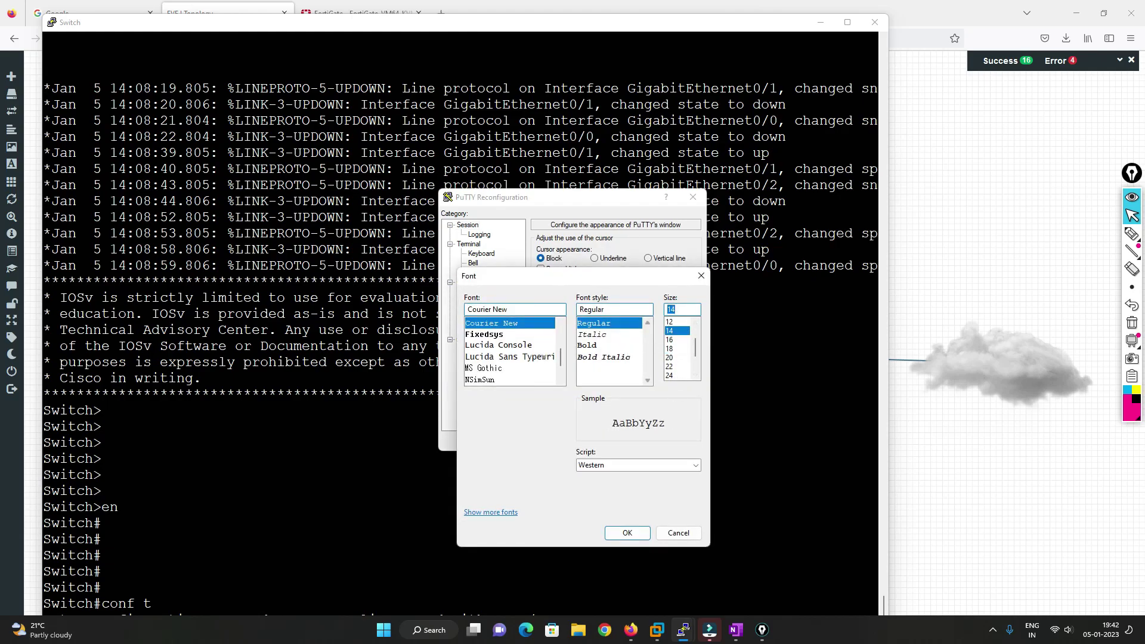
pyautogui.click(627, 532)
# Apply the 14-point console font and enter interface range g0/1-2 on the switch
pyautogui.click(624, 446)
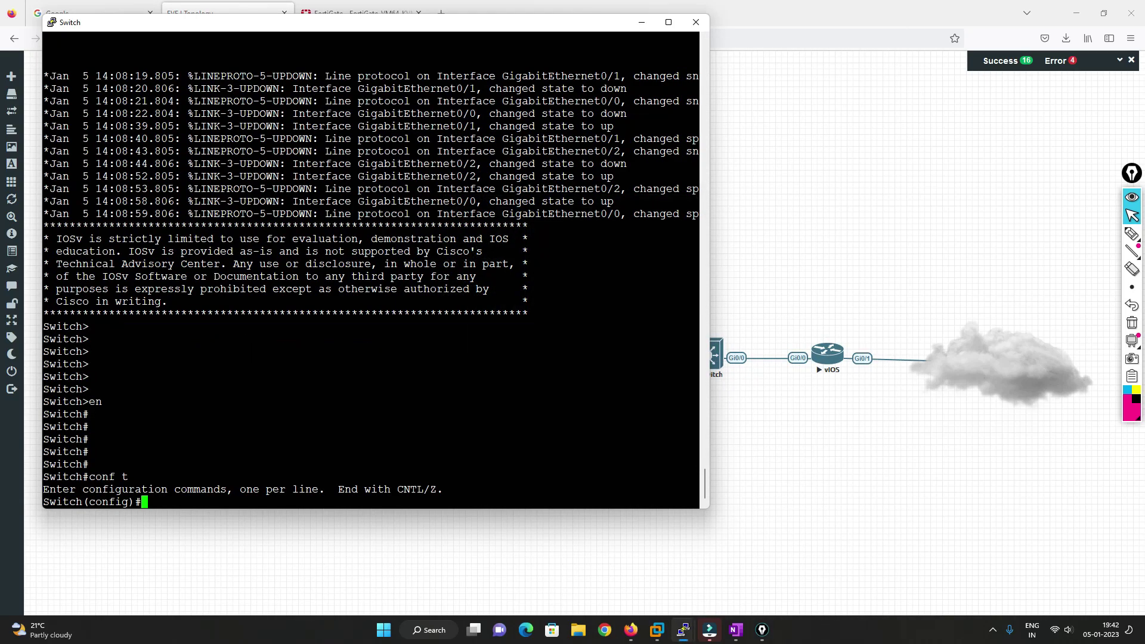
pyautogui.write('int')
pyautogui.press('Tab')
pyautogui.write('ra')
pyautogui.press('Tab')
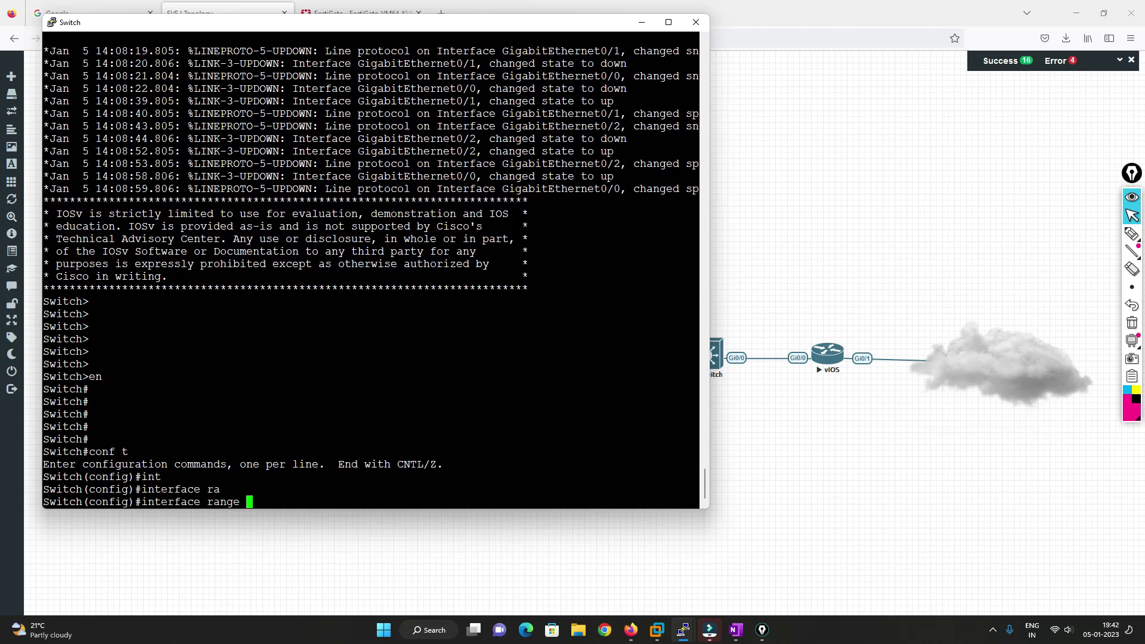
pyautogui.moveTo(566, 28); pyautogui.dragTo(756, 428)
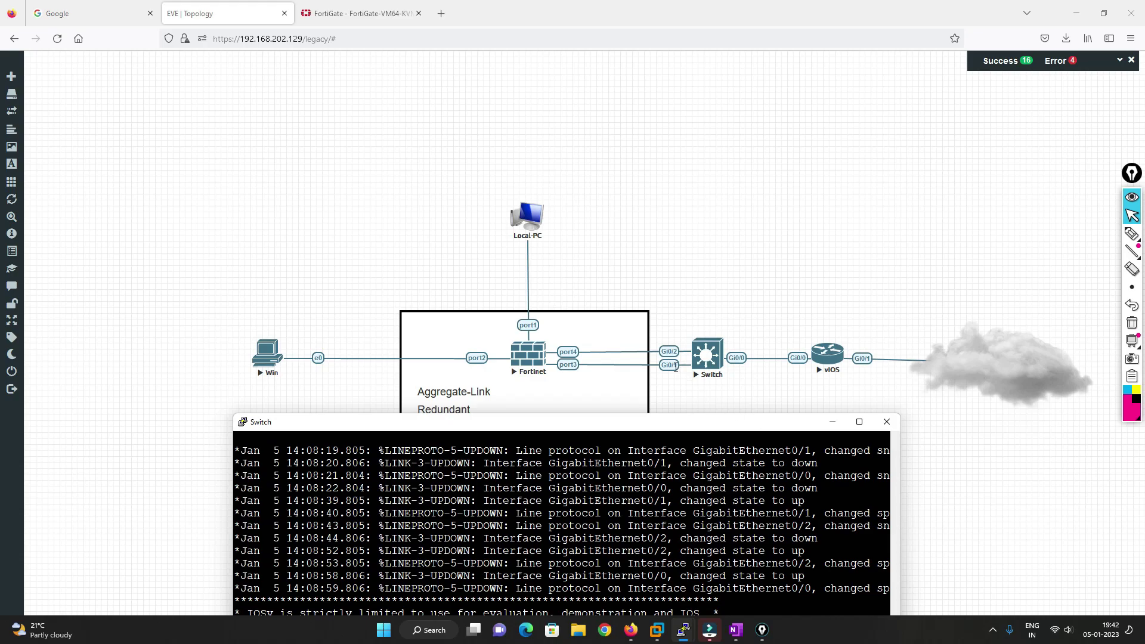
pyautogui.moveTo(660, 422); pyautogui.dragTo(595, 88)
pyautogui.write('g0/1')
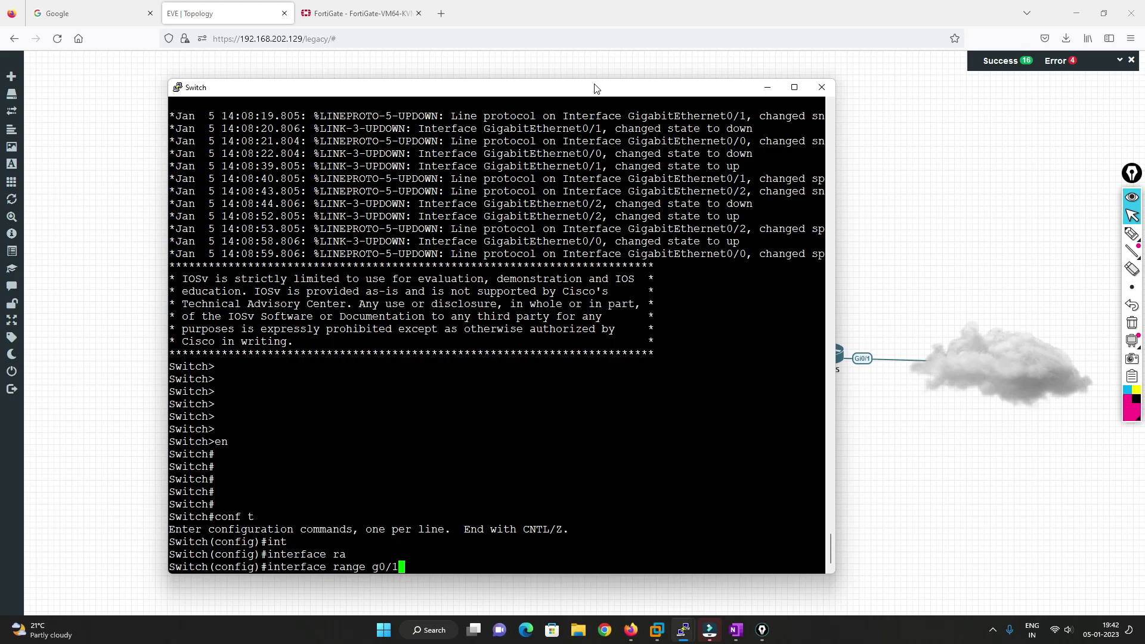
pyautogui.write('-2')
pyautogui.press('Return')
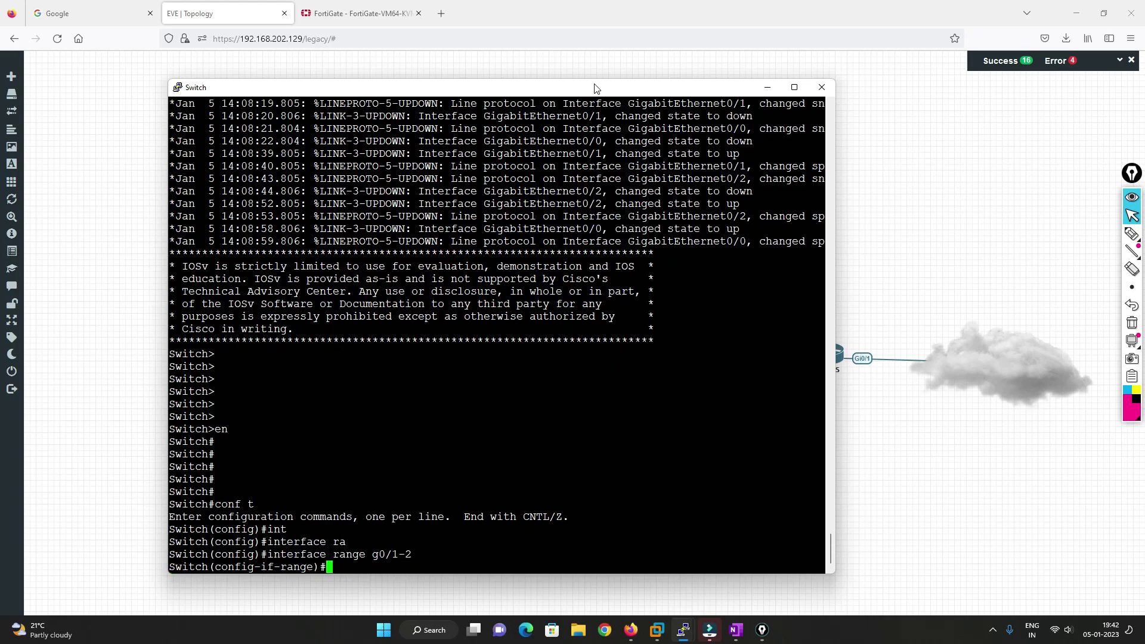
# Run 'switchport trunk encapsulation dot1q' on g0/1-2
pyautogui.write('sw')
pyautogui.press('Tab')
pyautogui.write('tr')
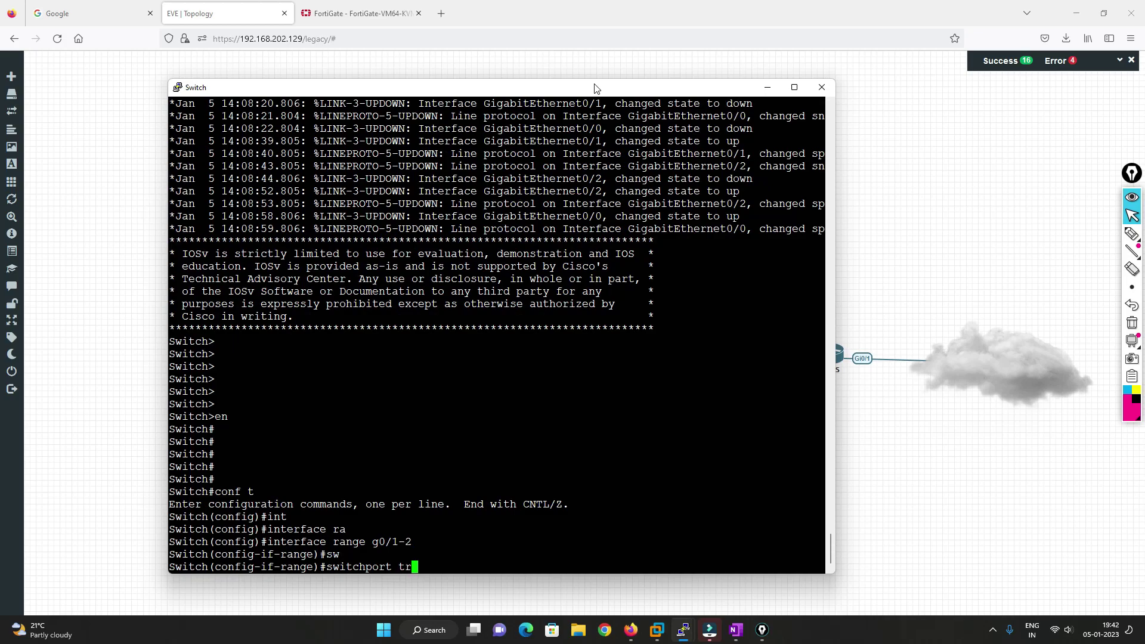
pyautogui.press('Tab')
pyautogui.write('en')
pyautogui.press('Tab')
pyautogui.write('d')
pyautogui.press('Tab')
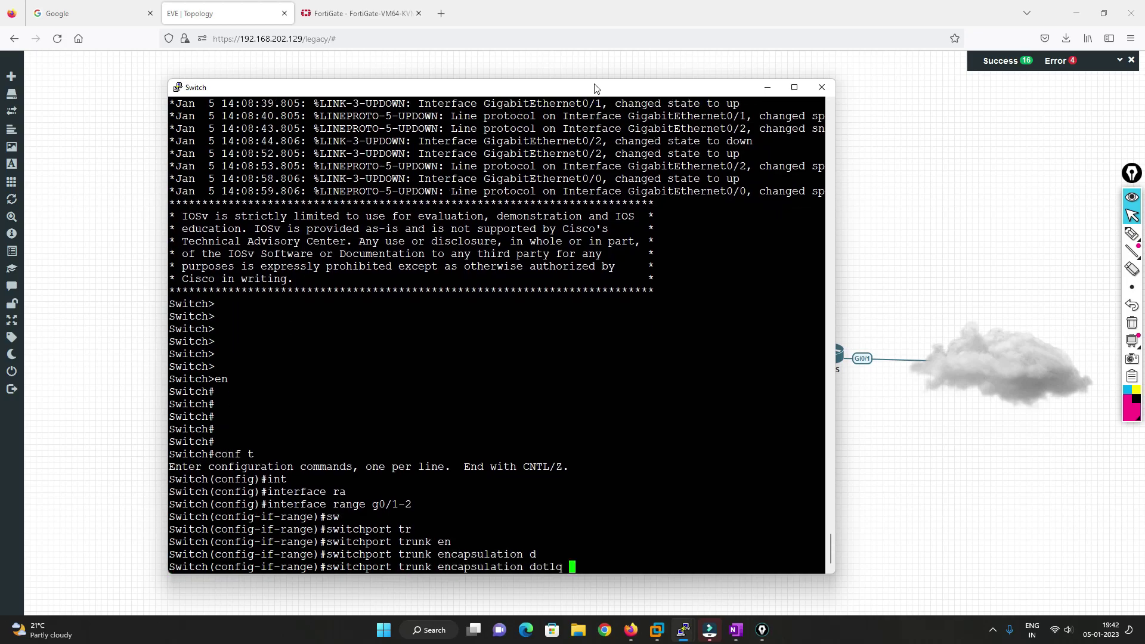
pyautogui.press('Return')
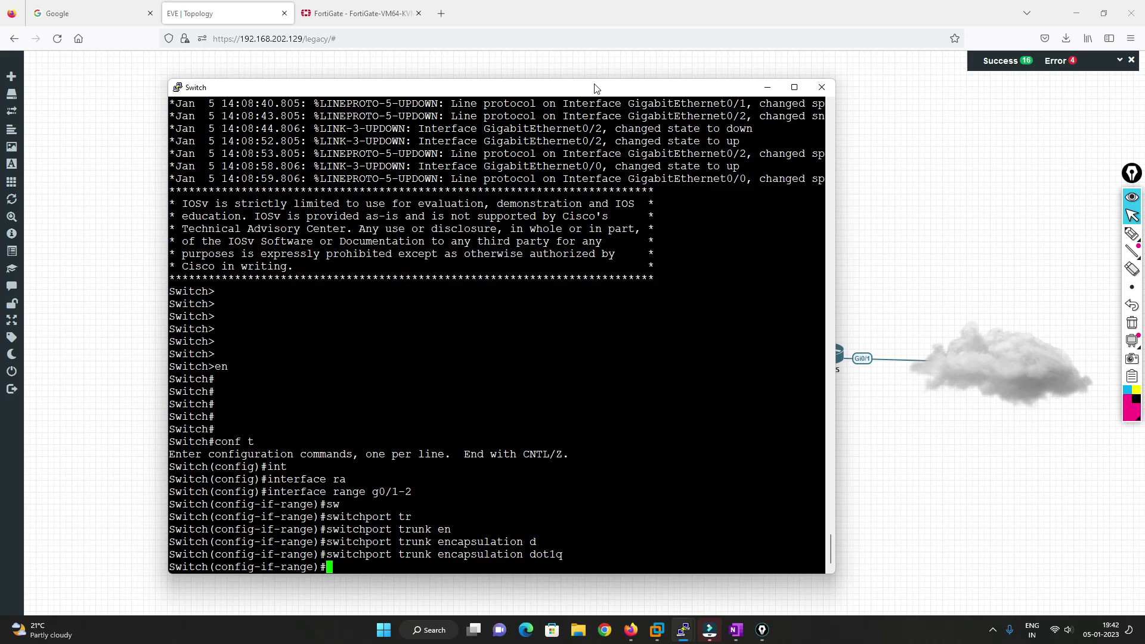
# Add g0/1-2 to port-channel 1 with 'channel-group 1 mode active'
pyautogui.write('chan')
pyautogui.press('Tab')
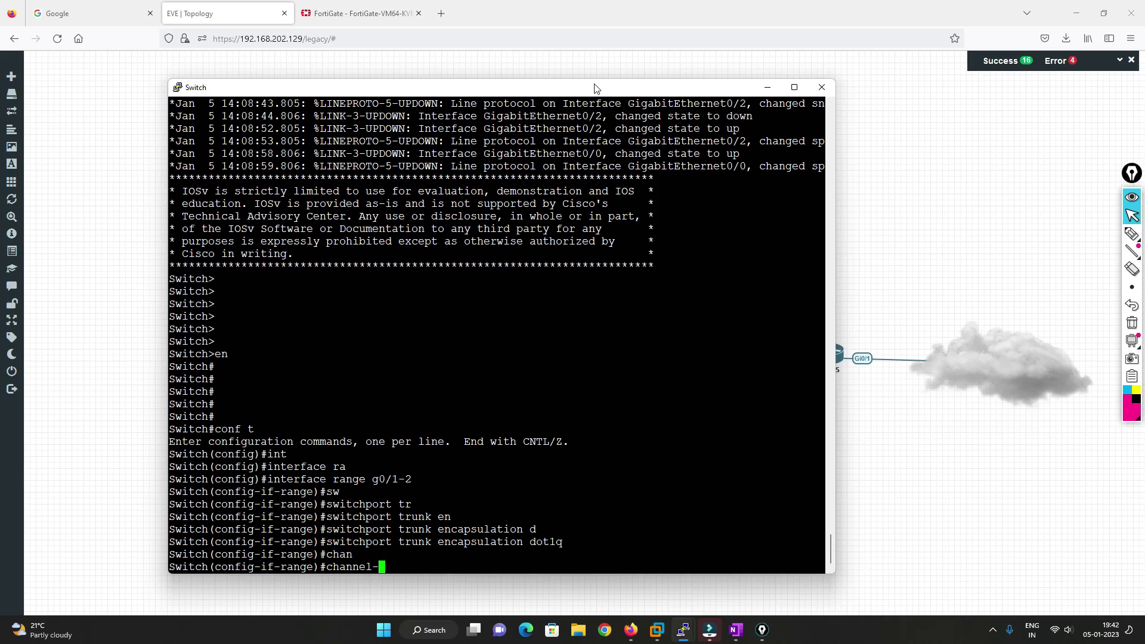
pyautogui.write('g')
pyautogui.press('Tab')
pyautogui.write('1 mo')
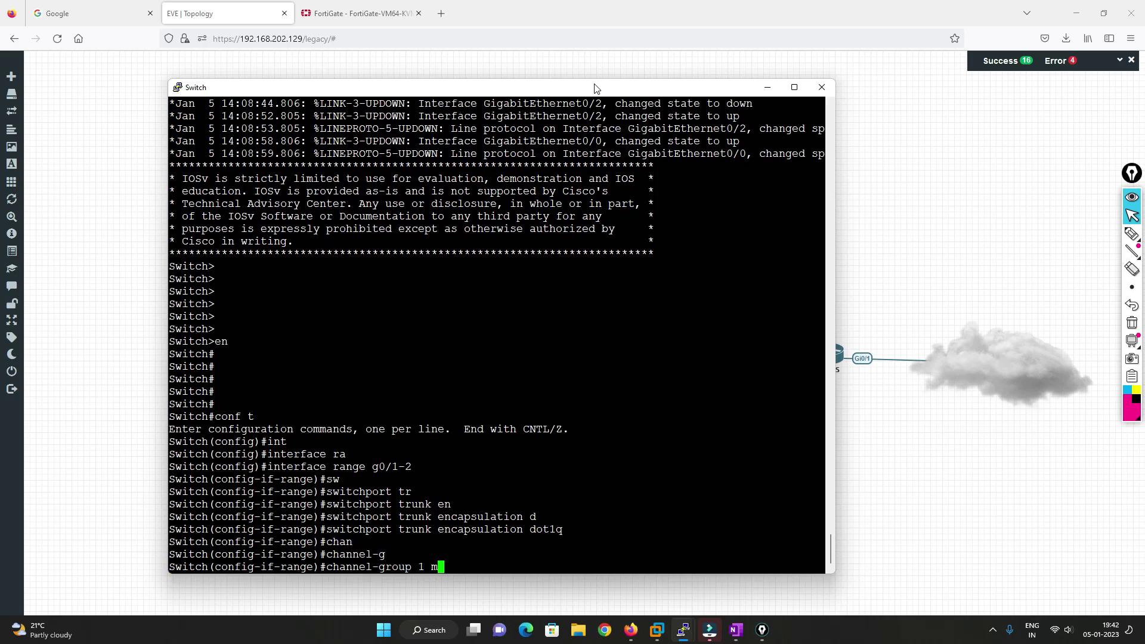
pyautogui.press('Tab')
pyautogui.write('ac')
pyautogui.press('Tab')
pyautogui.press('Return')
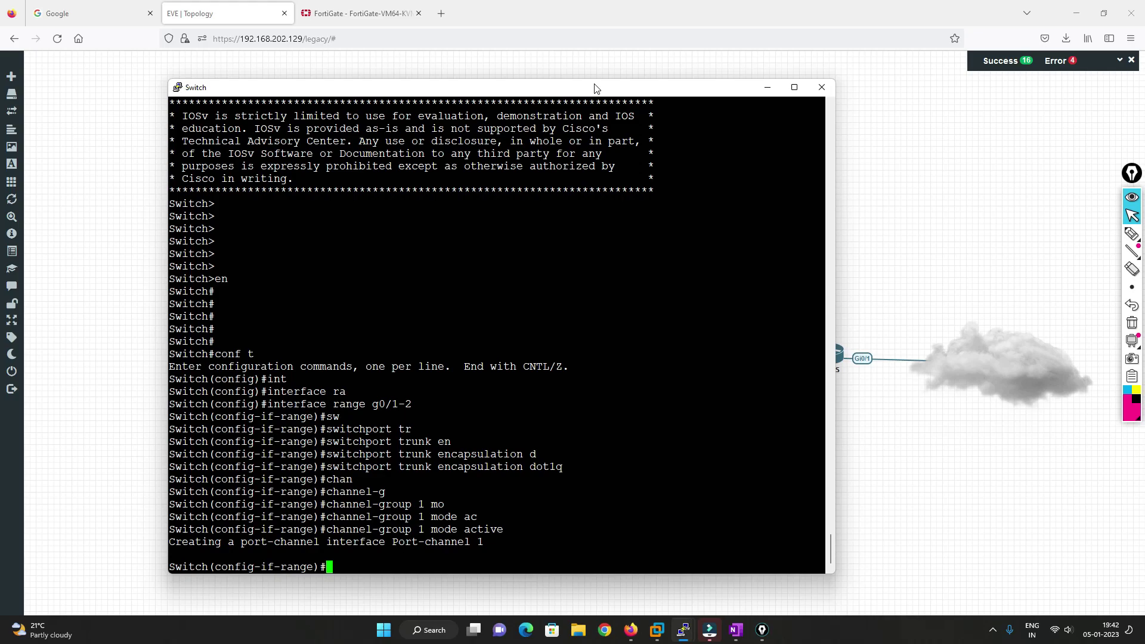
# Set 'channel-protocol lacp' on the ports, then exit interface configuration
pyautogui.press('Up')
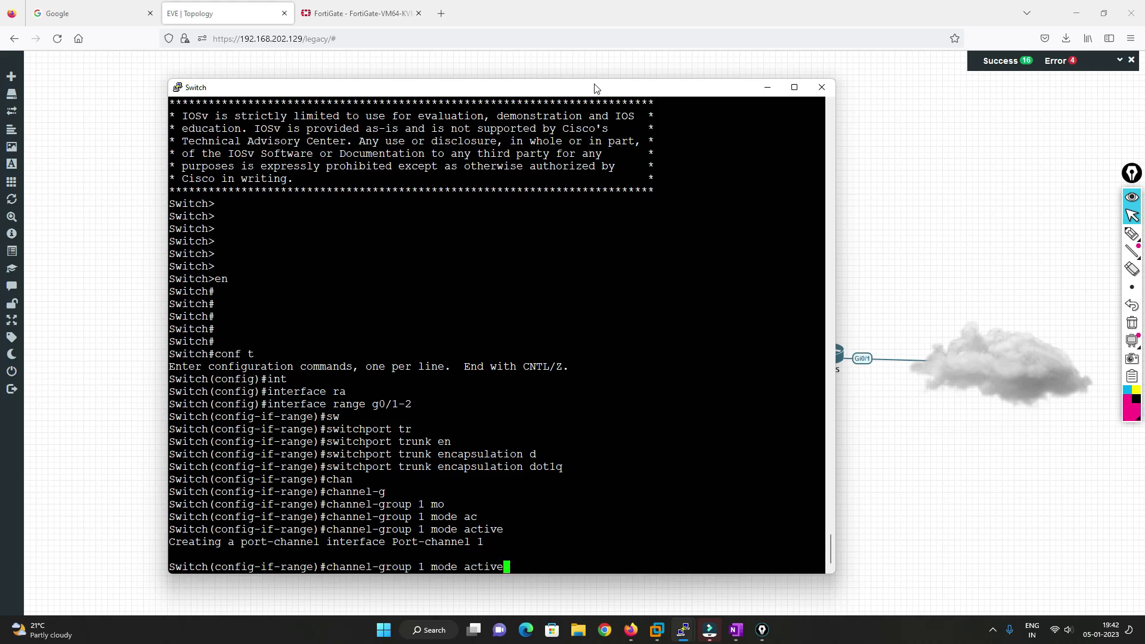
pyautogui.press('BackSpace')
pyautogui.press('BackSpace')
pyautogui.press('BackSpace')
pyautogui.press('BackSpace')
pyautogui.press('BackSpace')
pyautogui.press('BackSpace')
pyautogui.press('BackSpace')
pyautogui.press('BackSpace')
pyautogui.press('BackSpace')
pyautogui.press('BackSpace')
pyautogui.press('BackSpace')
pyautogui.press('BackSpace')
pyautogui.press('BackSpace')
pyautogui.press('BackSpace')
pyautogui.press('BackSpace')
pyautogui.press('BackSpace')
pyautogui.press('BackSpace')
pyautogui.press('BackSpace')
pyautogui.press('BackSpace')
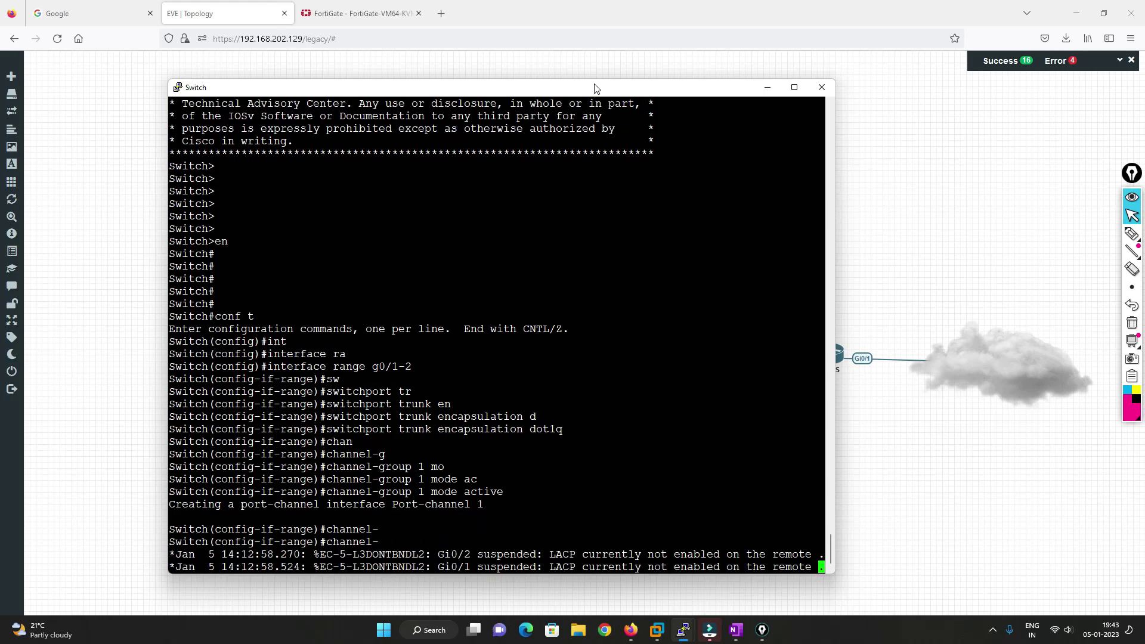
pyautogui.write('?')
pyautogui.write('p')
pyautogui.press('Tab')
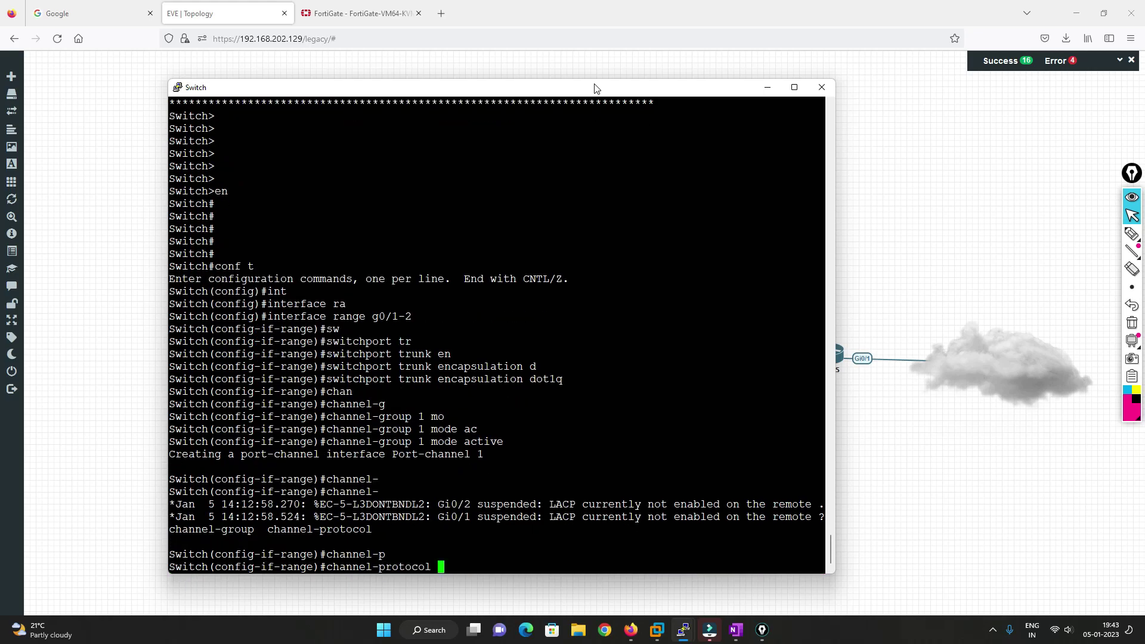
pyautogui.write('l')
pyautogui.press('Tab')
pyautogui.press('Return')
pyautogui.press('Return')
pyautogui.press('Return')
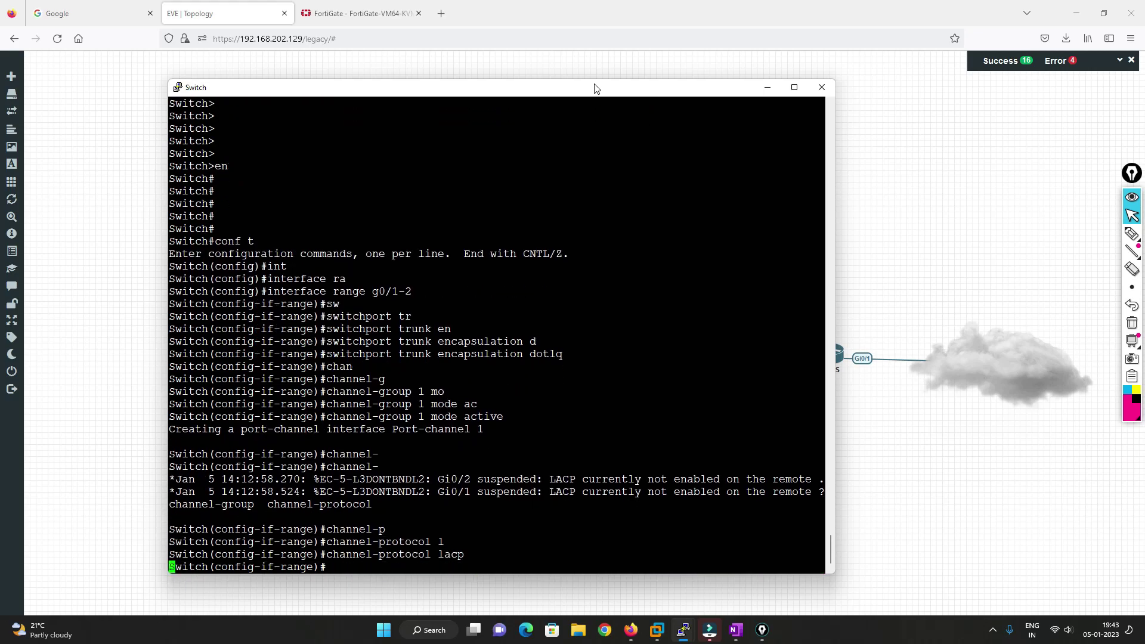
pyautogui.write('exit')
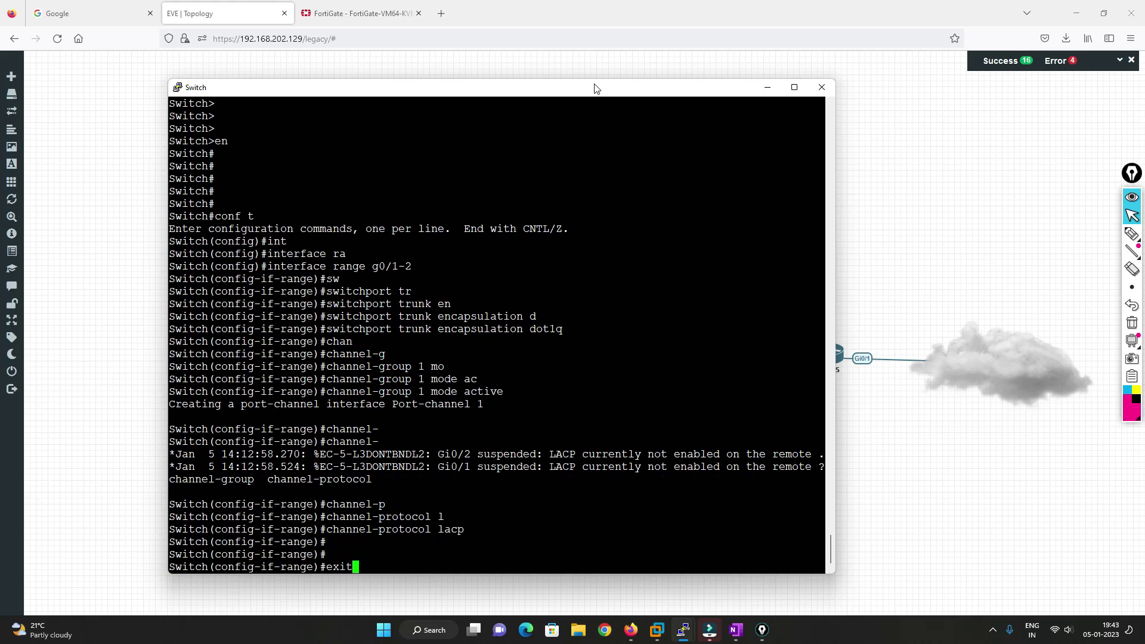
pyautogui.press('Return')
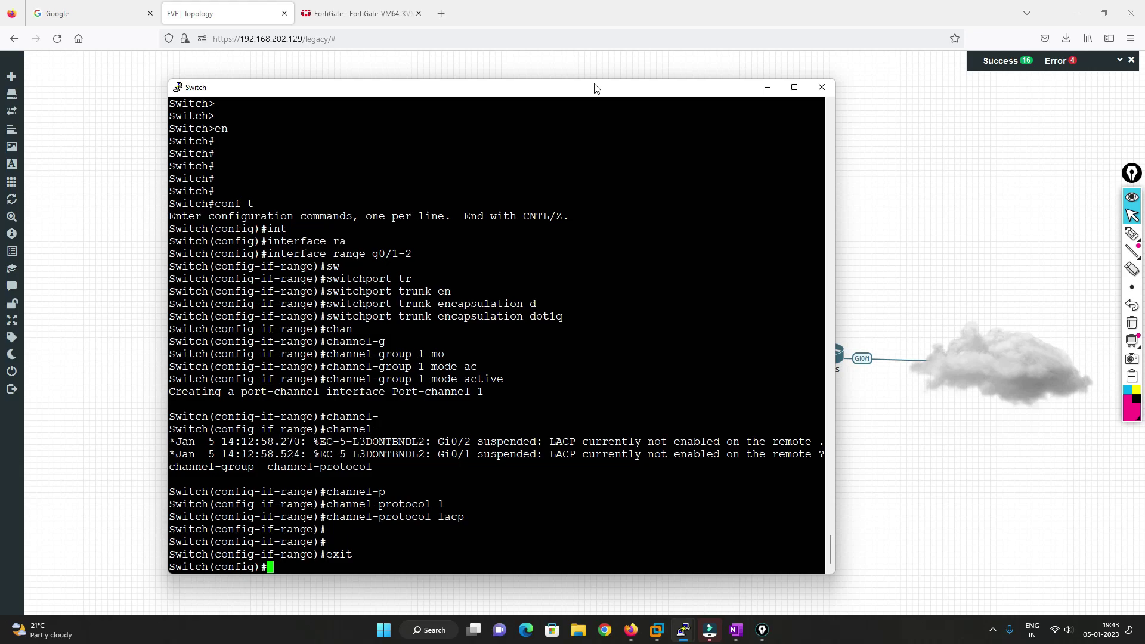
# Exit config mode and run 'show etherchannel summary', showing Po1 on LACP with Gi0/1-2 suspended
pyautogui.write('exit')
pyautogui.press('Return')
pyautogui.press('Return')
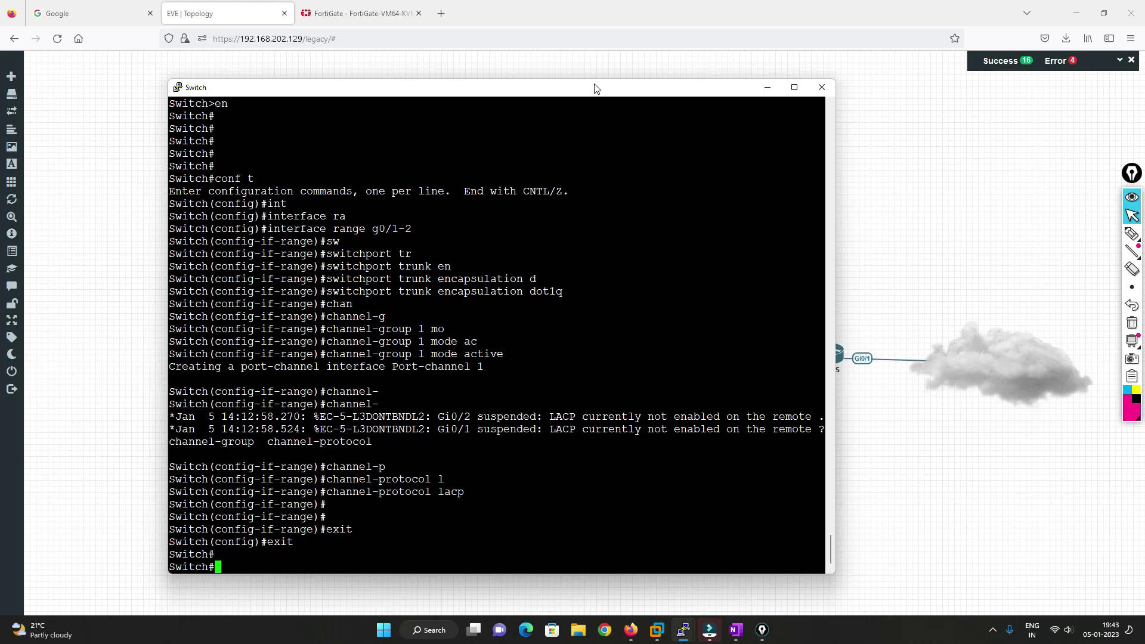
pyautogui.write('show eth')
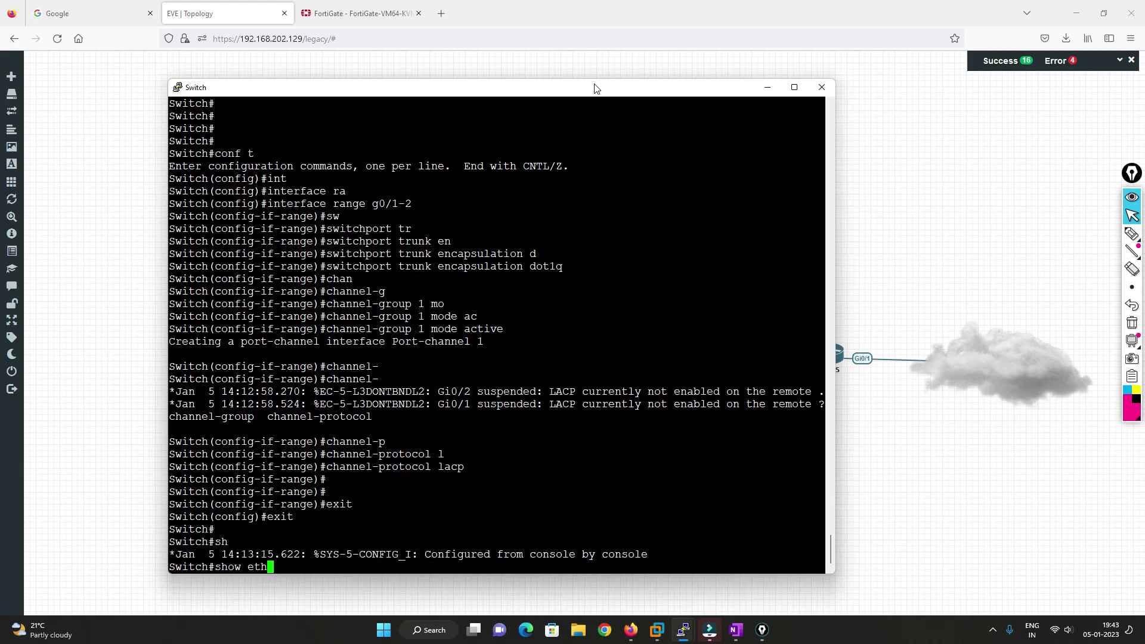
pyautogui.press('Tab')
pyautogui.write('ch')
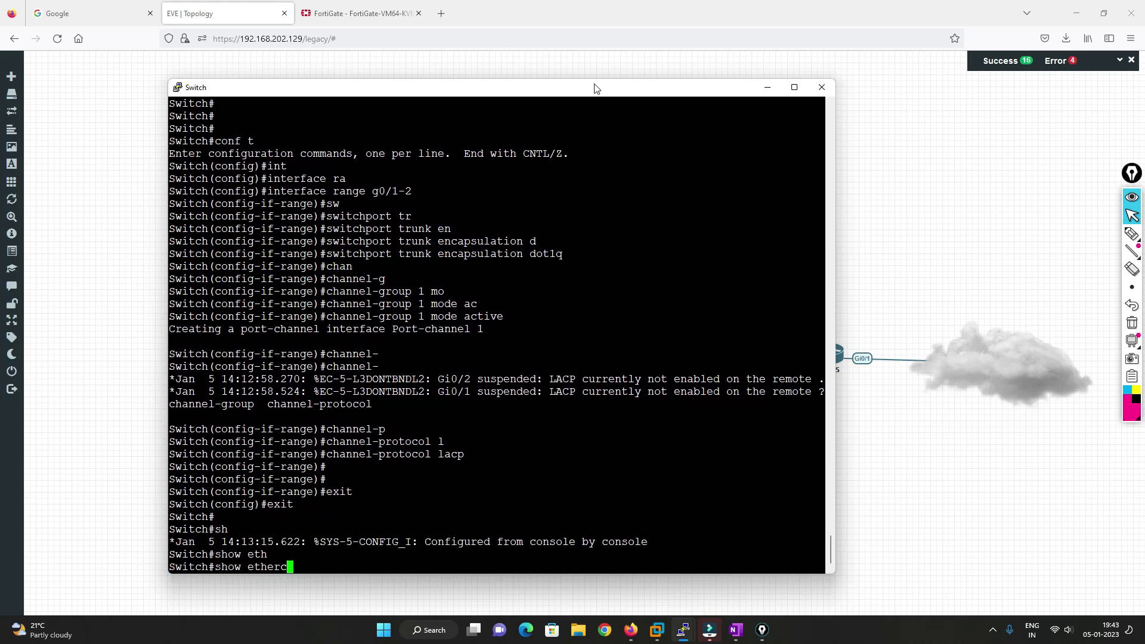
pyautogui.press('Tab')
pyautogui.write('sum')
pyautogui.press('Tab')
pyautogui.press('Return')
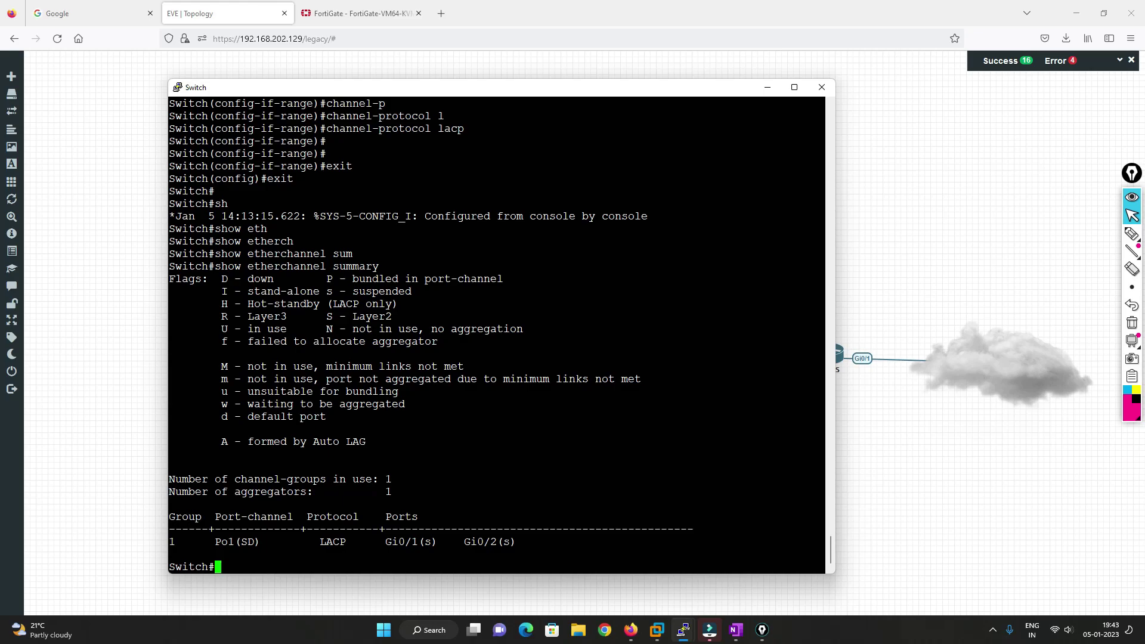
# Highlight the suspended ports, then circle the WAN aggregate's up status in FortiGate with screen ink
pyautogui.moveTo(353, 291); pyautogui.dragTo(411, 292)
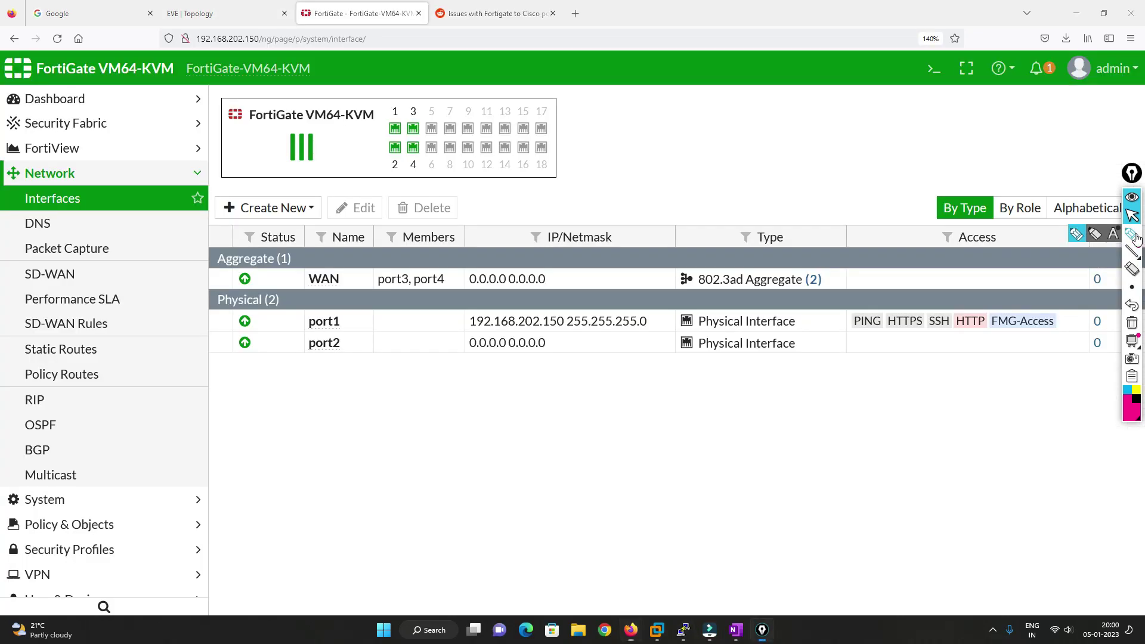
pyautogui.click(1131, 233)
pyautogui.moveTo(252, 262)
pyautogui.mouseDown()
pyautogui.moveTo(218, 290)
pyautogui.moveTo(271, 286)
pyautogui.moveTo(253, 265)
pyautogui.moveTo(258, 286)
pyautogui.mouseUp()
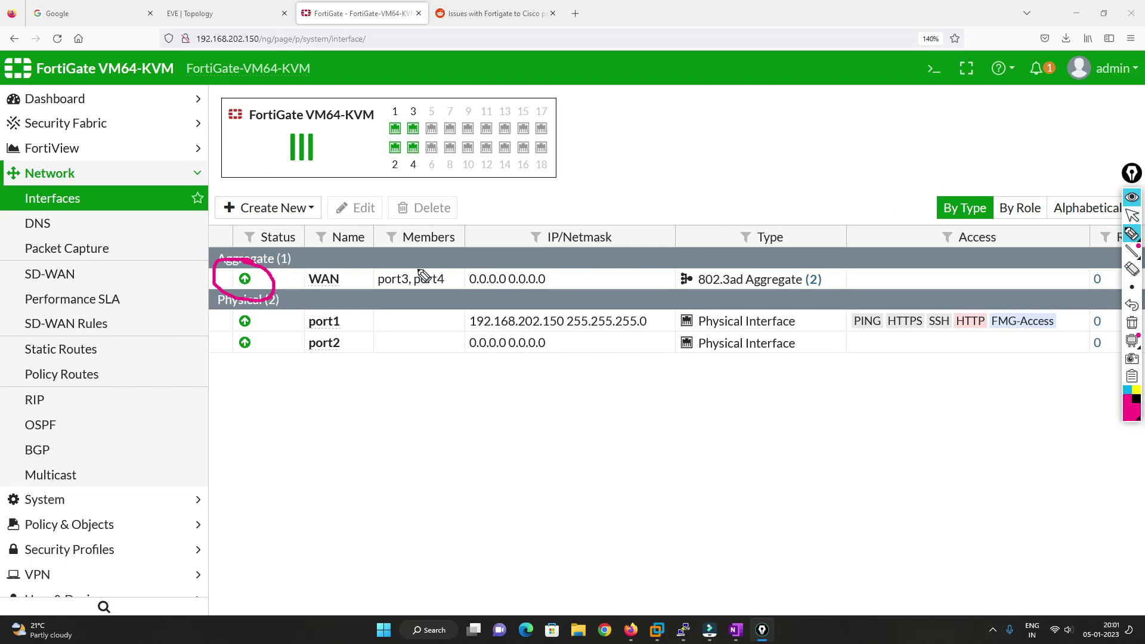
pyautogui.click(1132, 216)
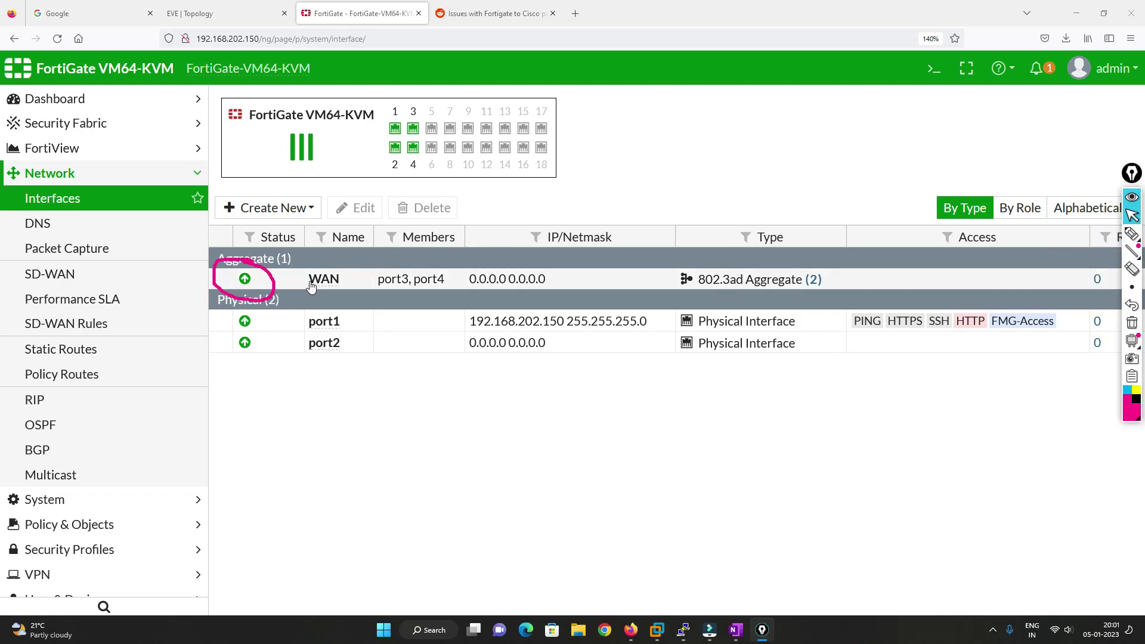
# Delete the existing WAN 802.3ad aggregate interface
pyautogui.click(355, 280)
pyautogui.click(419, 209)
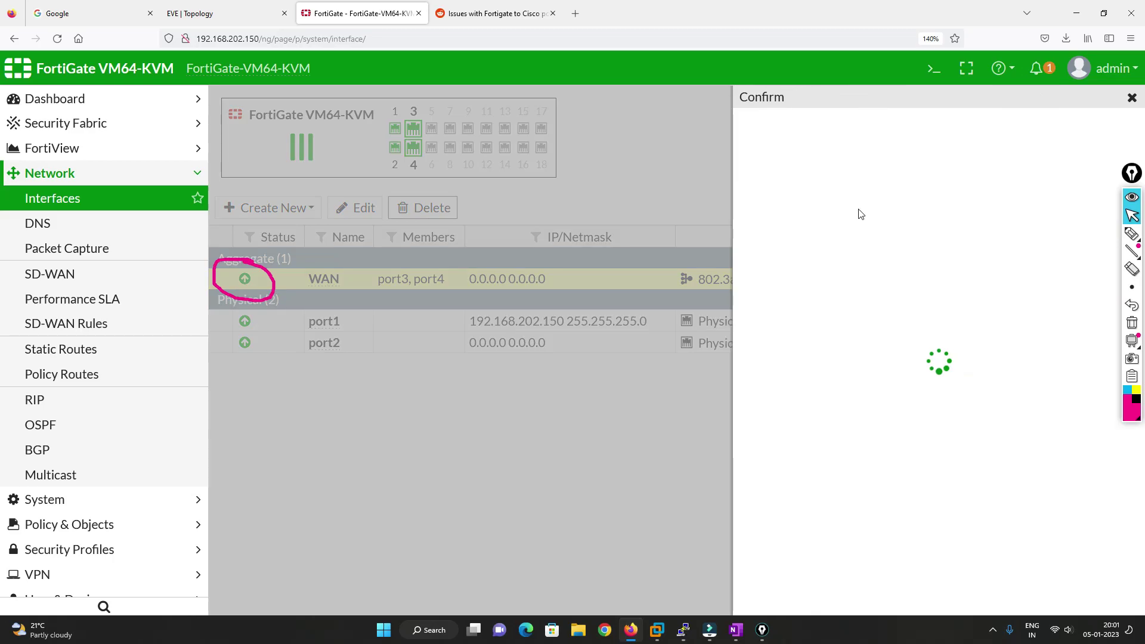
pyautogui.click(901, 194)
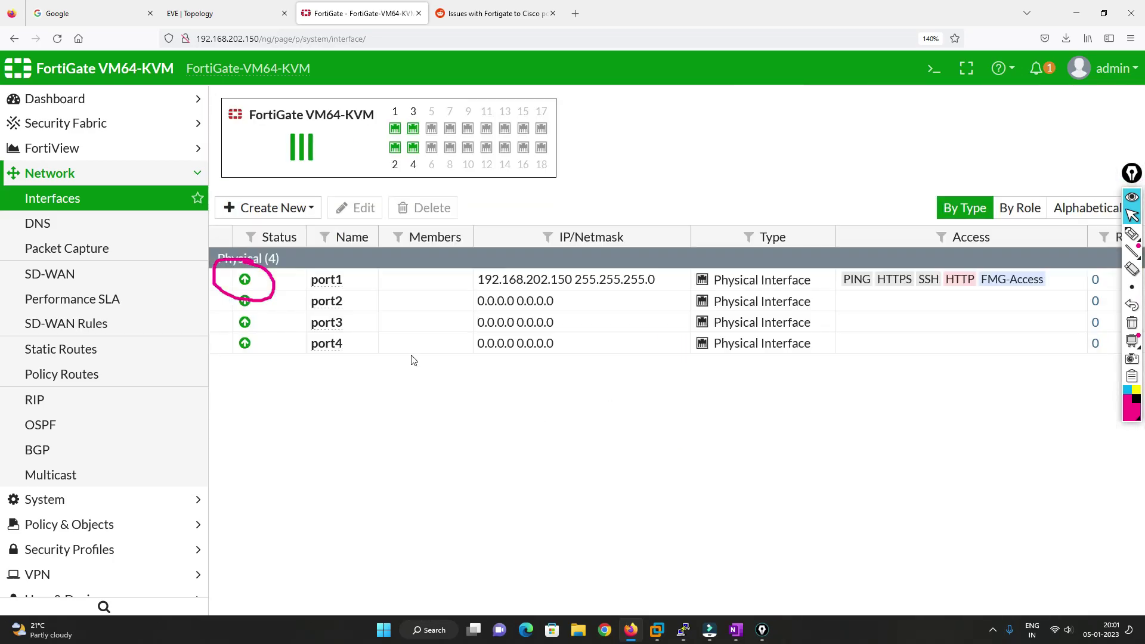
# Create a new Redundant Interface with port3 and port4 as members
pyautogui.click(297, 208)
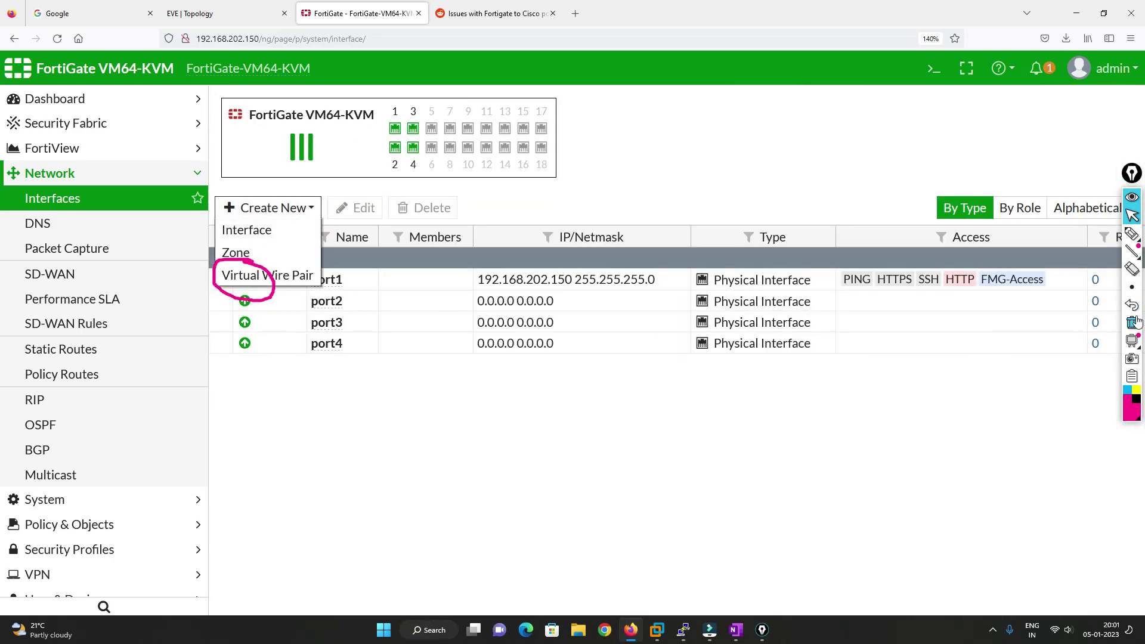
pyautogui.click(270, 231)
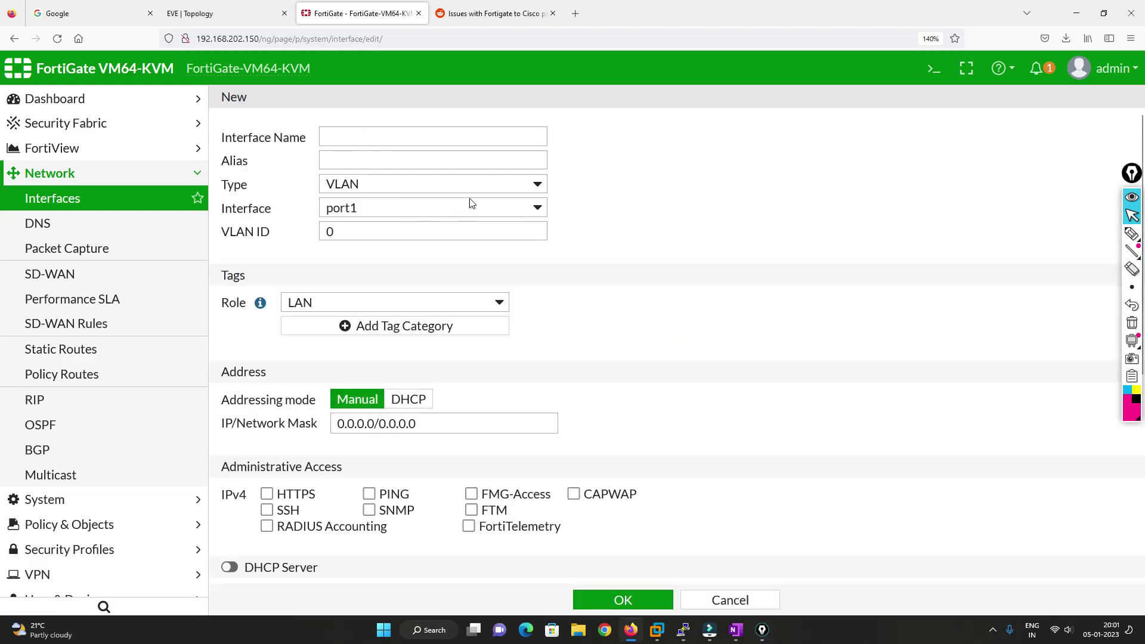
pyautogui.click(524, 186)
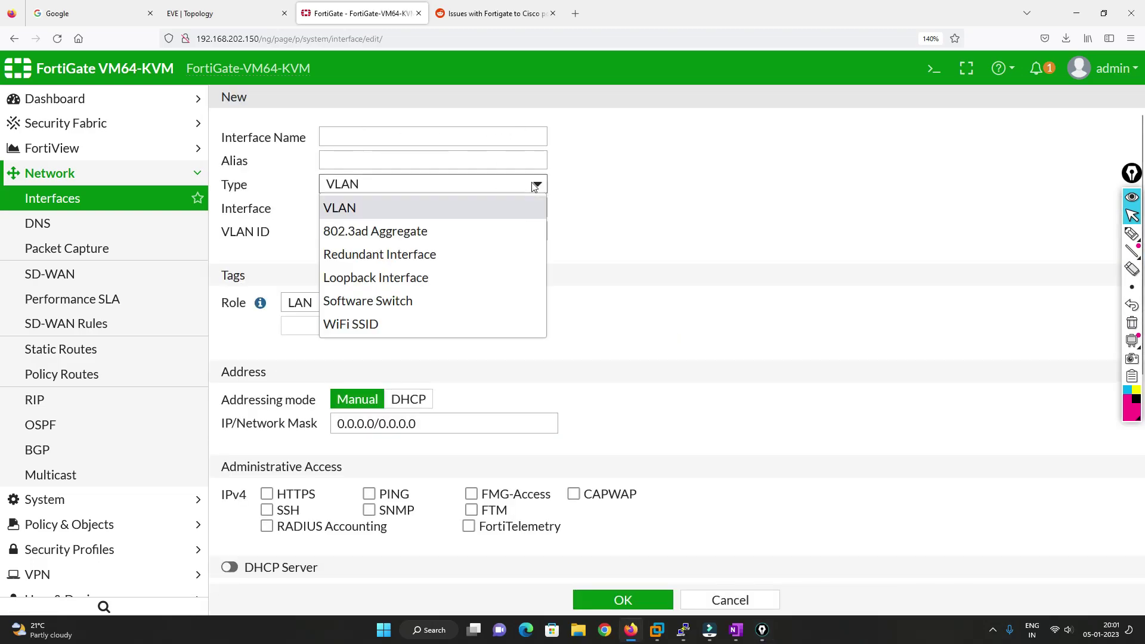
pyautogui.click(375, 257)
pyautogui.click(450, 209)
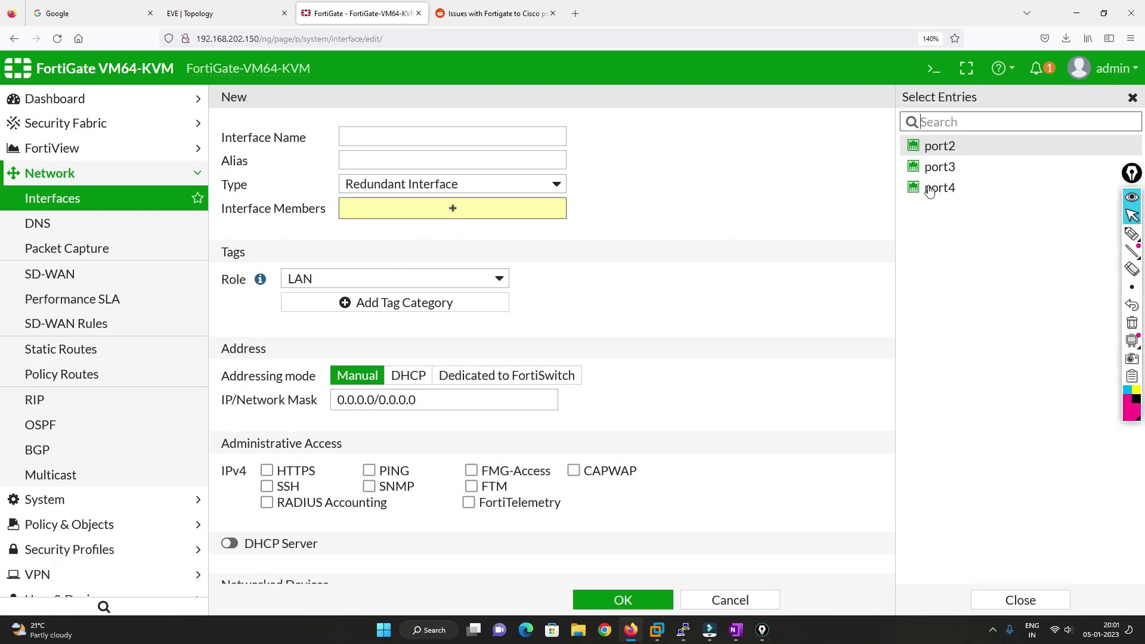
pyautogui.click(948, 168)
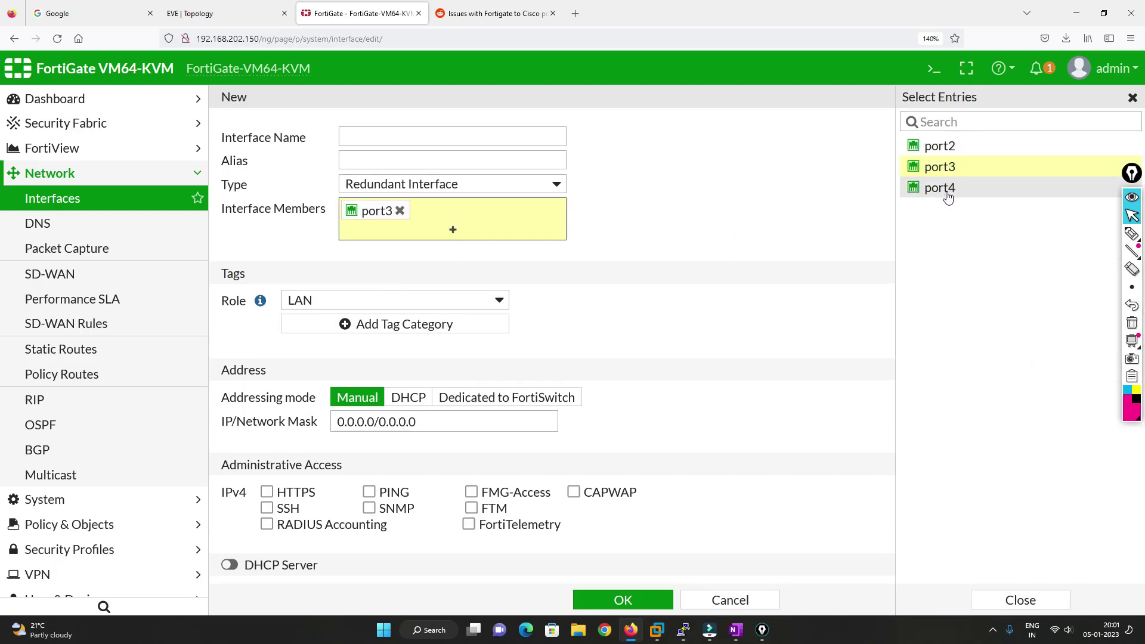
pyautogui.click(948, 194)
pyautogui.click(505, 263)
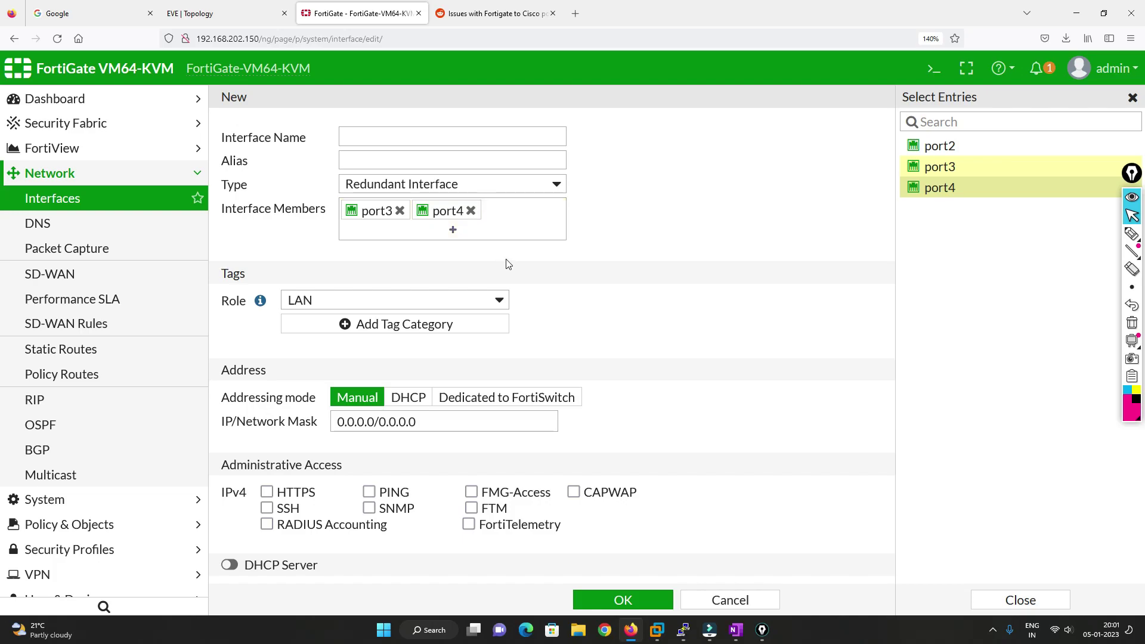
# Name the redundant interface WAN, give it the WAN role, and save it
pyautogui.click(370, 133)
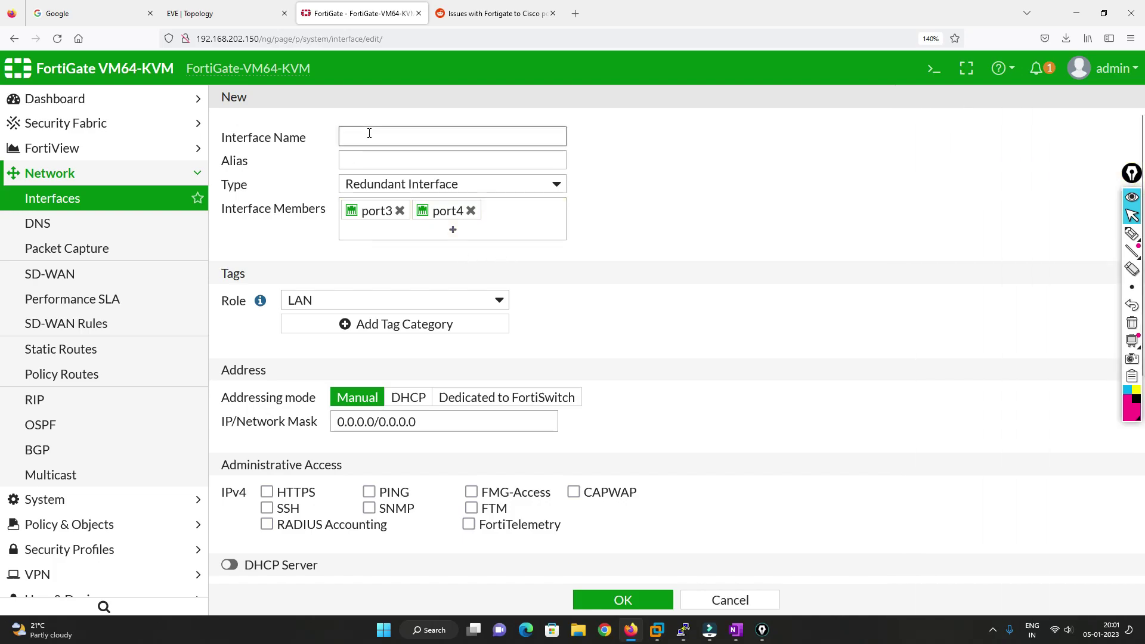
pyautogui.write('WAN')
pyautogui.click(368, 301)
pyautogui.click(367, 345)
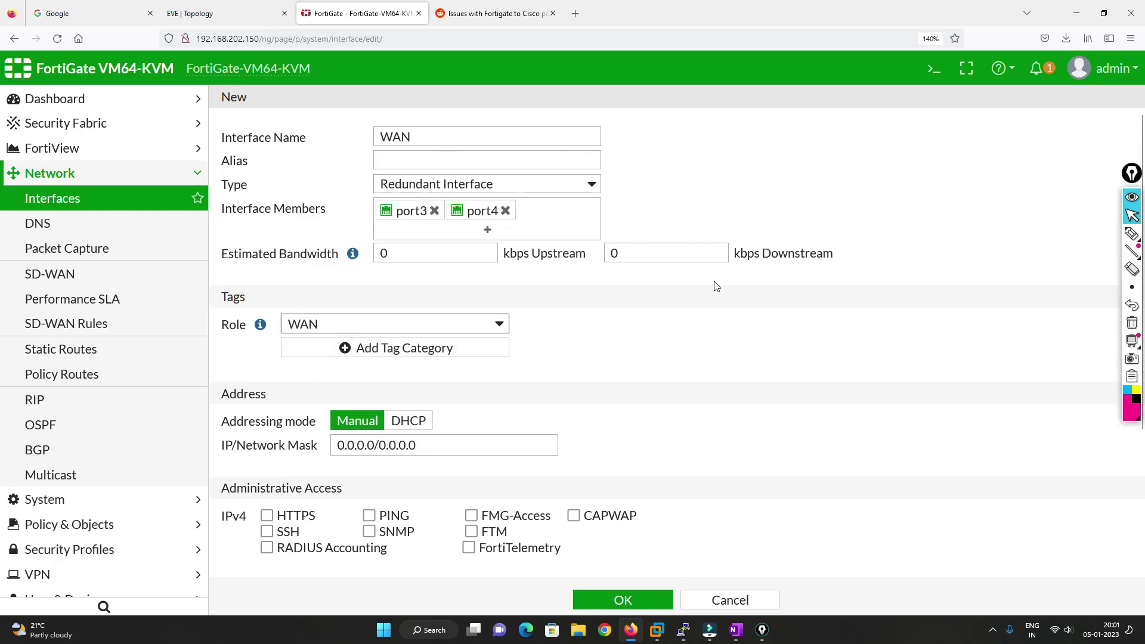
pyautogui.scroll(-3, 673, 332)
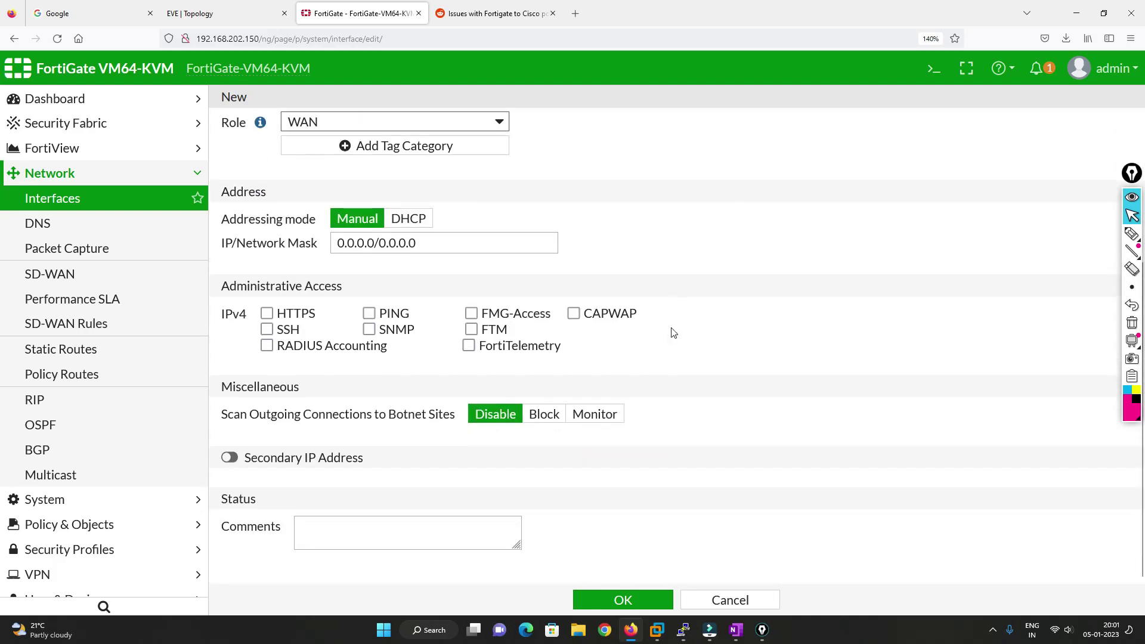
pyautogui.tripleClick(441, 246)
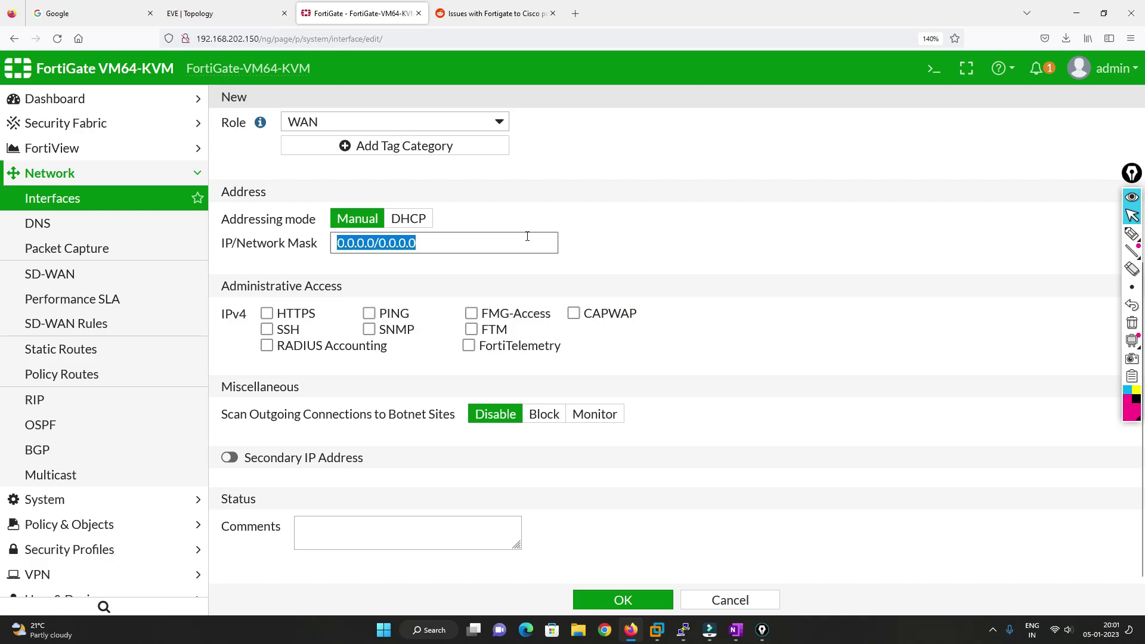
pyautogui.click(614, 607)
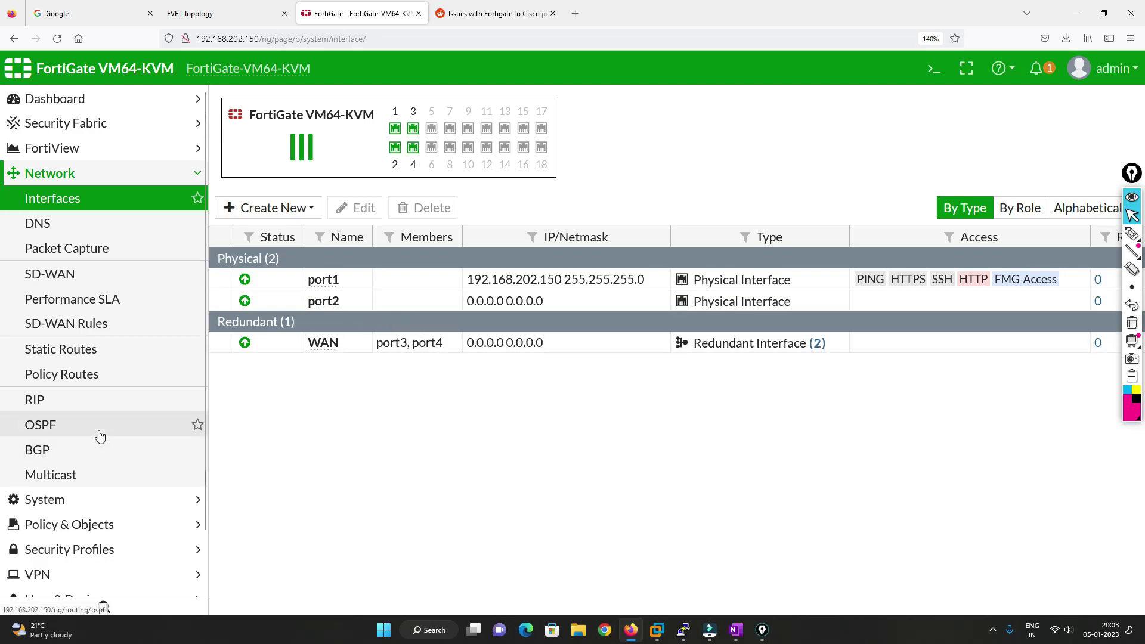
# Create a new IPv4 policy with WAN as the outgoing interface, then show the EVE topology
pyautogui.click(77, 529)
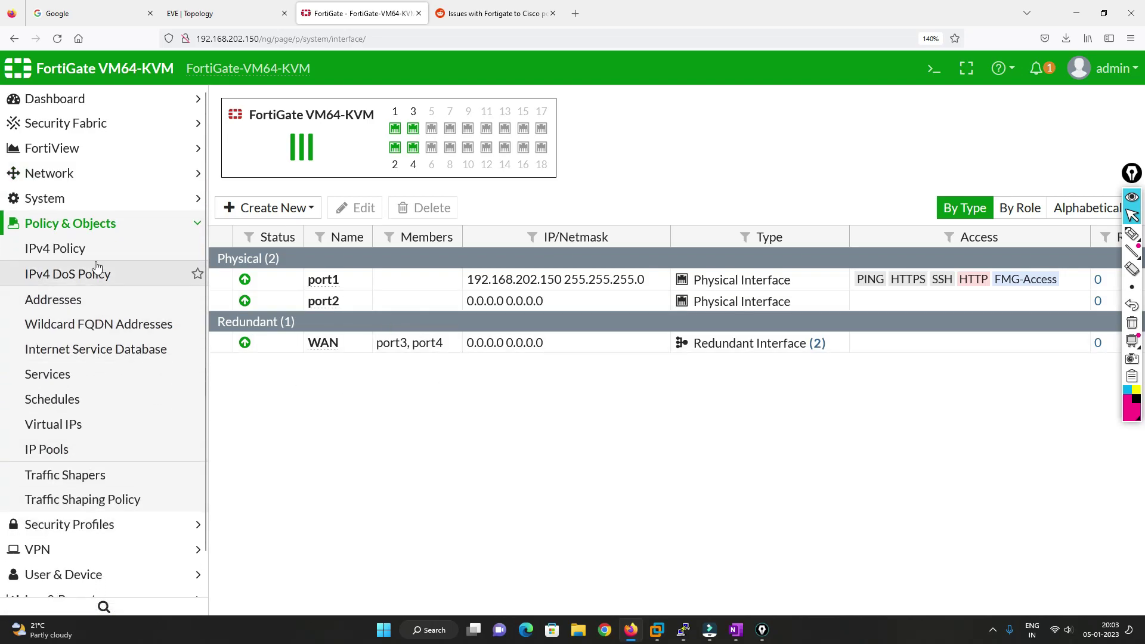
pyautogui.click(72, 253)
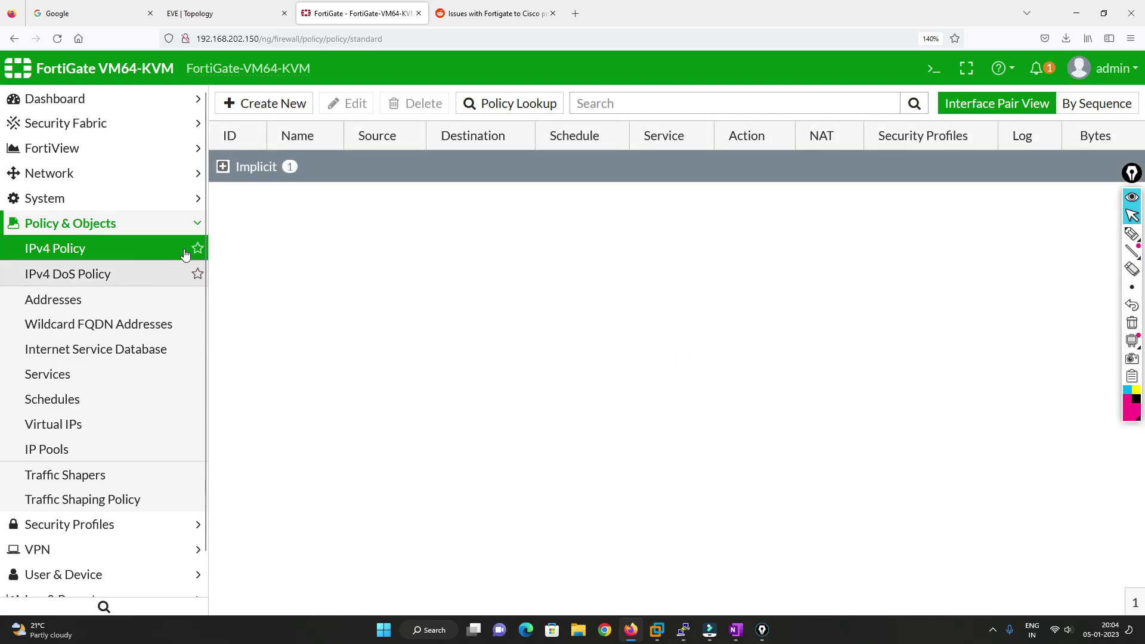
pyautogui.click(261, 102)
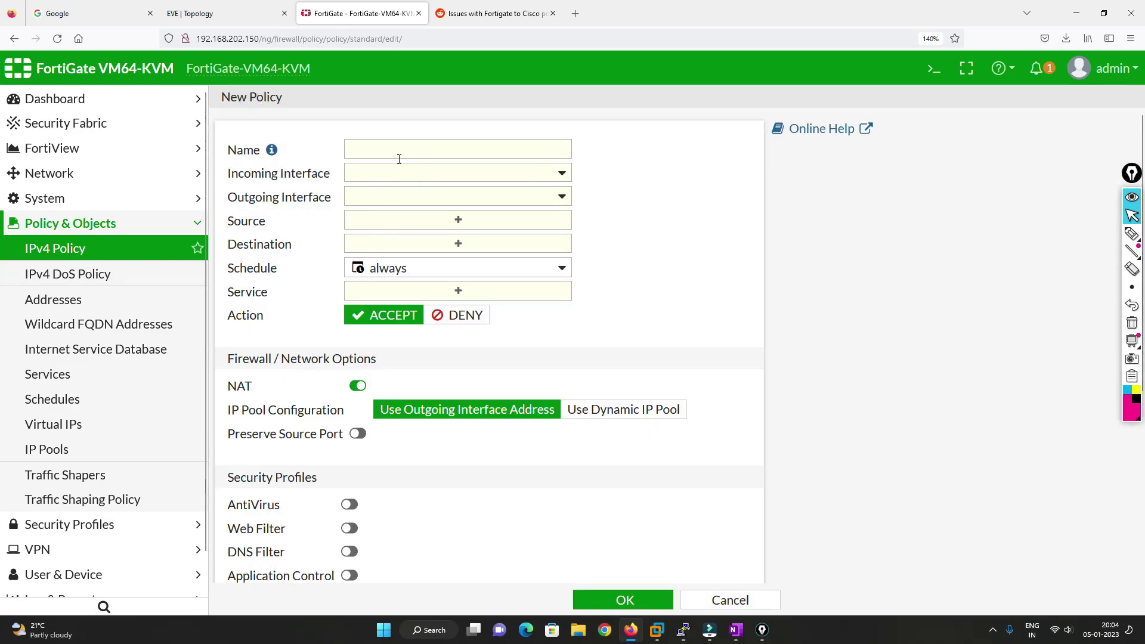
pyautogui.click(561, 199)
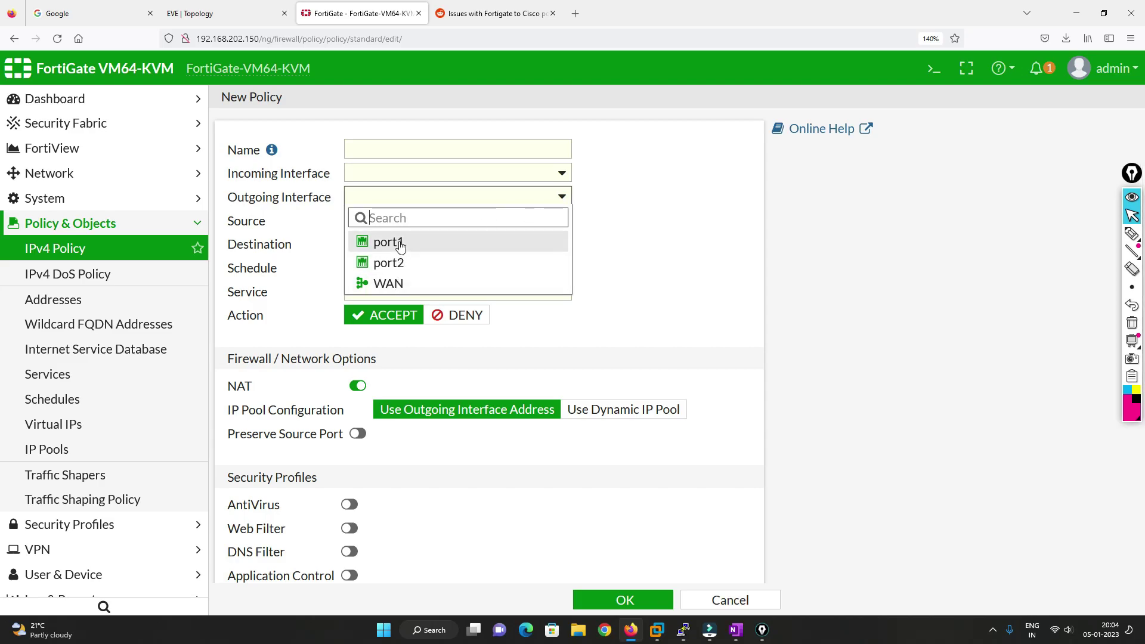
pyautogui.click(394, 284)
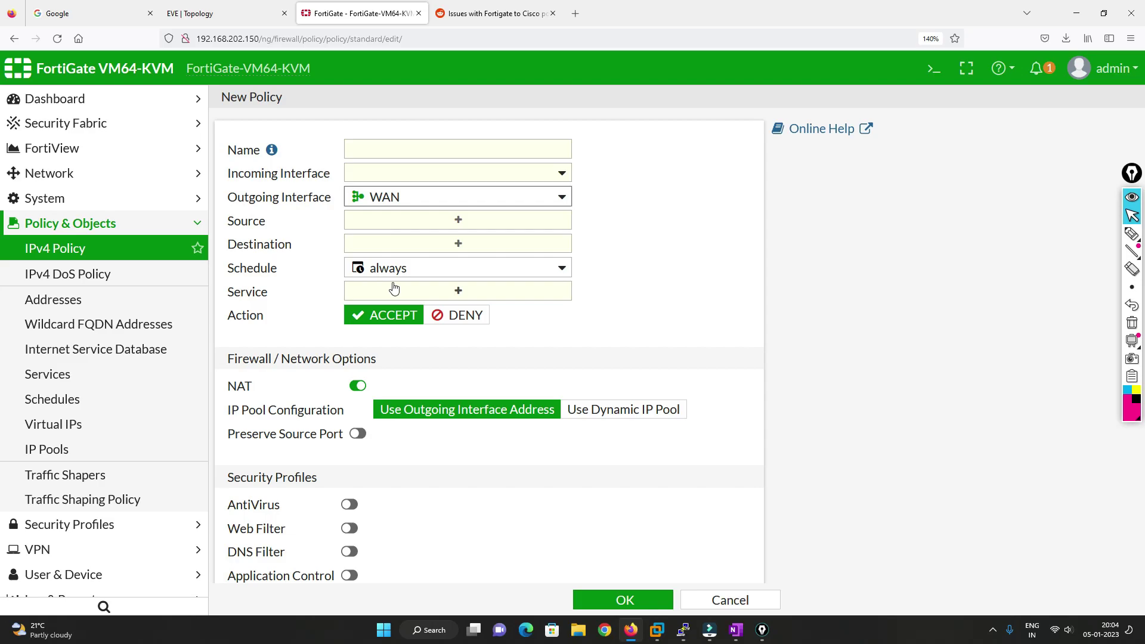
pyautogui.click(212, 17)
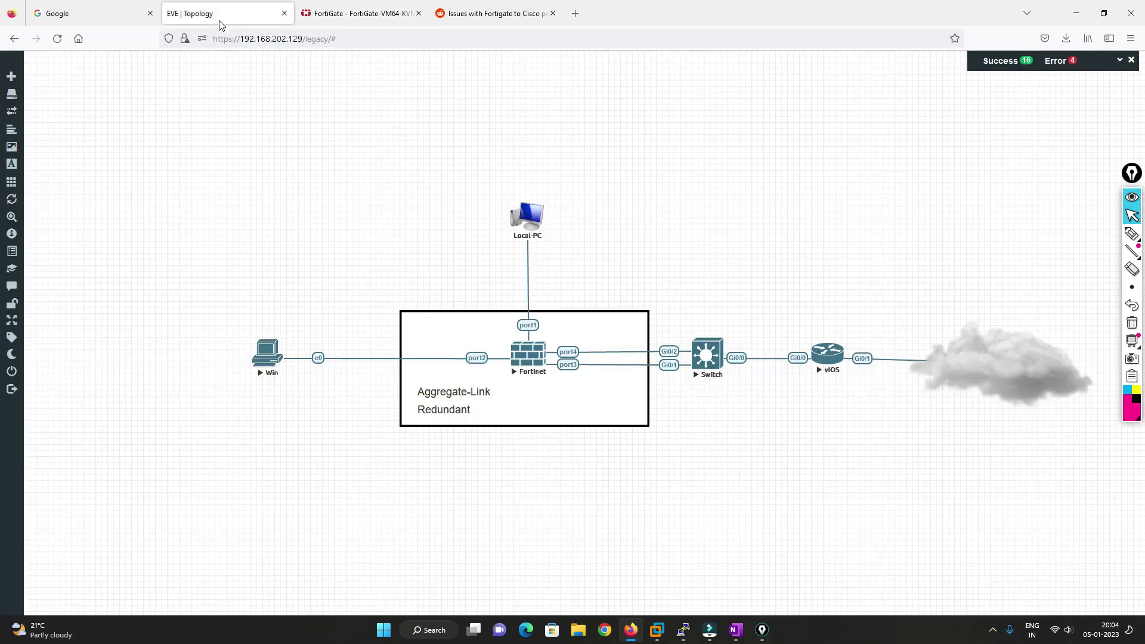
# In OneNote, circle HQ1's Port 1 and Port 2 links in ink
pyautogui.click(734, 630)
pyautogui.click(1132, 233)
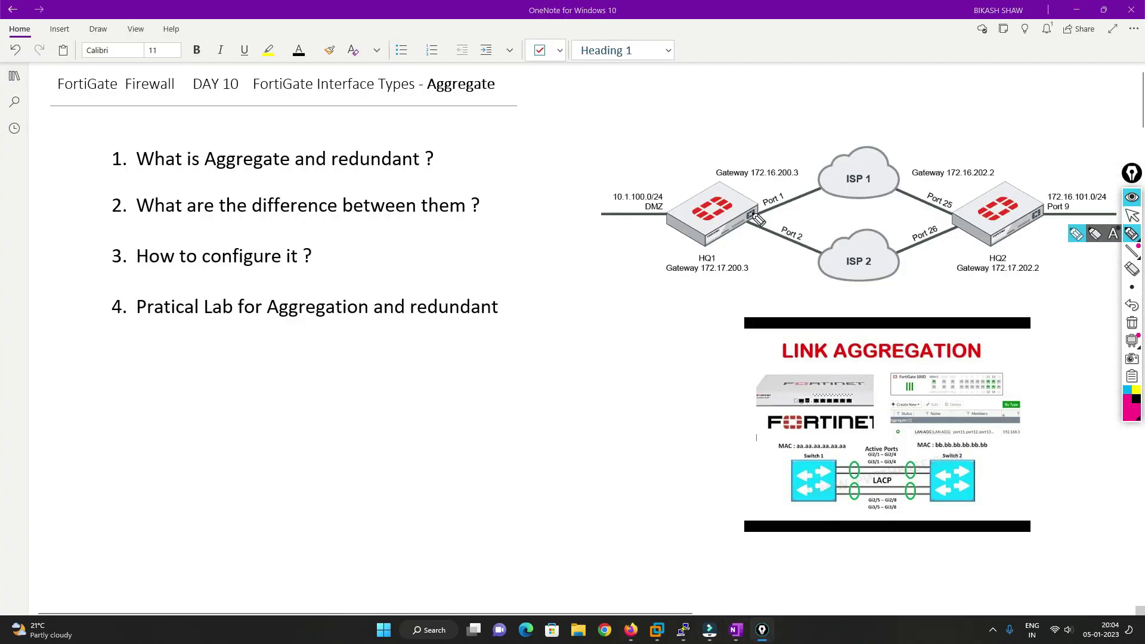
pyautogui.moveTo(796, 202)
pyautogui.mouseDown()
pyautogui.moveTo(795, 186)
pyautogui.moveTo(776, 242)
pyautogui.moveTo(786, 232)
pyautogui.mouseUp()
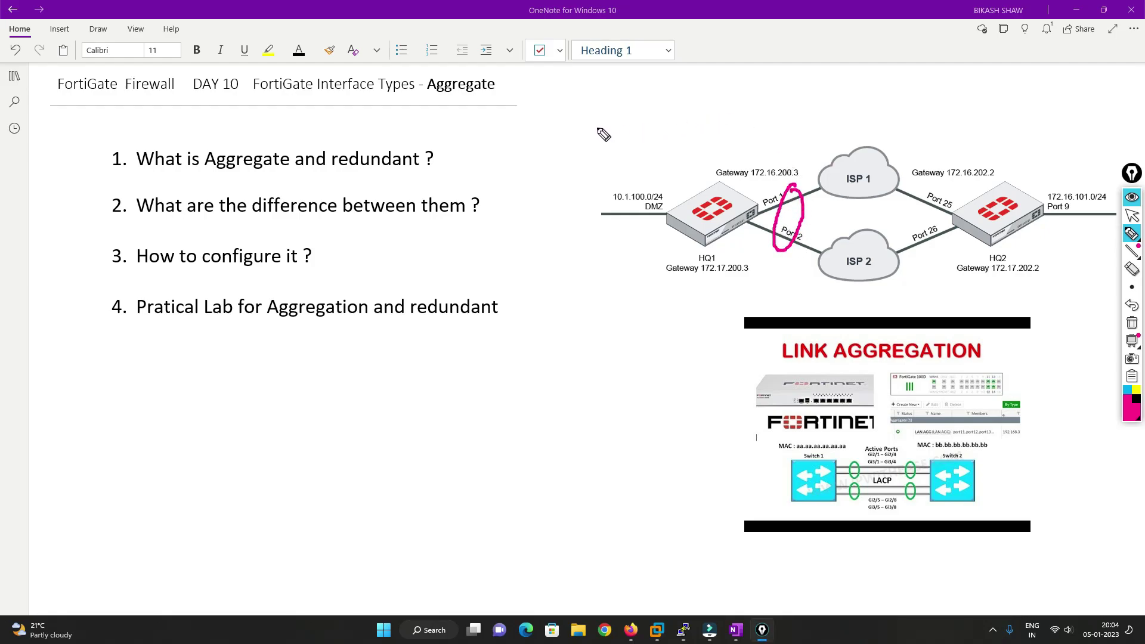
# Handwrite 'S = LAN' and 'D = WAN' beside the diagram, scribbling out a mistaken note
pyautogui.moveTo(574, 119)
pyautogui.mouseDown()
pyautogui.moveTo(577, 141)
pyautogui.moveTo(609, 113)
pyautogui.moveTo(599, 126)
pyautogui.mouseUp()
pyautogui.moveTo(536, 183); pyautogui.dragTo(545, 208)
pyautogui.moveTo(562, 190); pyautogui.dragTo(575, 192)
pyautogui.moveTo(587, 154)
pyautogui.mouseDown()
pyautogui.moveTo(601, 170)
pyautogui.moveTo(626, 135)
pyautogui.mouseUp()
pyautogui.moveTo(574, 216)
pyautogui.mouseDown()
pyautogui.moveTo(584, 233)
pyautogui.moveTo(649, 152)
pyautogui.mouseUp()
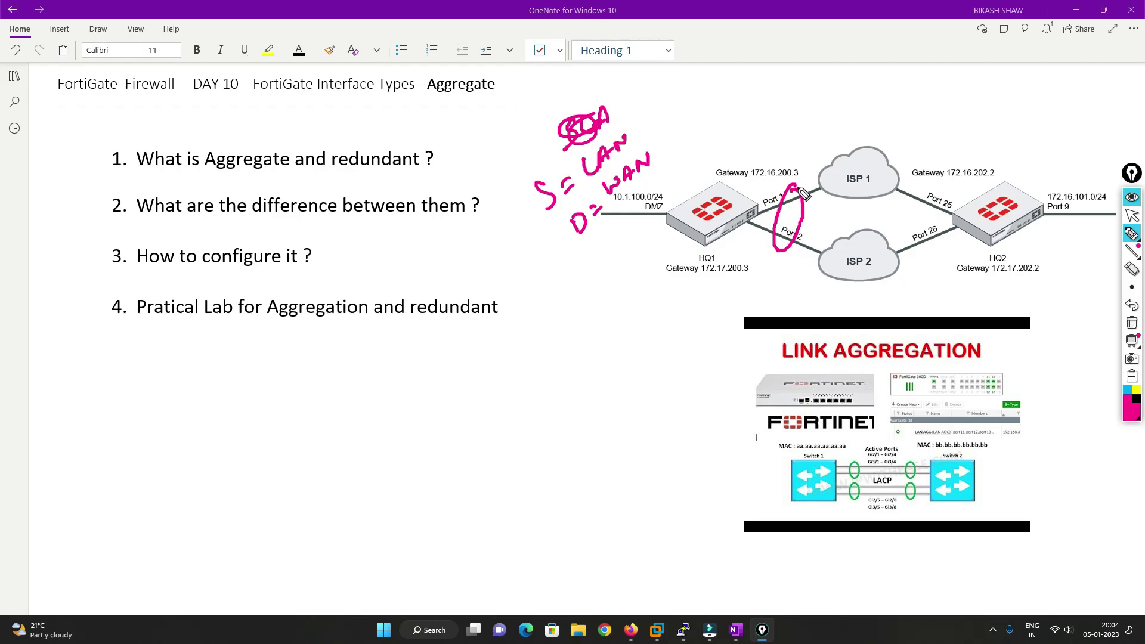
# Trace traffic entering HQ1 along the DMZ line and out to ISP 1 and ISP 2
pyautogui.moveTo(778, 238)
pyautogui.mouseDown()
pyautogui.moveTo(808, 246)
pyautogui.moveTo(806, 192)
pyautogui.moveTo(786, 186)
pyautogui.moveTo(771, 241)
pyautogui.moveTo(805, 236)
pyautogui.moveTo(769, 232)
pyautogui.mouseUp()
pyautogui.moveTo(601, 215); pyautogui.dragTo(671, 209)
pyautogui.moveTo(781, 200)
pyautogui.mouseDown()
pyautogui.moveTo(788, 190)
pyautogui.moveTo(761, 222)
pyautogui.moveTo(869, 252)
pyautogui.mouseUp()
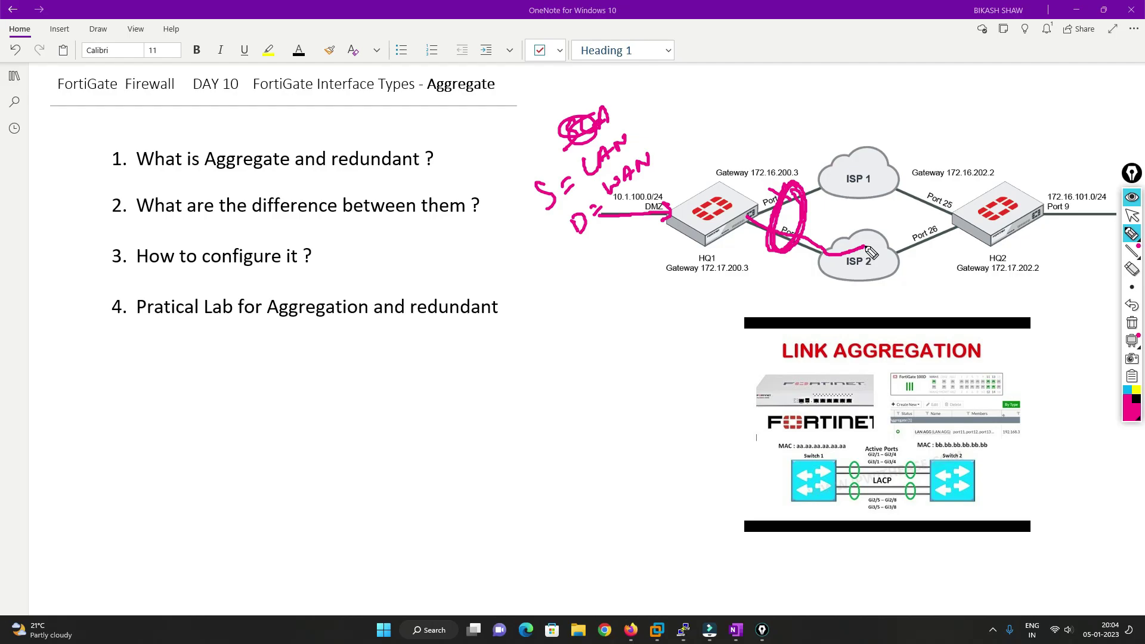
pyautogui.moveTo(770, 228)
pyautogui.mouseDown()
pyautogui.moveTo(779, 262)
pyautogui.moveTo(752, 220)
pyautogui.moveTo(856, 180)
pyautogui.moveTo(941, 203)
pyautogui.mouseUp()
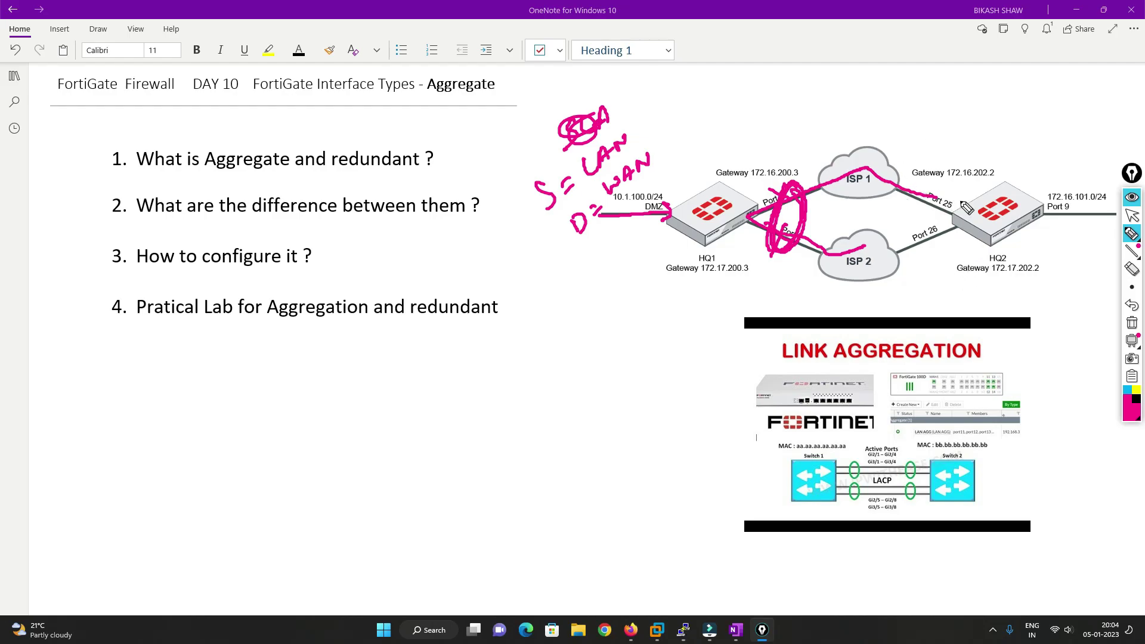
# Return to the FortiGate new policy form and show WAN among the outgoing interface choices
pyautogui.click(1133, 213)
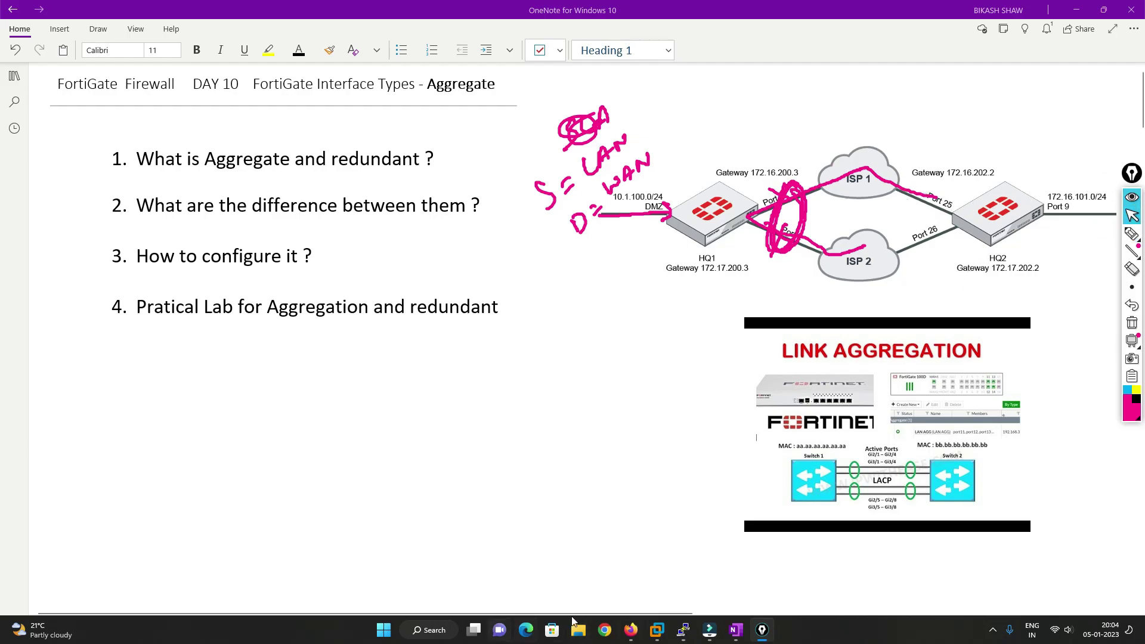
pyautogui.click(631, 630)
pyautogui.hotkey('ctrl', 'Tab')
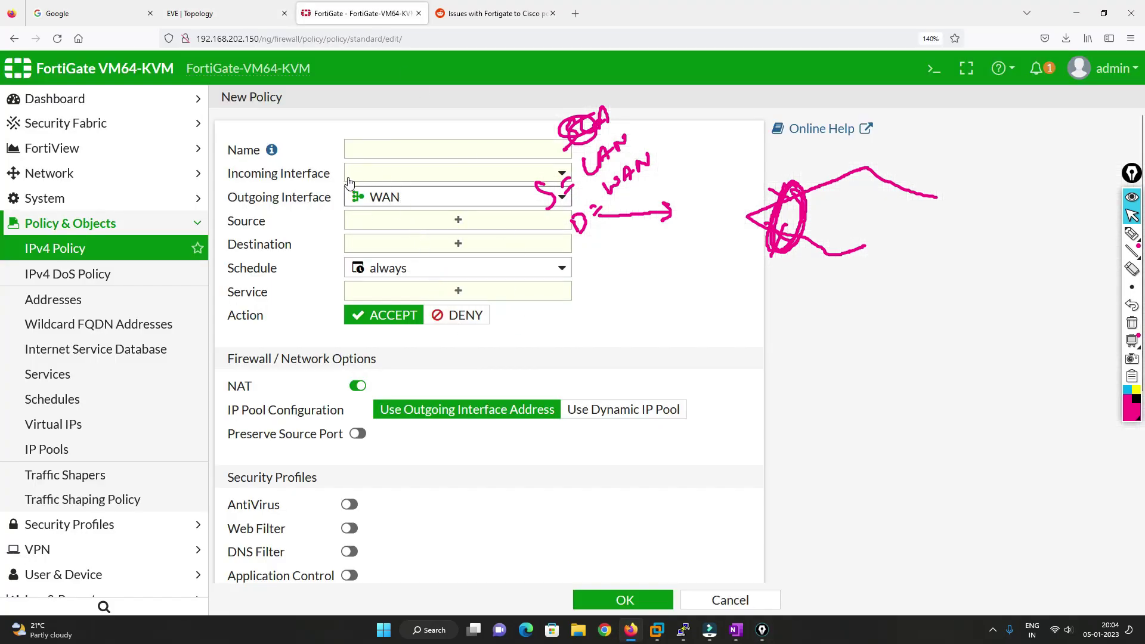
pyautogui.click(563, 198)
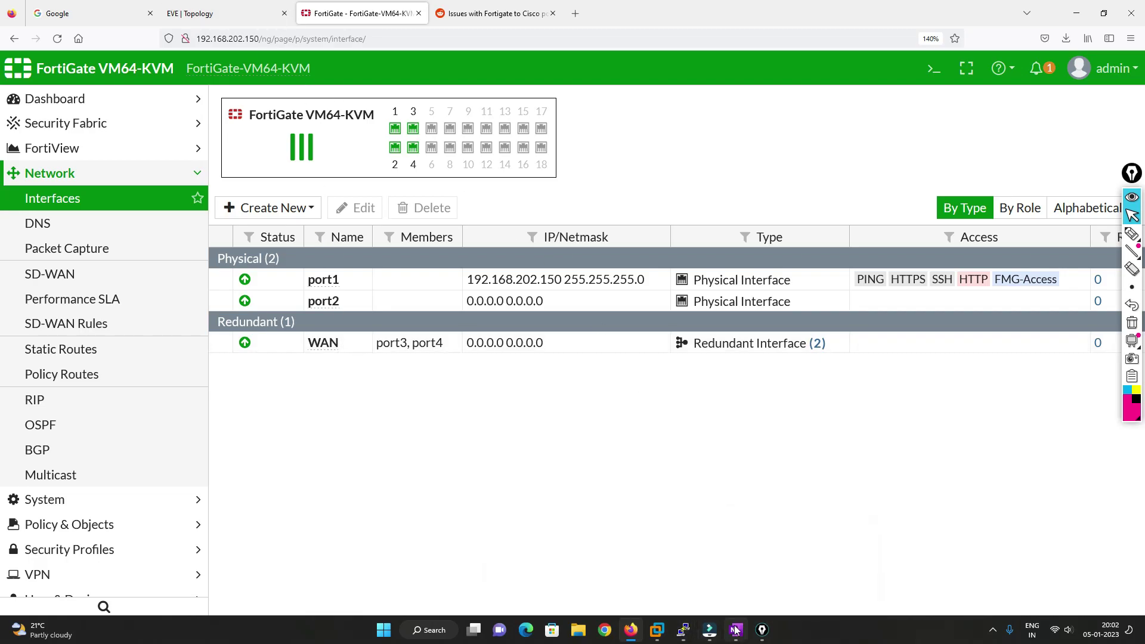
# Switch OneNote's colour theme to Light in Settings > Options
pyautogui.click(742, 567)
pyautogui.click(1132, 234)
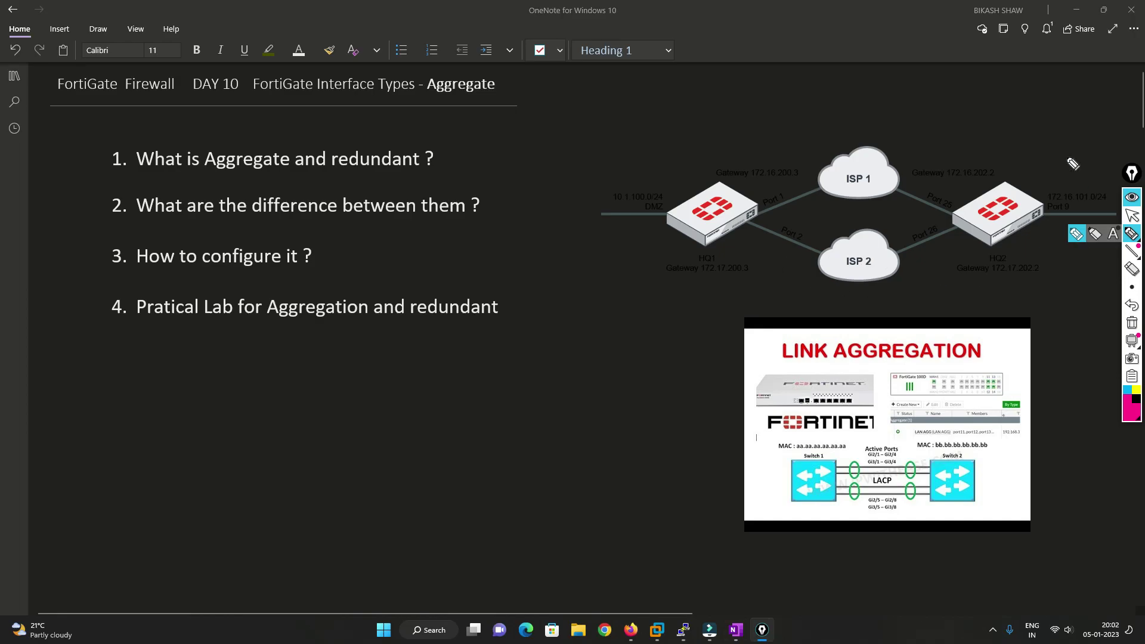
pyautogui.click(1131, 216)
pyautogui.click(1133, 30)
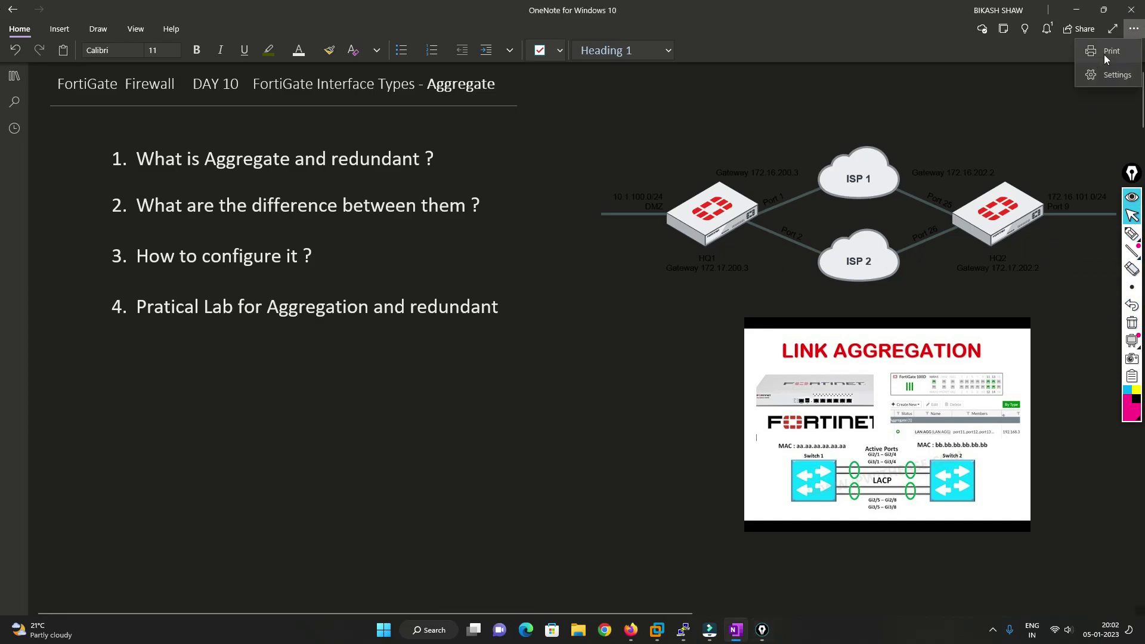
pyautogui.click(1103, 74)
pyautogui.click(988, 65)
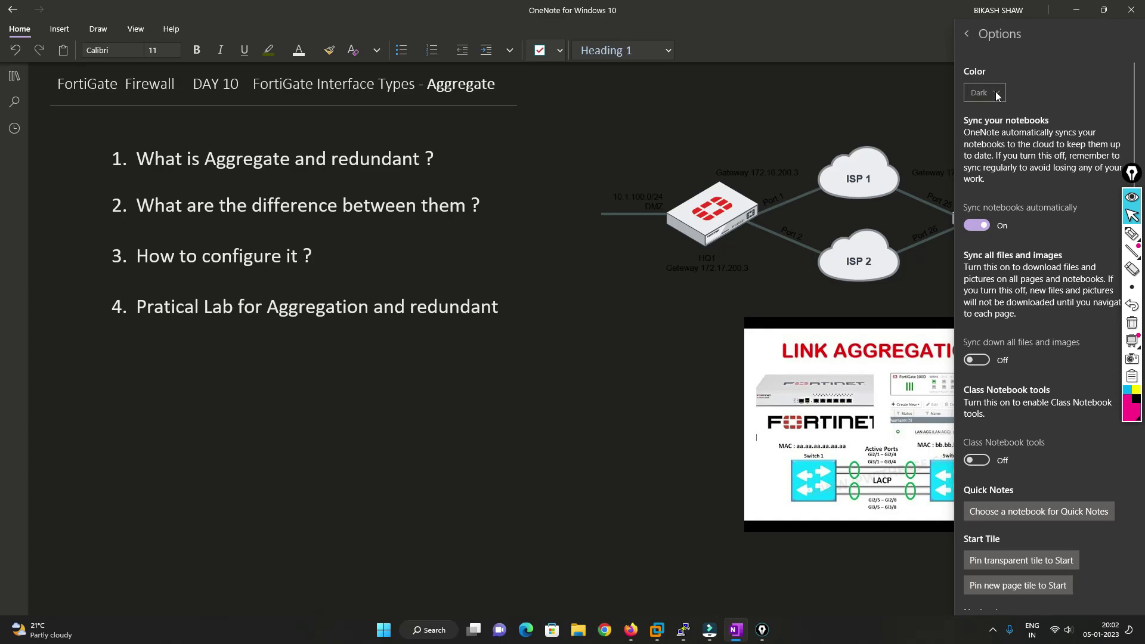
pyautogui.click(997, 96)
pyautogui.click(989, 69)
pyautogui.click(696, 417)
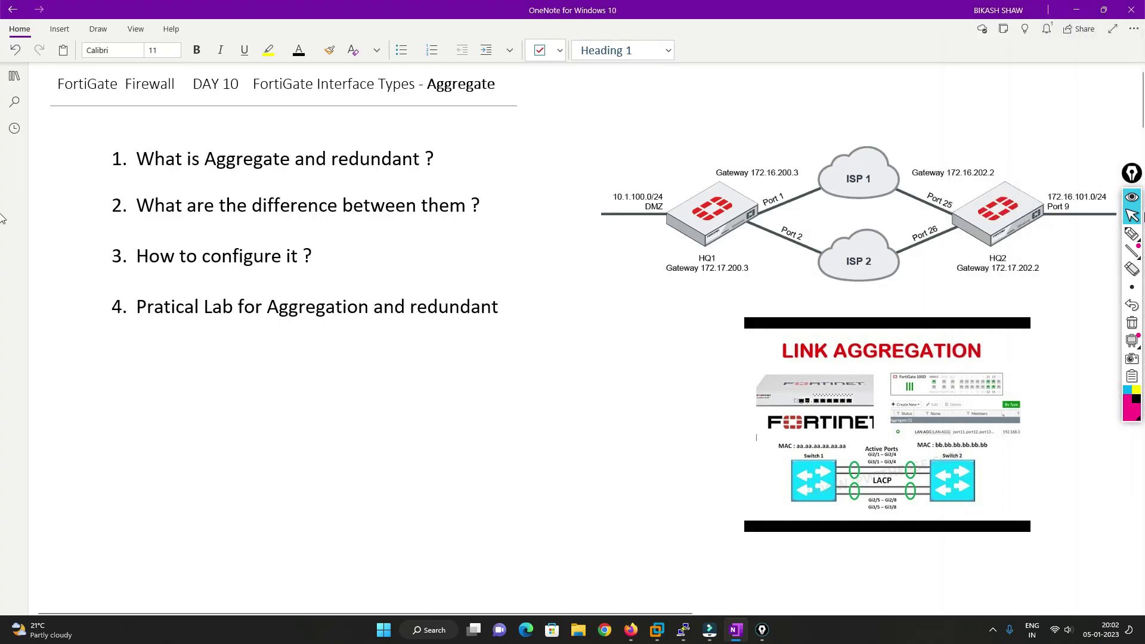
# Ink an X over the Port 1 link and draw the failover path through Port 2 and ISP 2
pyautogui.click(1131, 234)
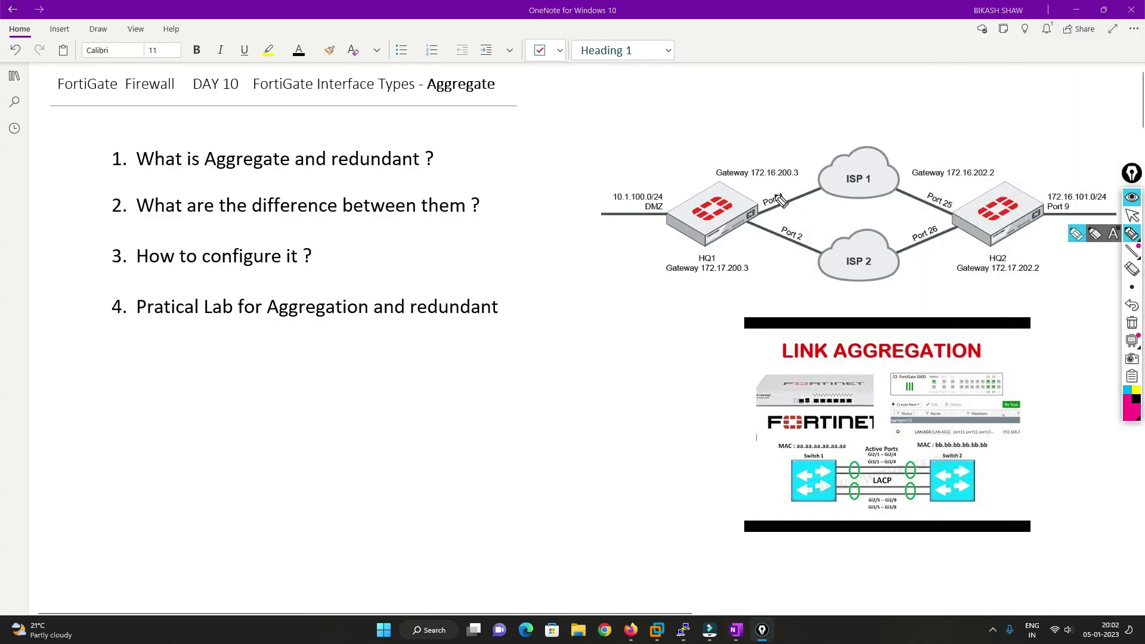
pyautogui.moveTo(759, 190)
pyautogui.mouseDown()
pyautogui.moveTo(798, 213)
pyautogui.moveTo(781, 198)
pyautogui.moveTo(775, 241)
pyautogui.moveTo(826, 244)
pyautogui.moveTo(807, 263)
pyautogui.mouseUp()
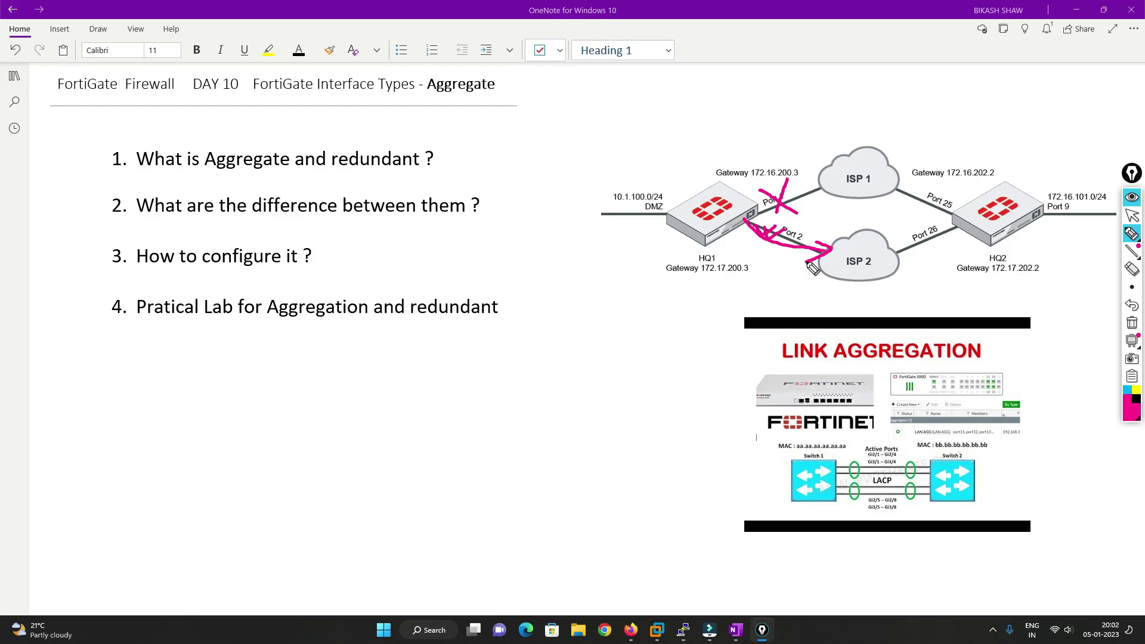
pyautogui.moveTo(911, 127)
pyautogui.mouseDown()
pyautogui.moveTo(723, 133)
pyautogui.moveTo(737, 272)
pyautogui.moveTo(954, 239)
pyautogui.mouseUp()
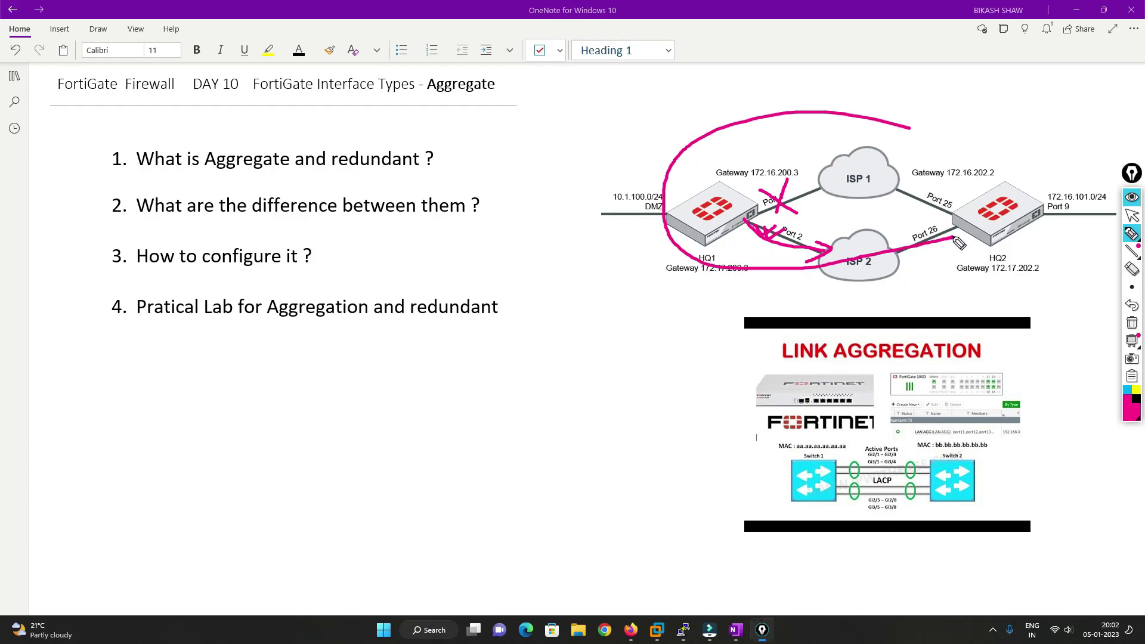
pyautogui.click(1132, 216)
# Switch to the EVE lab topology and handwrite a word below the crossed loop
pyautogui.moveTo(636, 637)
pyautogui.click(630, 572)
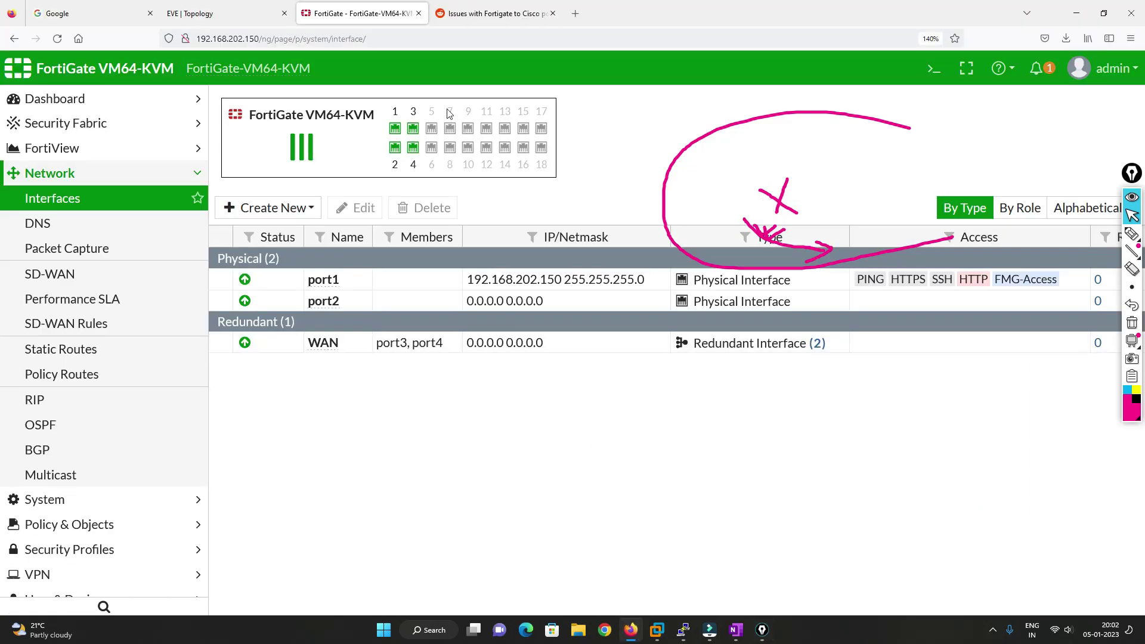
pyautogui.click(233, 14)
pyautogui.click(1132, 234)
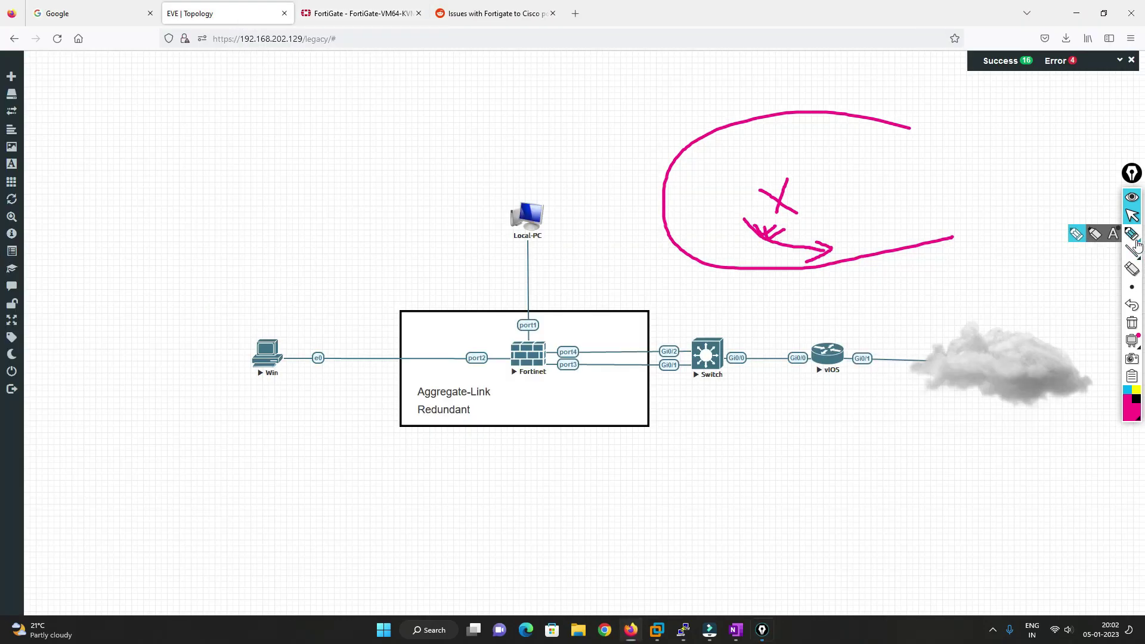
pyautogui.moveTo(782, 286)
pyautogui.mouseDown()
pyautogui.moveTo(802, 304)
pyautogui.moveTo(839, 299)
pyautogui.moveTo(813, 335)
pyautogui.moveTo(828, 354)
pyautogui.mouseUp()
pyautogui.click(809, 290)
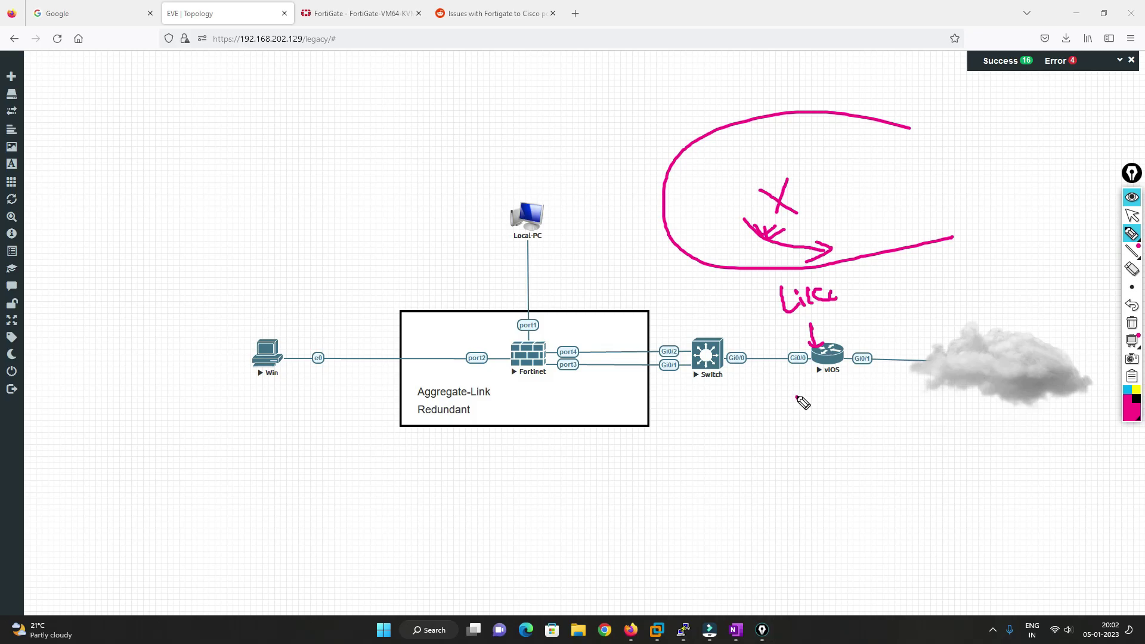
# Handwrite the chain of notes 'Commit', 'System' and more, linked by down-arrows under vIOS
pyautogui.moveTo(798, 397)
pyautogui.mouseDown()
pyautogui.moveTo(810, 411)
pyautogui.moveTo(862, 376)
pyautogui.moveTo(866, 386)
pyautogui.mouseUp()
pyautogui.moveTo(856, 378)
pyautogui.mouseDown()
pyautogui.moveTo(870, 374)
pyautogui.moveTo(846, 420)
pyautogui.moveTo(856, 417)
pyautogui.mouseUp()
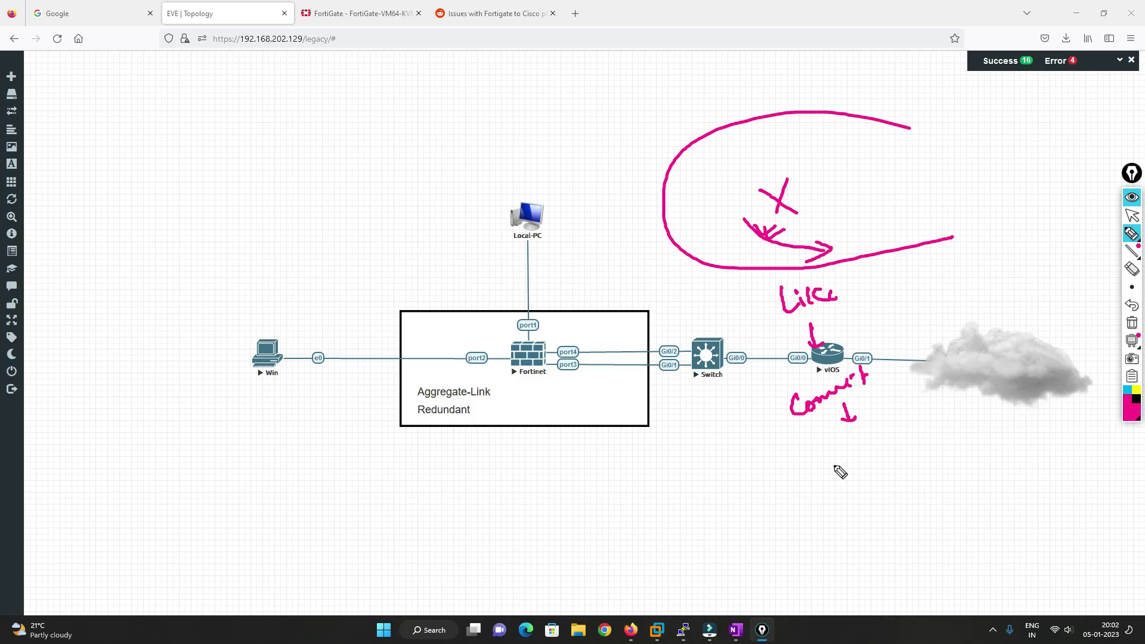
pyautogui.moveTo(832, 455)
pyautogui.mouseDown()
pyautogui.moveTo(841, 467)
pyautogui.moveTo(887, 434)
pyautogui.moveTo(869, 500)
pyautogui.moveTo(903, 480)
pyautogui.mouseUp()
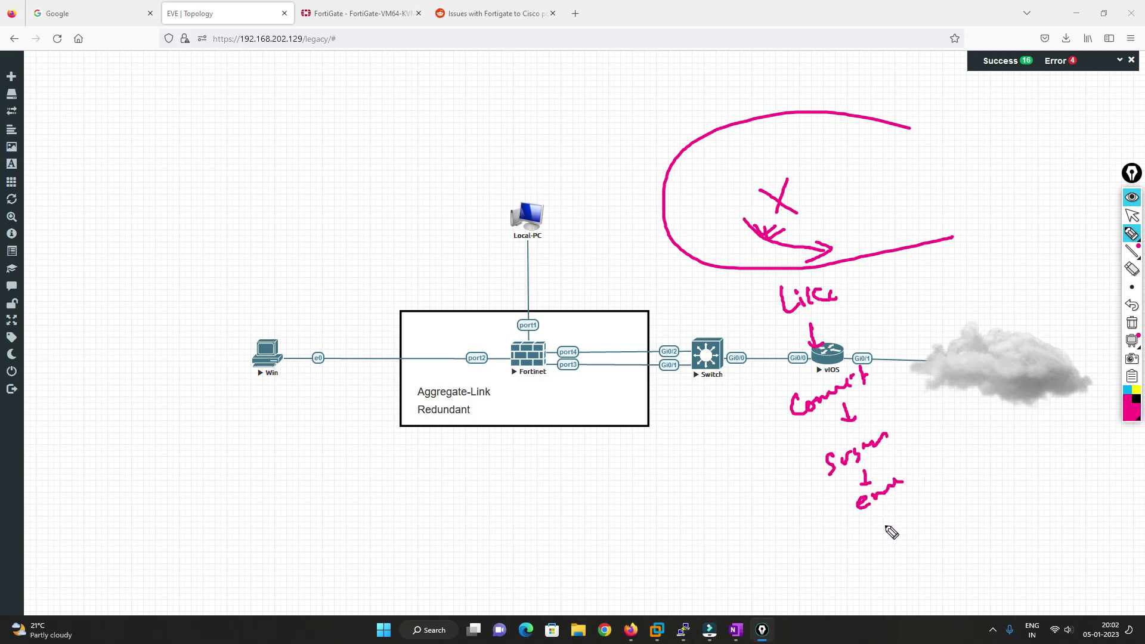
pyautogui.moveTo(867, 529)
pyautogui.mouseDown()
pyautogui.moveTo(909, 517)
pyautogui.moveTo(894, 547)
pyautogui.moveTo(903, 544)
pyautogui.moveTo(906, 562)
pyautogui.mouseUp()
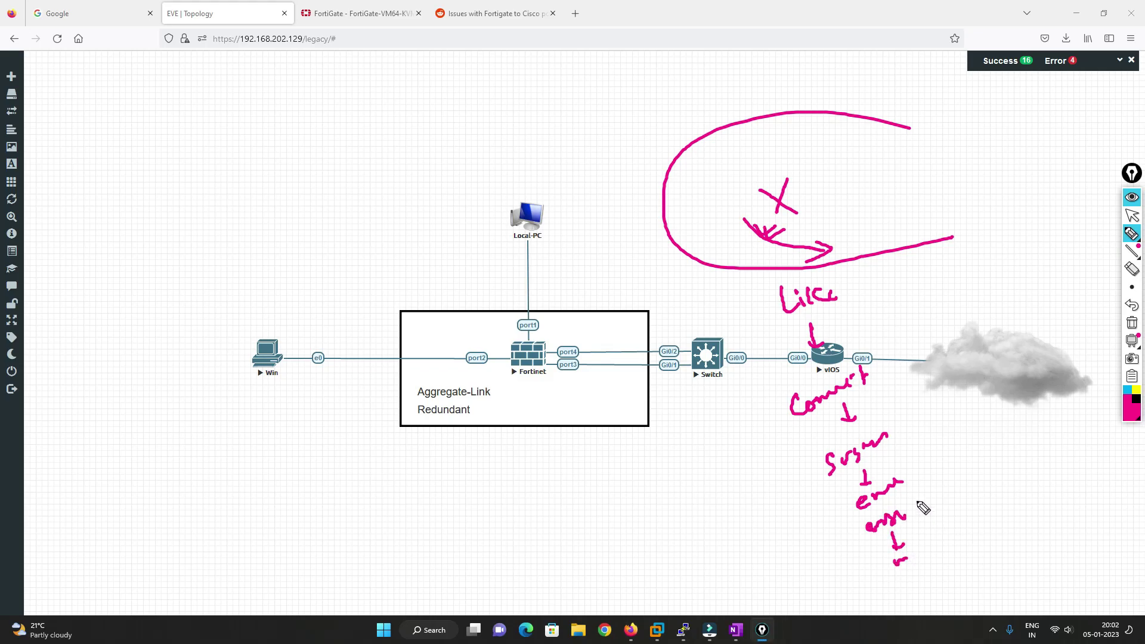
pyautogui.moveTo(918, 513); pyautogui.dragTo(931, 513)
pyautogui.moveTo(945, 458)
pyautogui.mouseDown()
pyautogui.moveTo(948, 481)
pyautogui.moveTo(957, 473)
pyautogui.mouseUp()
pyautogui.moveTo(961, 495)
pyautogui.mouseDown()
pyautogui.moveTo(969, 523)
pyautogui.moveTo(1011, 498)
pyautogui.mouseUp()
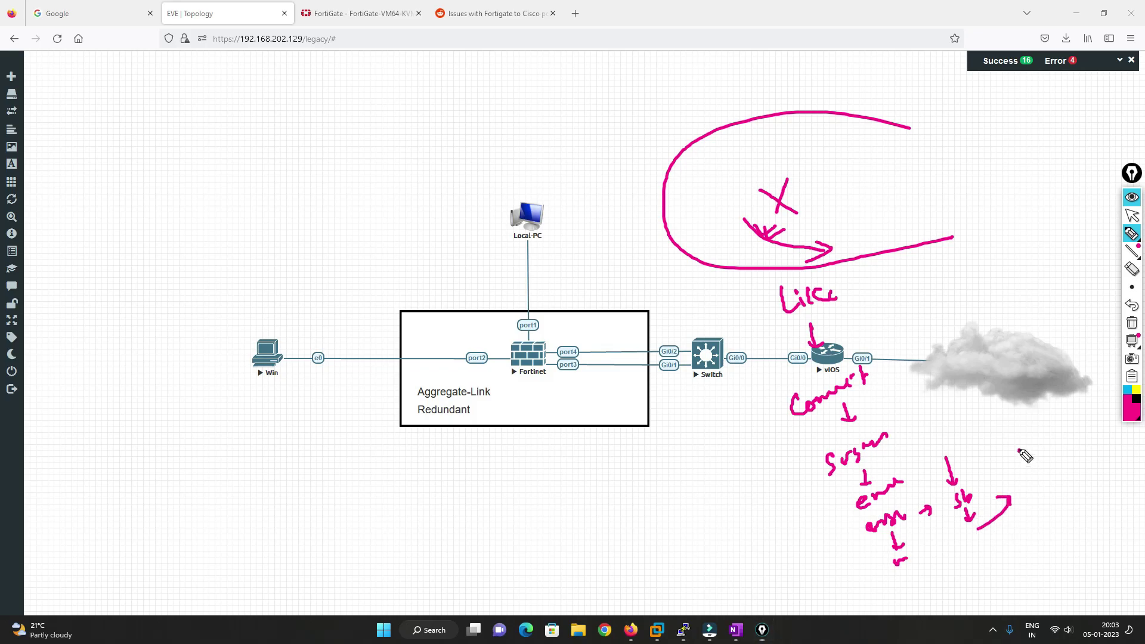